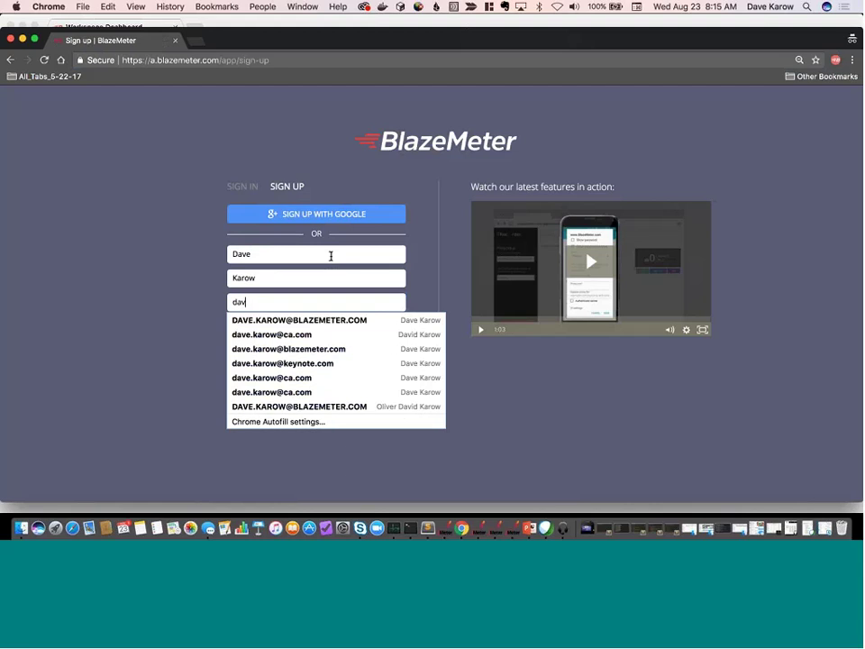
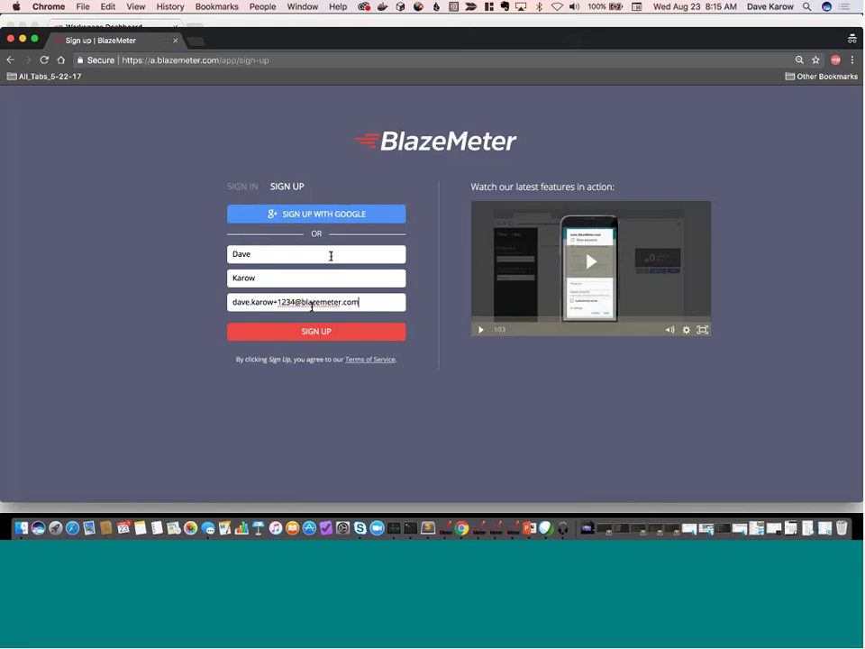
Enter the sign-up e-mail address and submit it to create the BlazeMeter account.
{"action": "key", "text": "Return"}
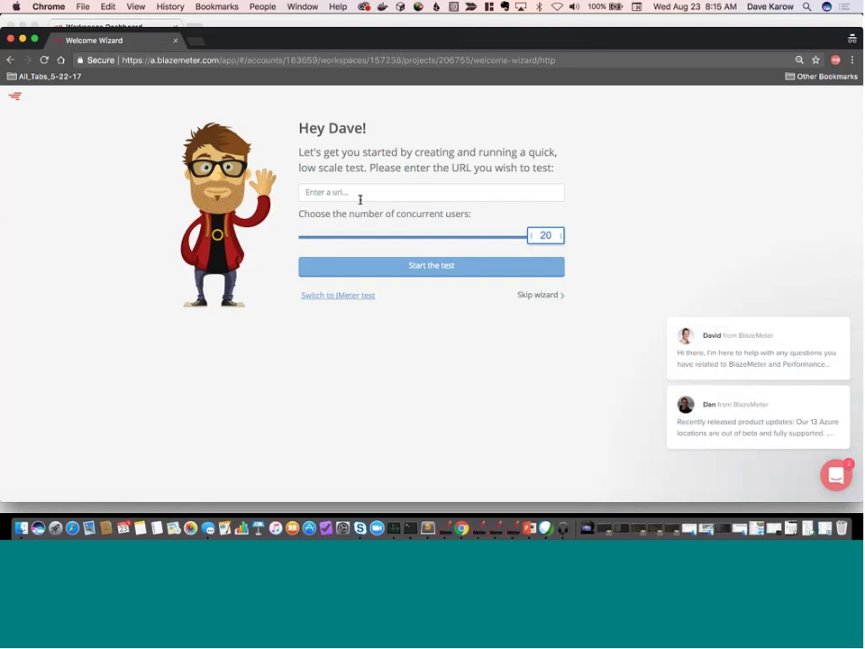
Skip the welcome wizard, view the test-type chooser, and open a blank browser tab.
{"action": "left_click", "coordinate": [541, 296]}
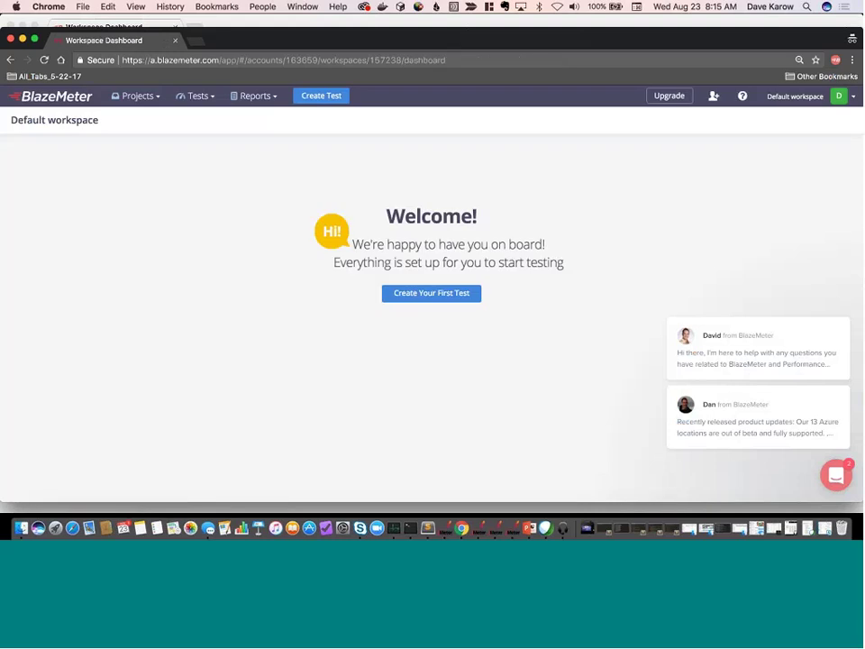
{"action": "left_click", "coordinate": [332, 95]}
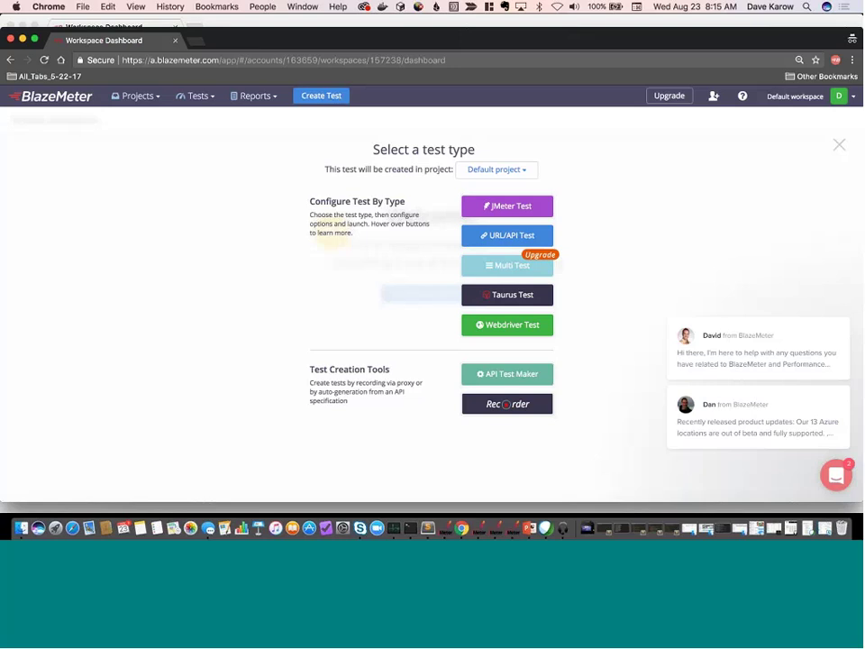
{"action": "left_click", "coordinate": [194, 41]}
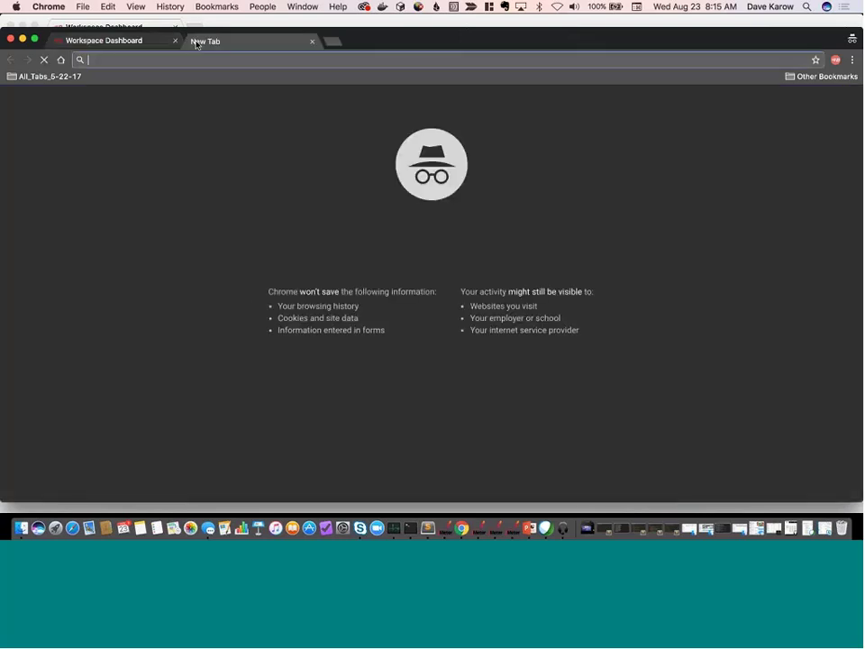
Load blazedemo.com in the new tab.
{"action": "type", "text": "blad"}
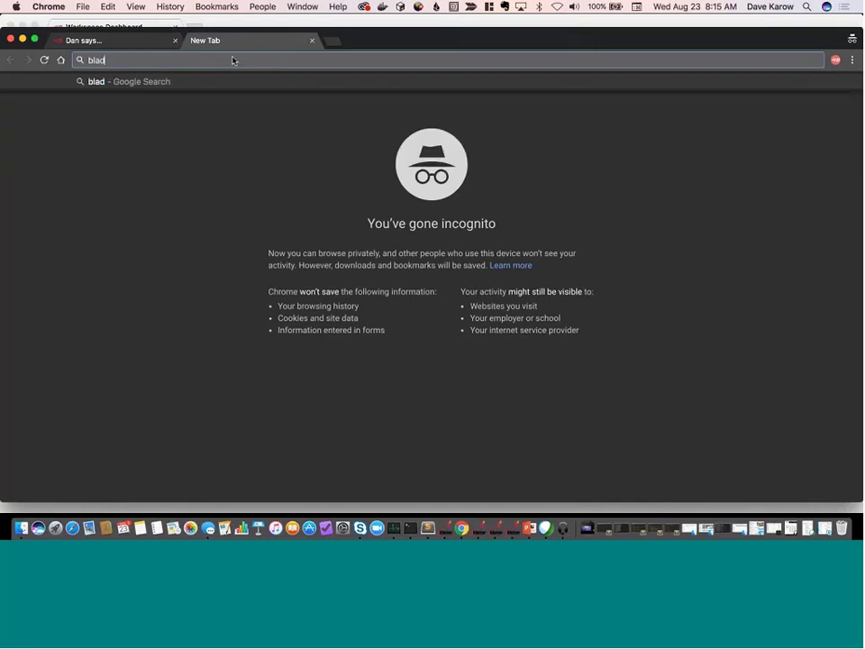
{"action": "key", "text": "BackSpace"}
{"action": "key", "text": "BackSpace"}
{"action": "type", "text": "a"}
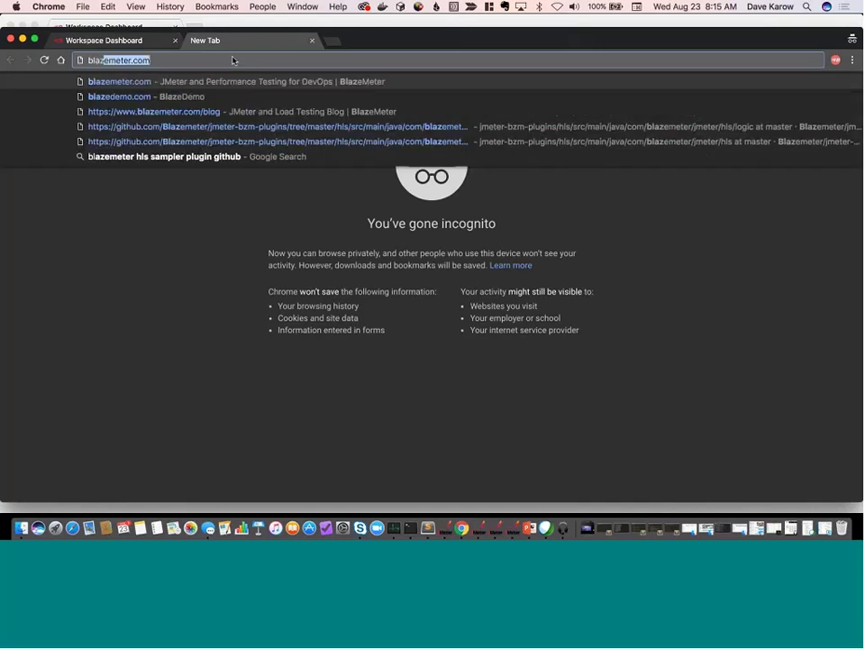
{"action": "key", "text": "Down"}
{"action": "key", "text": "Return"}
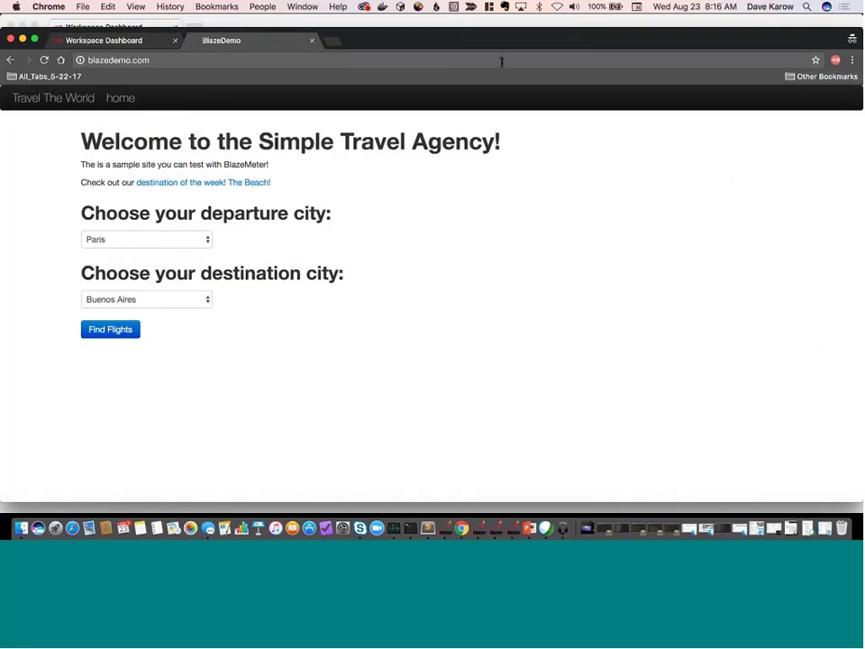
Search Google for 'chrome store blazemeter' in another new tab.
{"action": "left_click", "coordinate": [332, 41]}
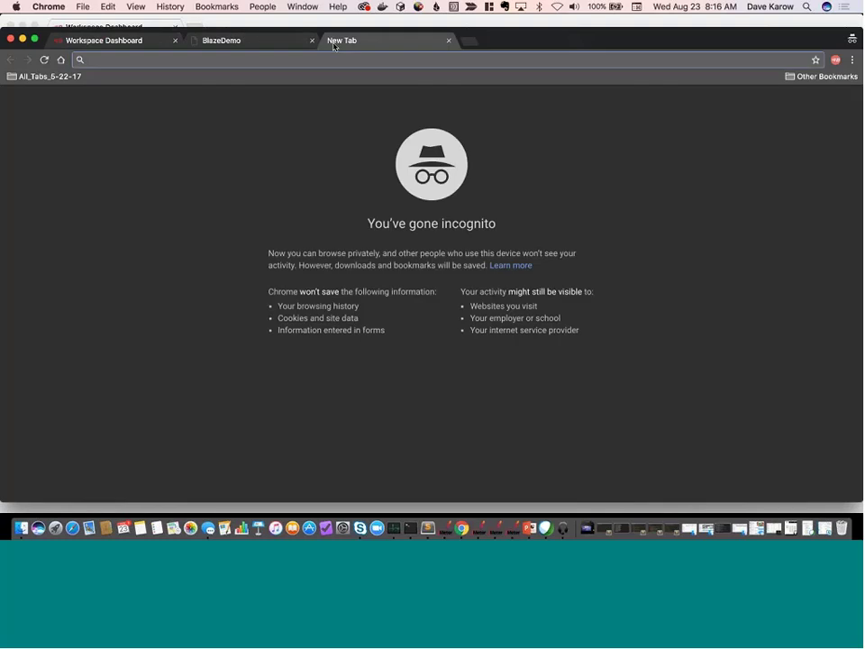
{"action": "type", "text": "ch"}
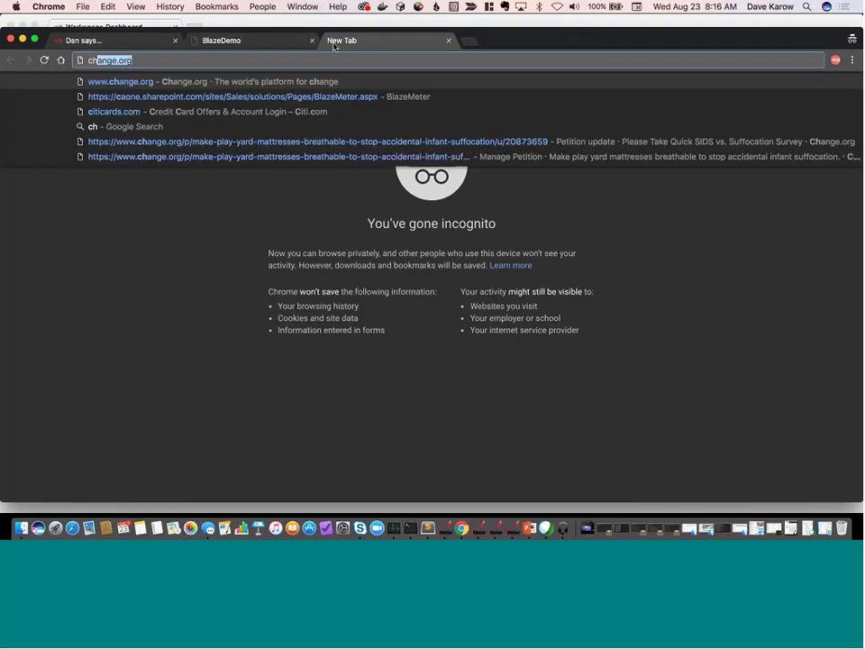
{"action": "type", "text": "rome store bl"}
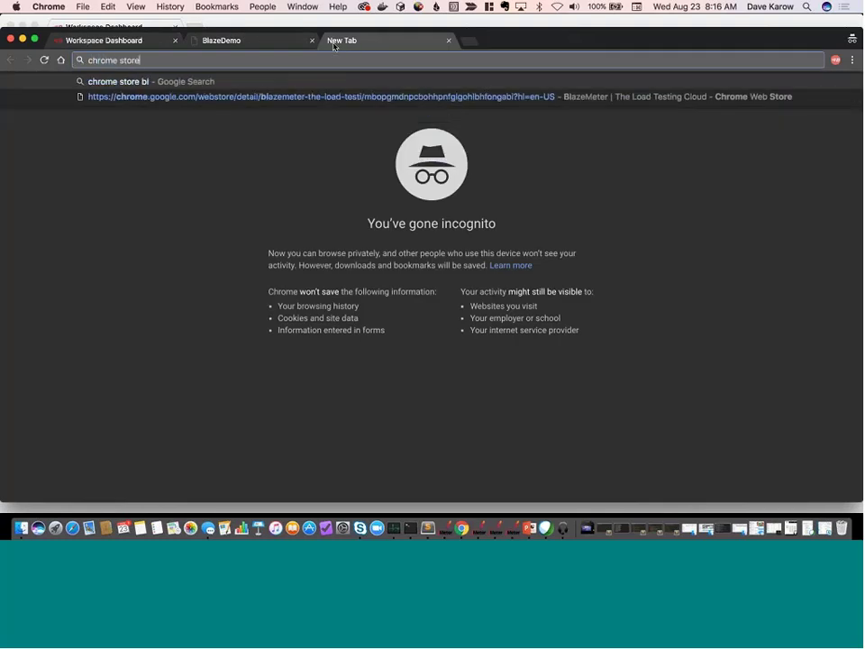
{"action": "type", "text": "azemeter"}
{"action": "key", "text": "Return"}
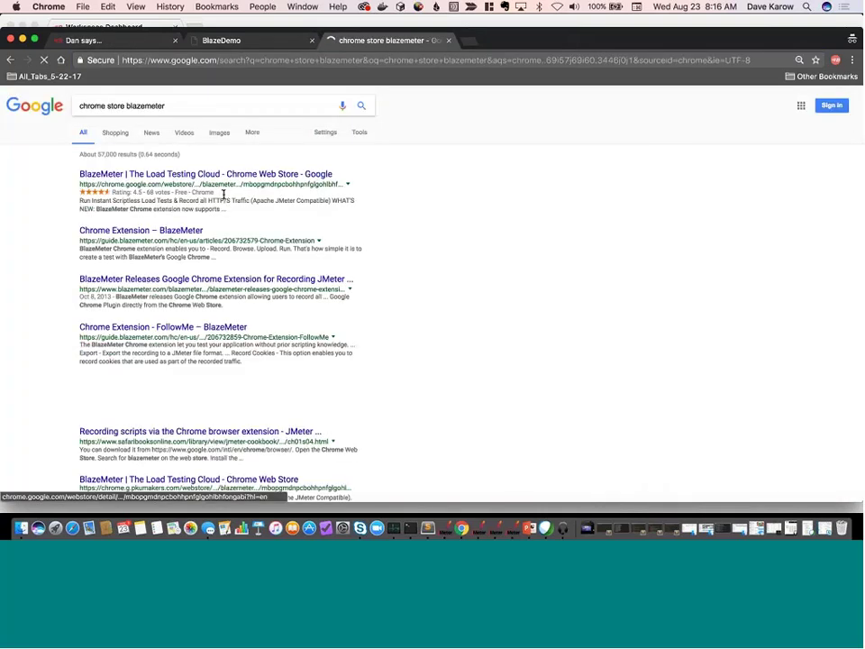
Check the BlazeMeter extension's Web Store listing shows 'Added to Chrome', then close that tab.
{"action": "left_click", "coordinate": [230, 174]}
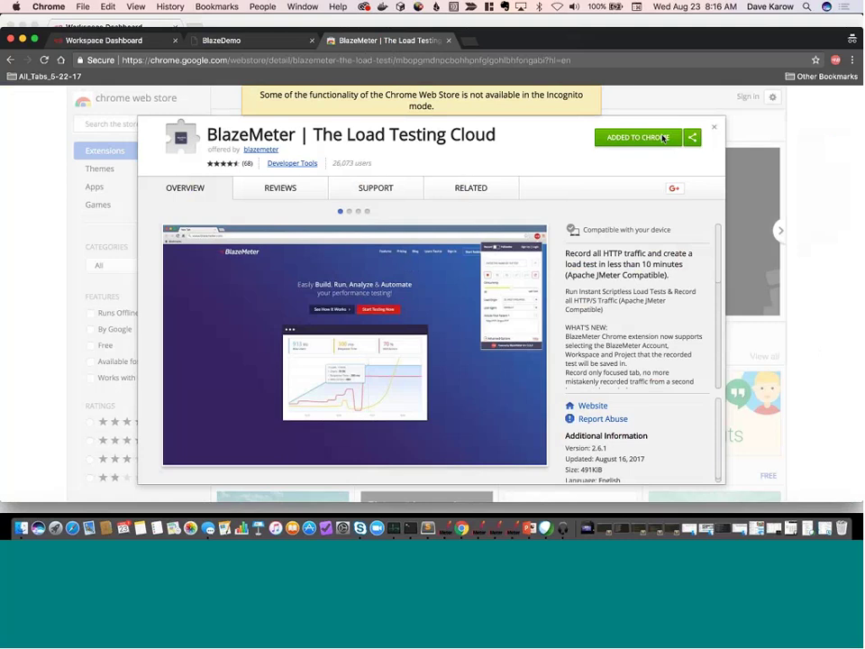
{"action": "left_click", "coordinate": [713, 128]}
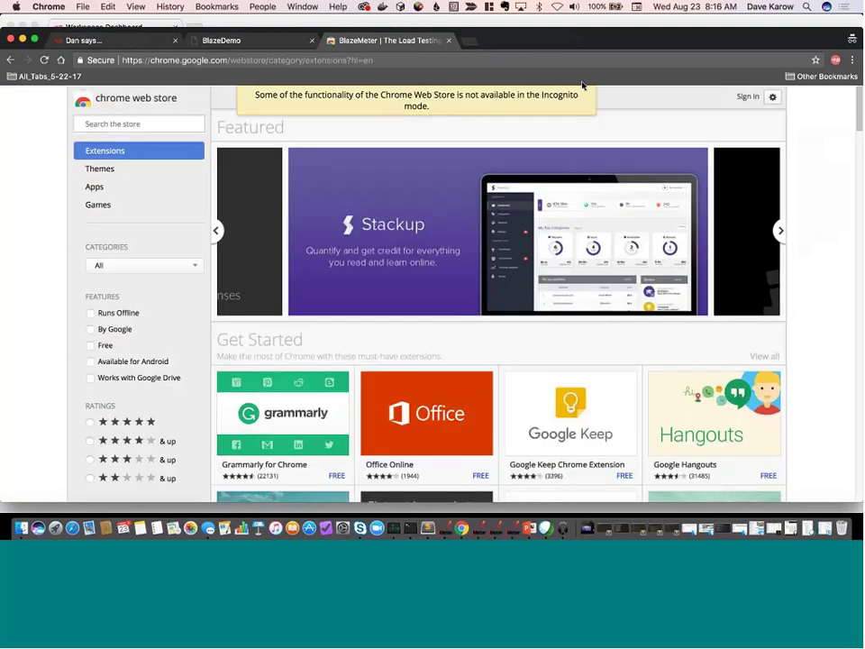
{"action": "left_click", "coordinate": [448, 41]}
Name a new recording SIMPLE-TEST, start recording, and reload the BlazeDemo page.
{"action": "left_click", "coordinate": [835, 61]}
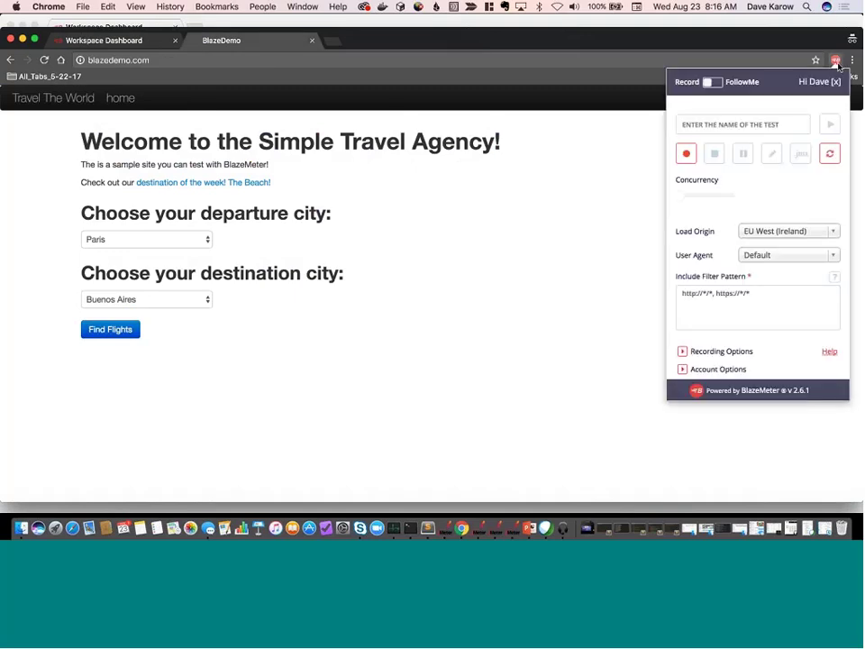
{"action": "left_click", "coordinate": [749, 128]}
{"action": "type", "text": "SIMPLE"}
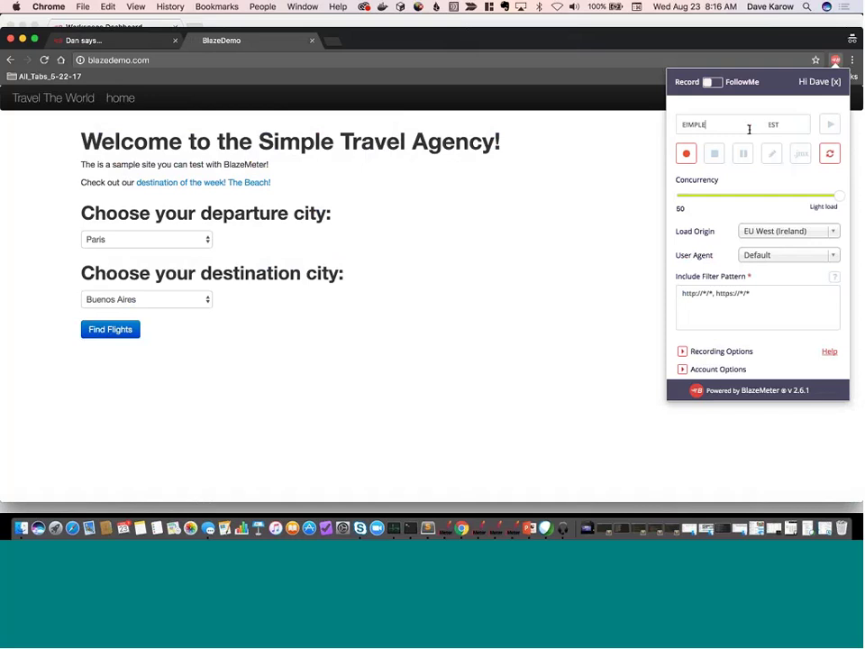
{"action": "type", "text": "-TEST"}
{"action": "left_click", "coordinate": [686, 155]}
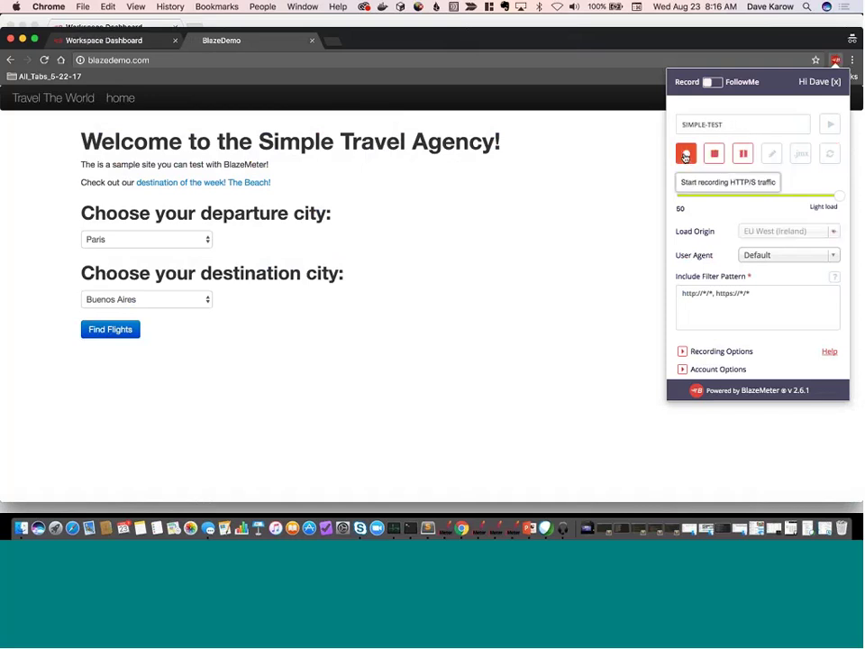
{"action": "left_click", "coordinate": [44, 61]}
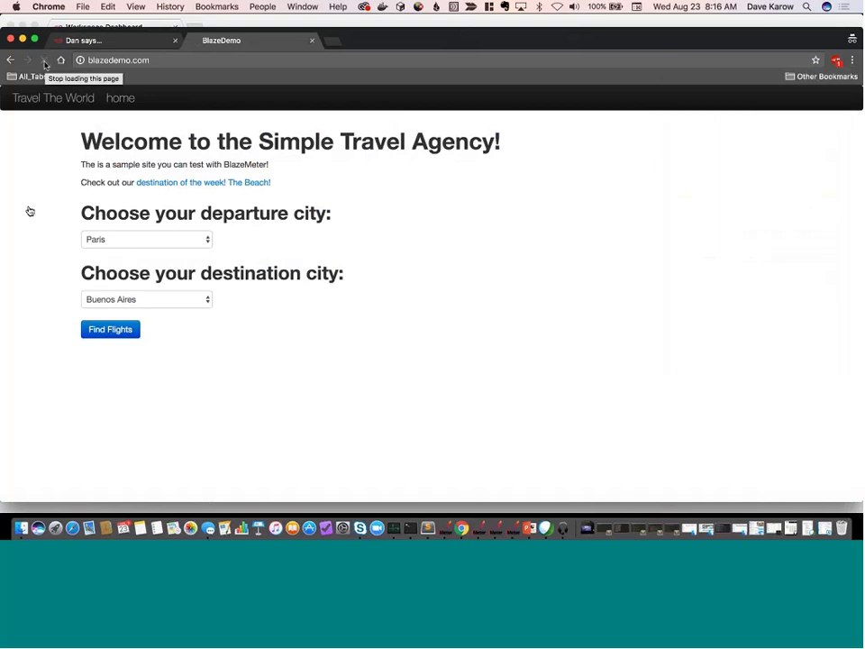
Search BlazeDemo for flights from Boston to London.
{"action": "left_click", "coordinate": [140, 239]}
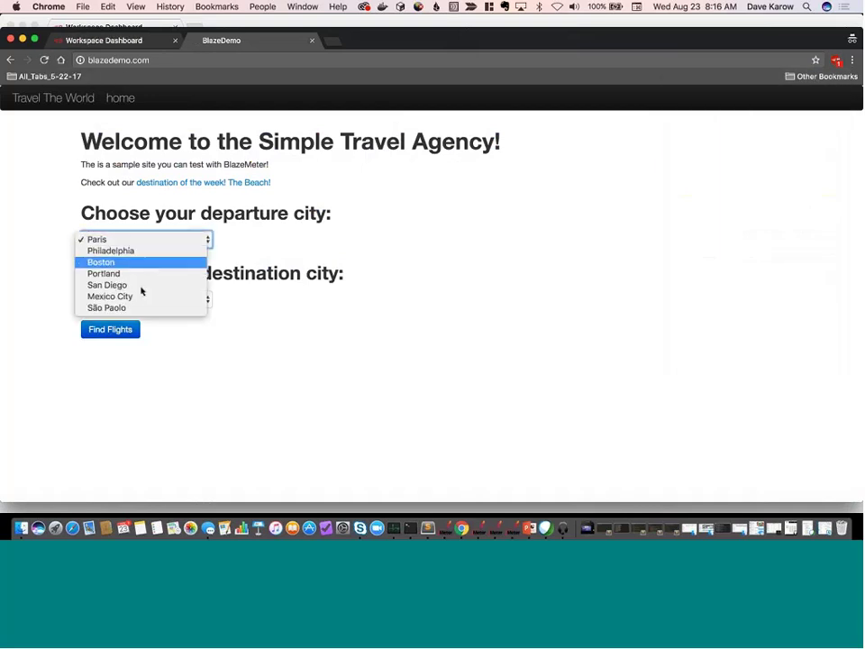
{"action": "key", "text": "Return"}
{"action": "left_click", "coordinate": [140, 301]}
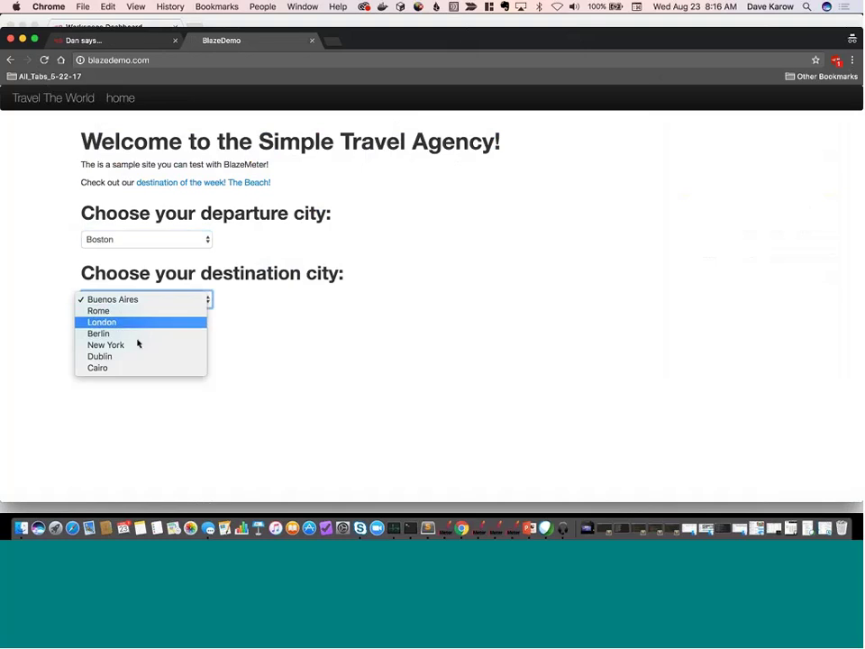
{"action": "key", "text": "Return"}
{"action": "left_click", "coordinate": [113, 332]}
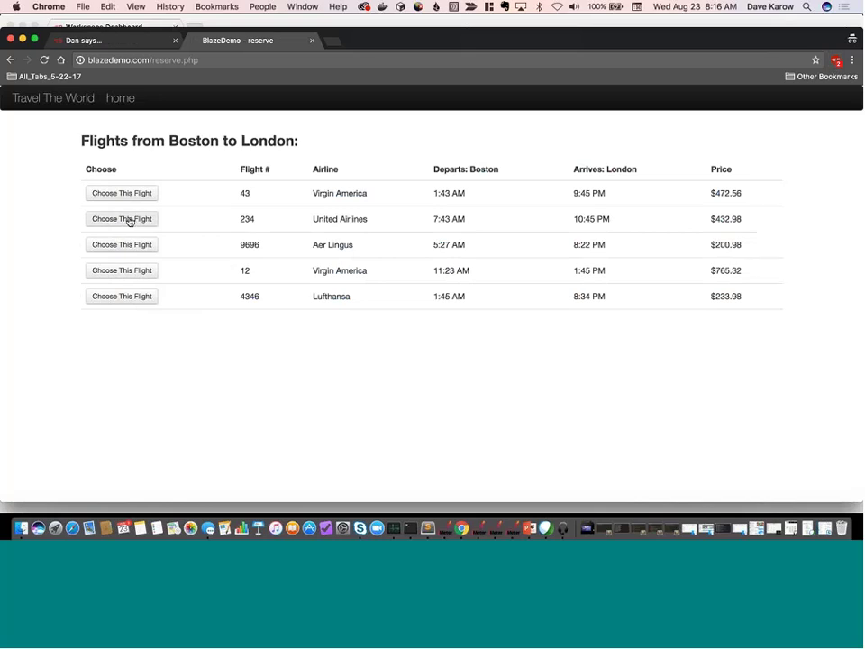
Choose United Airlines flight 234, autofill the passenger details, and purchase the flight.
{"action": "left_click", "coordinate": [129, 220]}
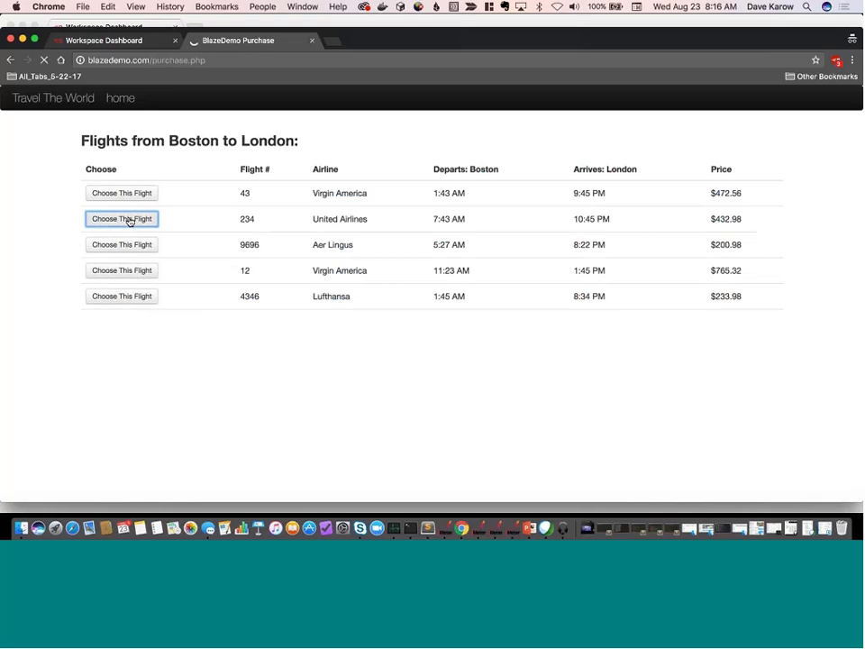
{"action": "left_click", "coordinate": [157, 312]}
{"action": "type", "text": "d"}
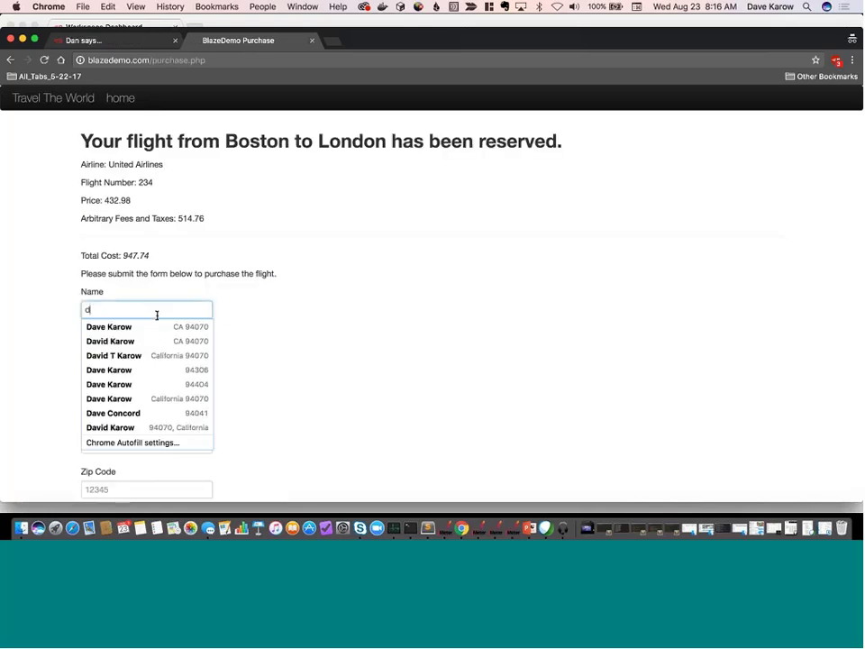
{"action": "left_click", "coordinate": [152, 332]}
{"action": "scroll", "coordinate": [326, 343], "scroll_direction": "down", "scroll_amount": 5}
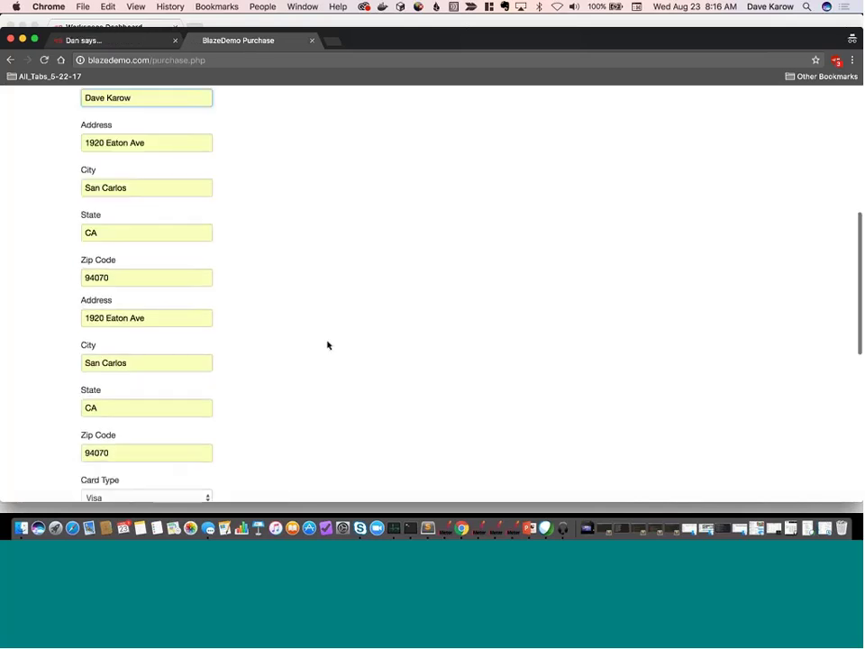
{"action": "left_click", "coordinate": [124, 485]}
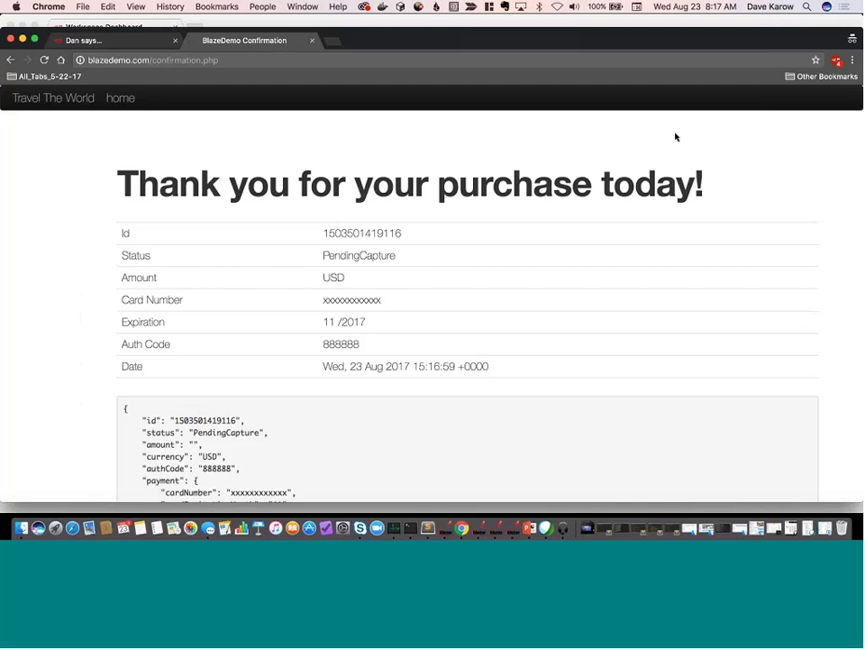
{"action": "scroll", "coordinate": [552, 255], "scroll_direction": "down", "scroll_amount": 4}
{"action": "scroll", "coordinate": [552, 256], "scroll_direction": "down", "scroll_amount": 3}
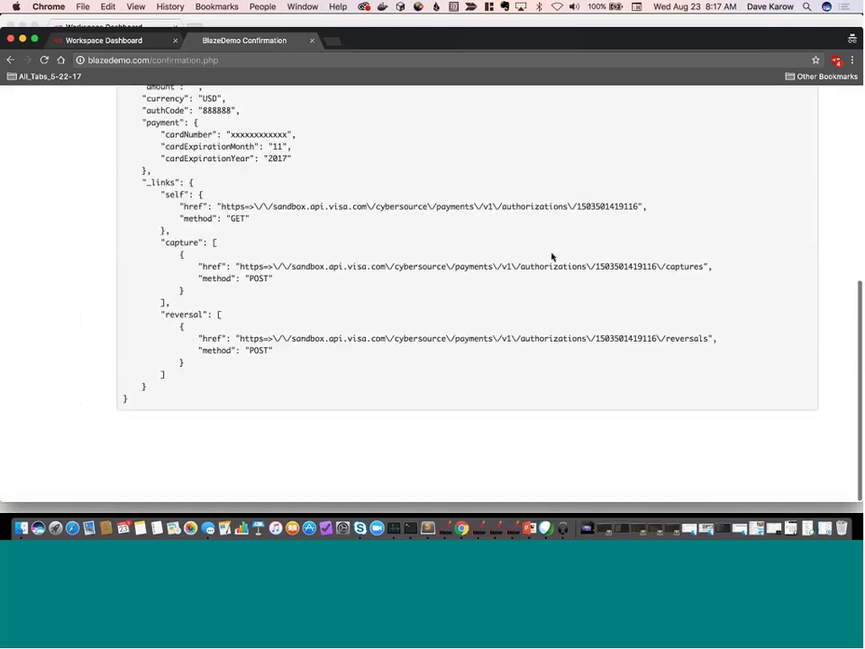
{"action": "scroll", "coordinate": [552, 255], "scroll_direction": "up", "scroll_amount": 5}
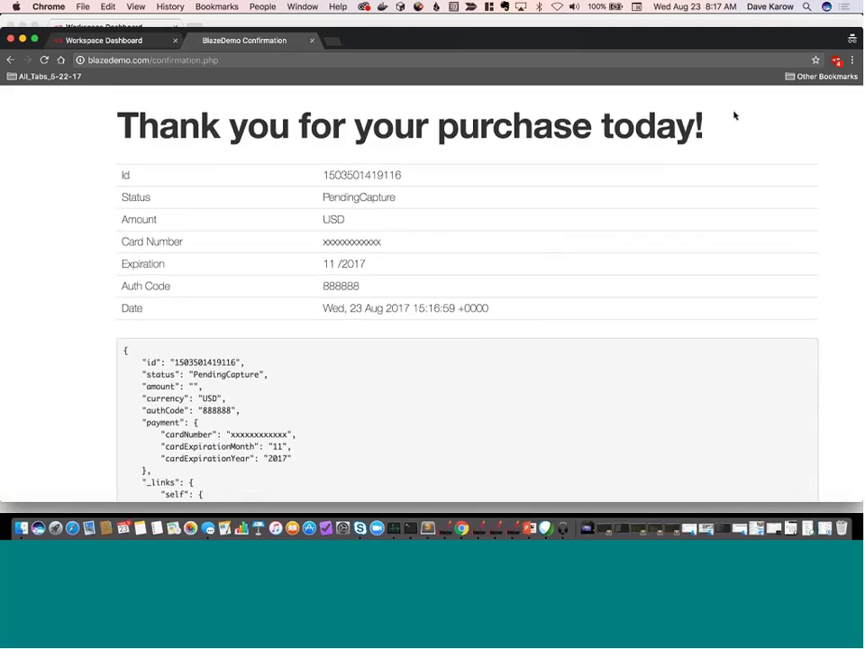
{"action": "left_click", "coordinate": [836, 60]}
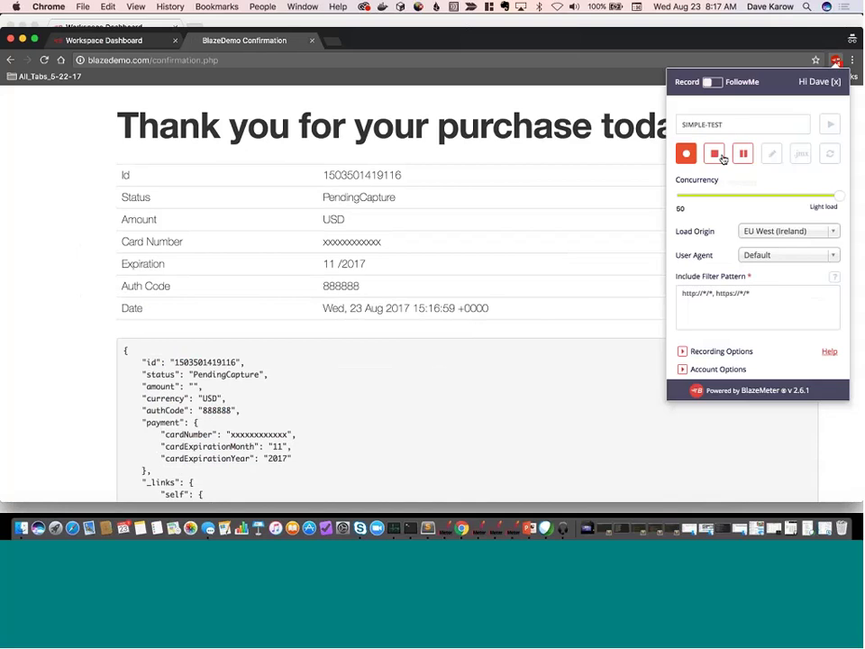
Stop recording and export the four captured requests as the JMeter script simple-test.jmx.
{"action": "left_click", "coordinate": [713, 156]}
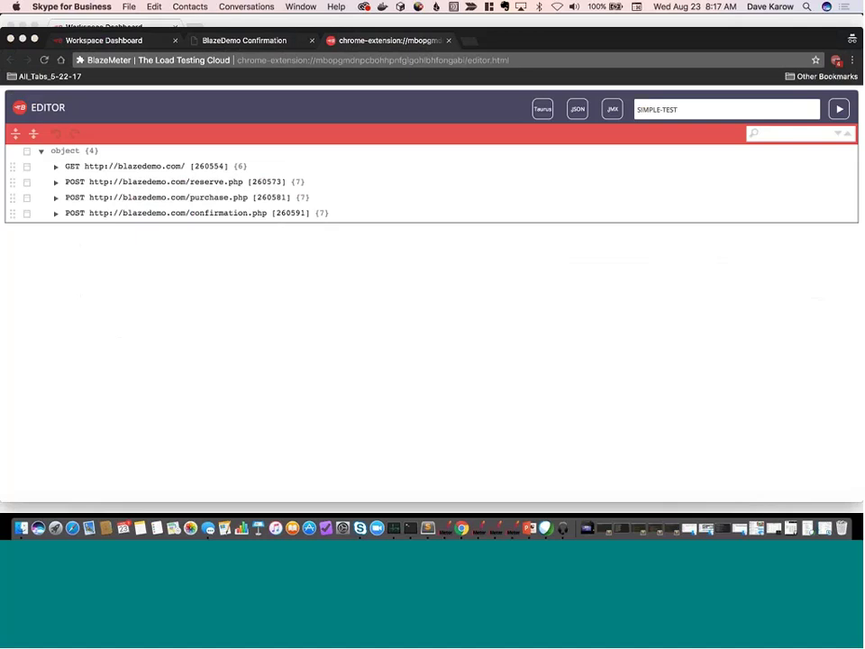
{"action": "left_click", "coordinate": [613, 112]}
{"action": "left_click", "coordinate": [608, 112]}
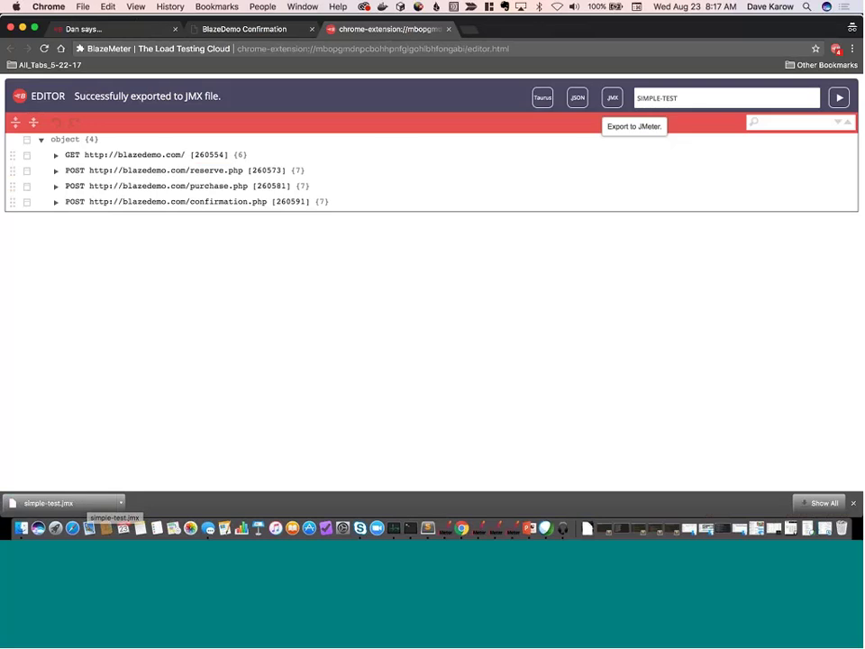
{"action": "left_click", "coordinate": [131, 31]}
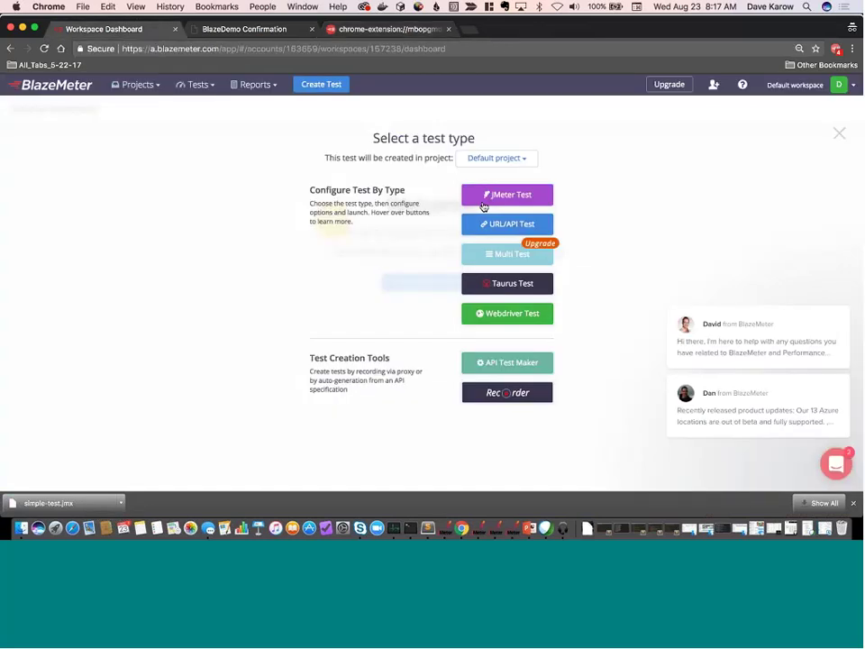
Create a JMeter test and upload simple-test.jmx from the Downloads folder.
{"action": "left_click", "coordinate": [516, 198]}
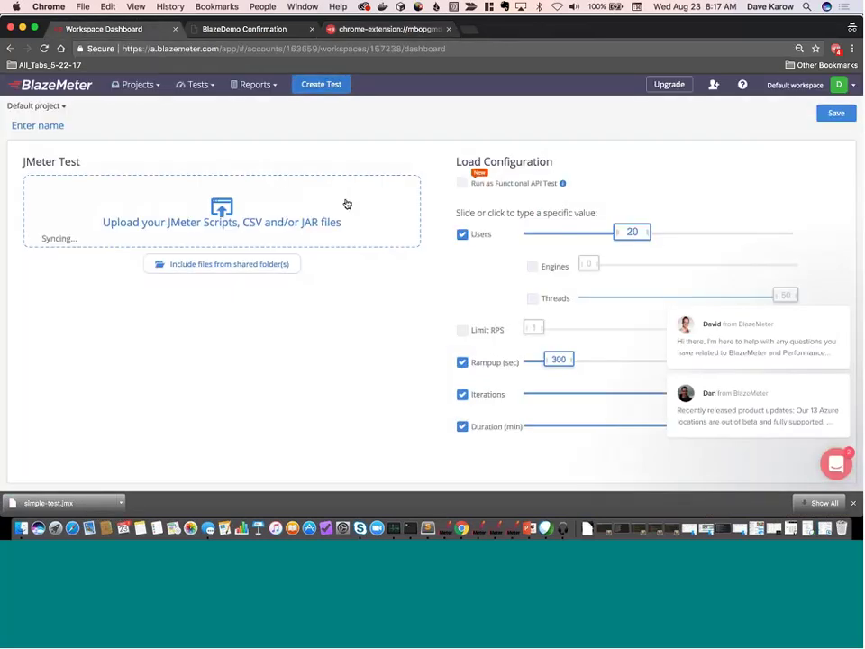
{"action": "left_click", "coordinate": [222, 212]}
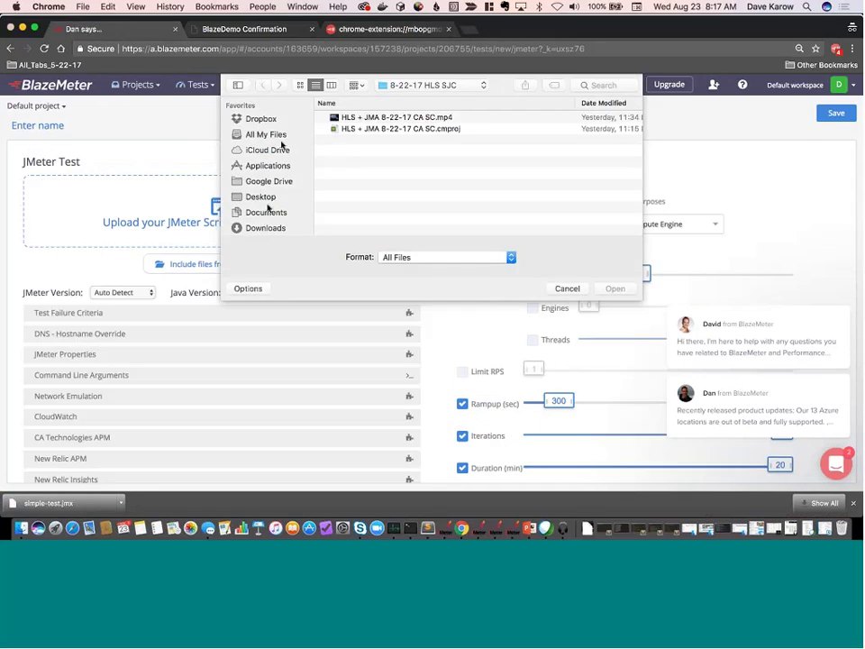
{"action": "left_click", "coordinate": [275, 227]}
{"action": "left_click", "coordinate": [369, 118]}
{"action": "double_click", "coordinate": [369, 118]}
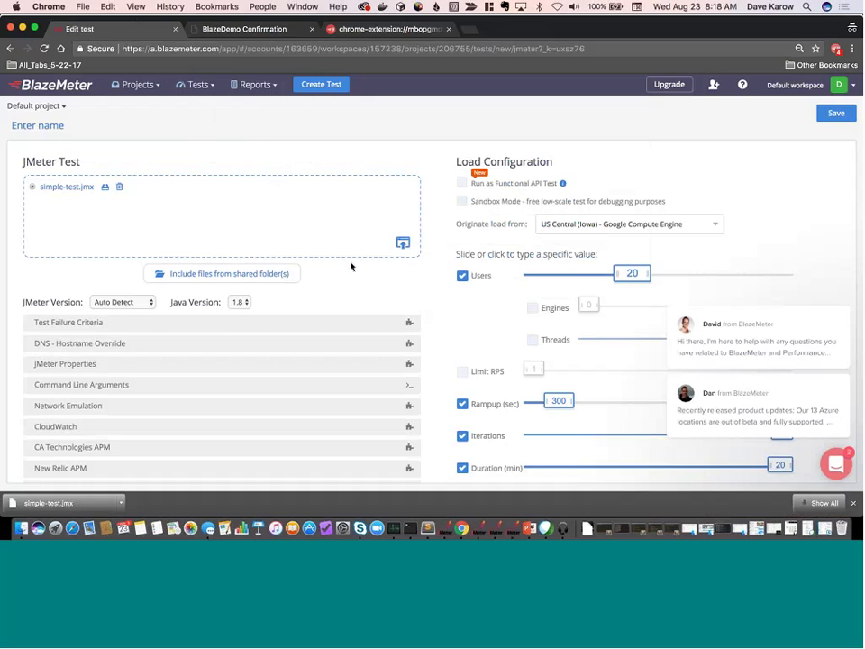
Enable Sandbox Mode, name the test 'My first test', and save it.
{"action": "left_click", "coordinate": [462, 201]}
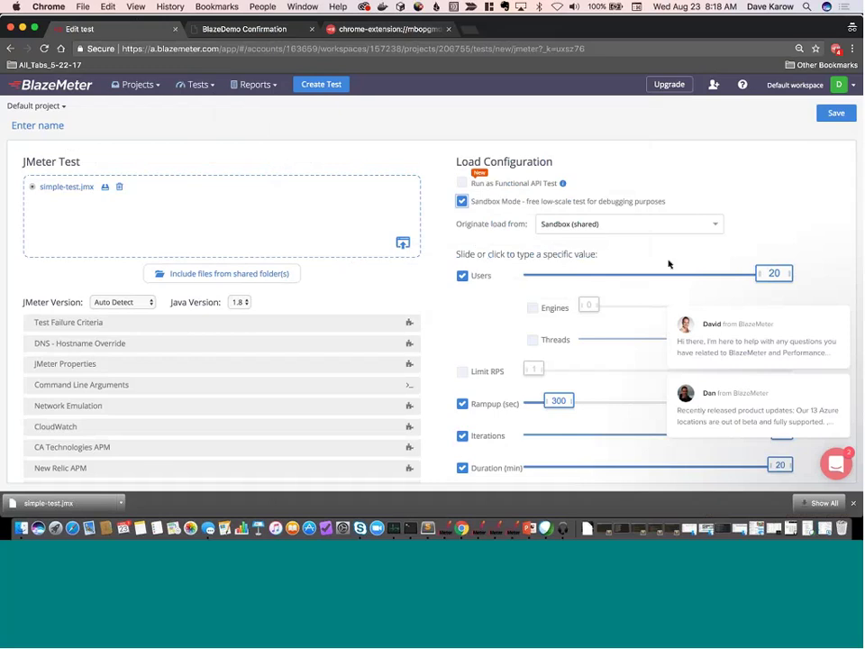
{"action": "scroll", "coordinate": [174, 216], "scroll_direction": "down", "scroll_amount": 1}
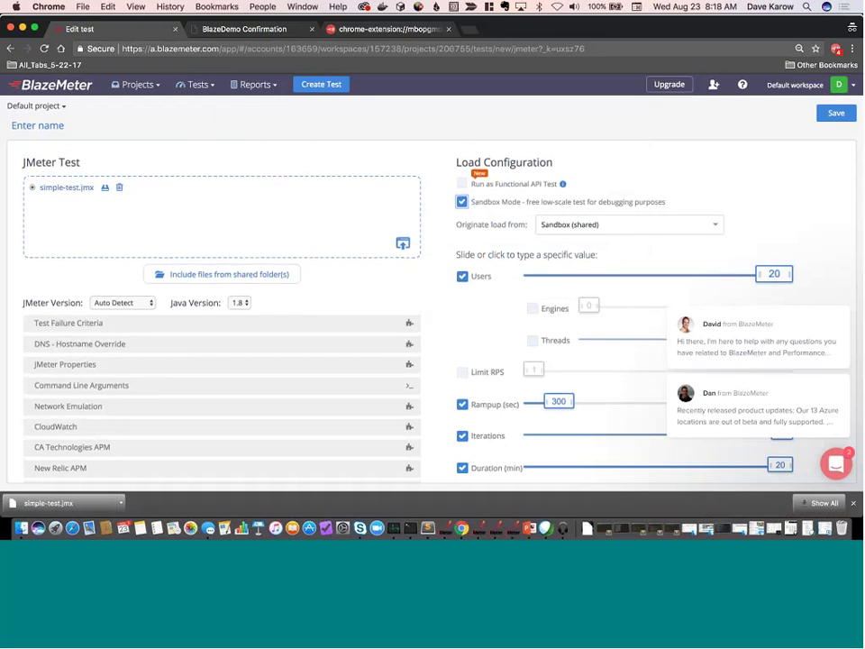
{"action": "left_click", "coordinate": [55, 125]}
{"action": "type", "text": "My f"}
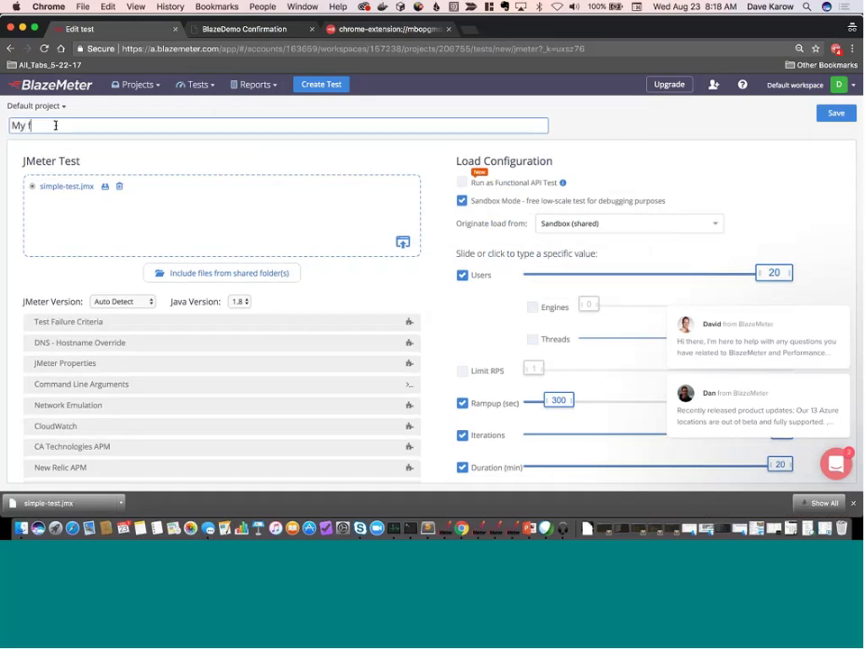
{"action": "type", "text": "irst test"}
{"action": "left_click", "coordinate": [838, 113]}
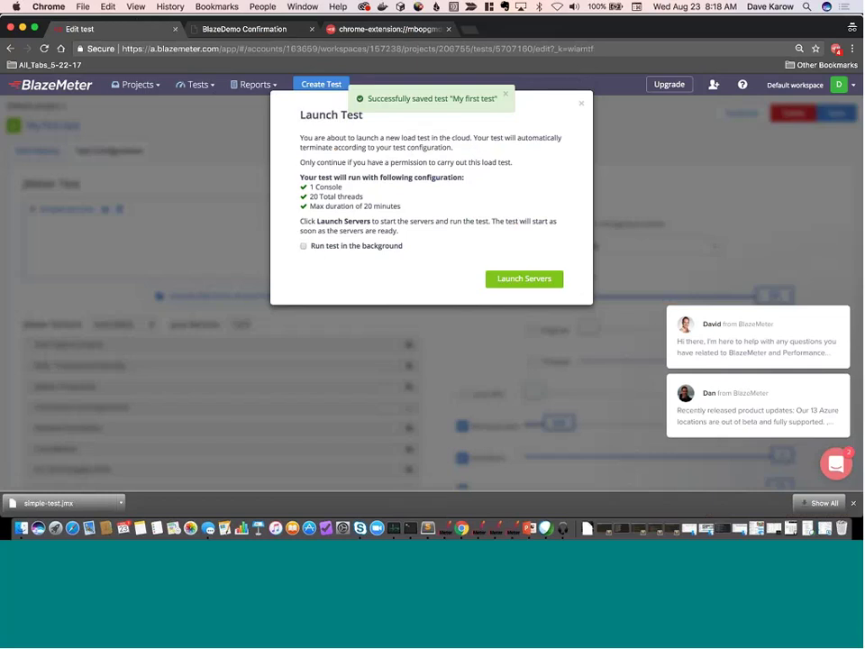
Launch 'My first test' on its sandbox servers and let it boot.
{"action": "left_click", "coordinate": [518, 280]}
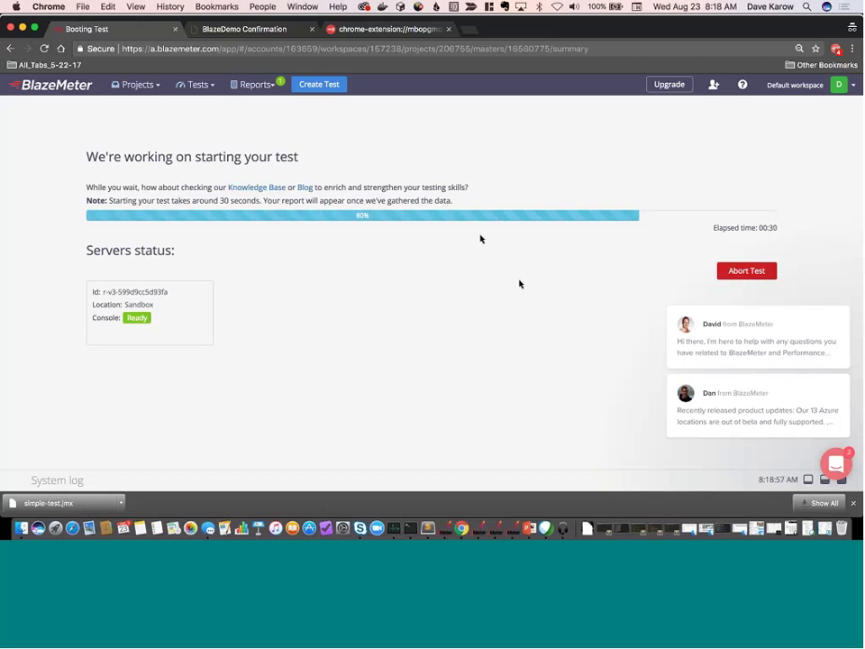
Switch to the Workspace Dashboard window and create a new URL/API test.
{"action": "left_click", "coordinate": [310, 7]}
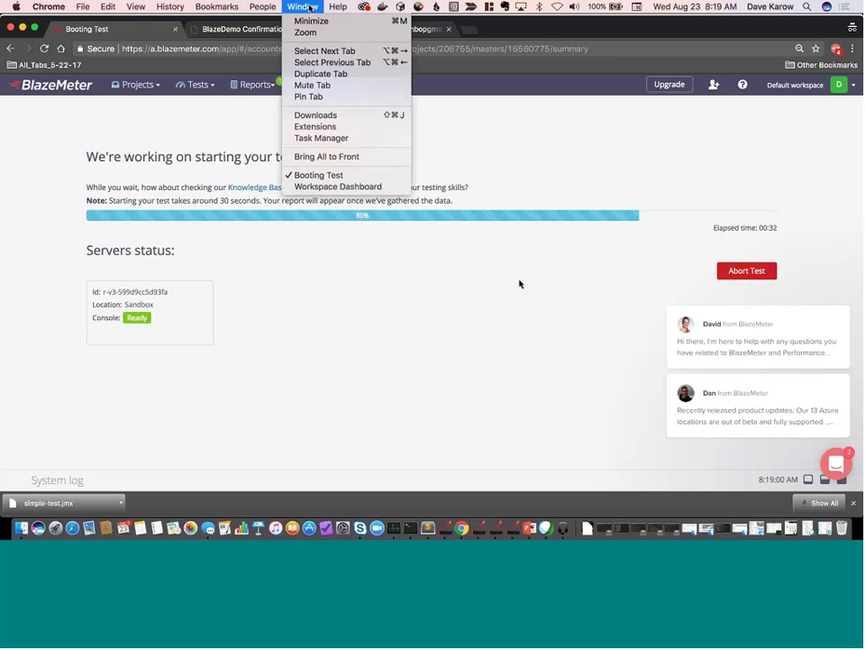
{"action": "left_click", "coordinate": [333, 185]}
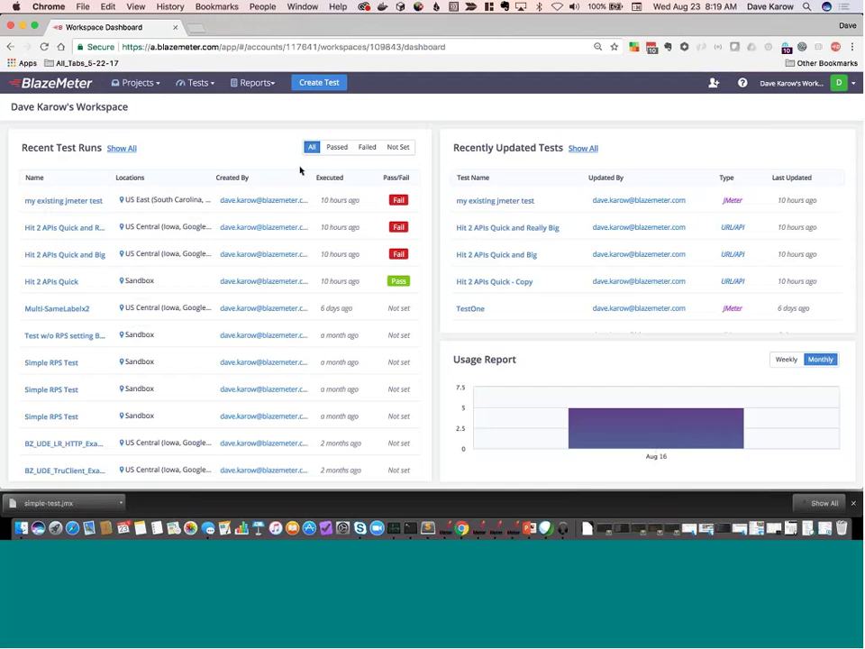
{"action": "left_click", "coordinate": [319, 82]}
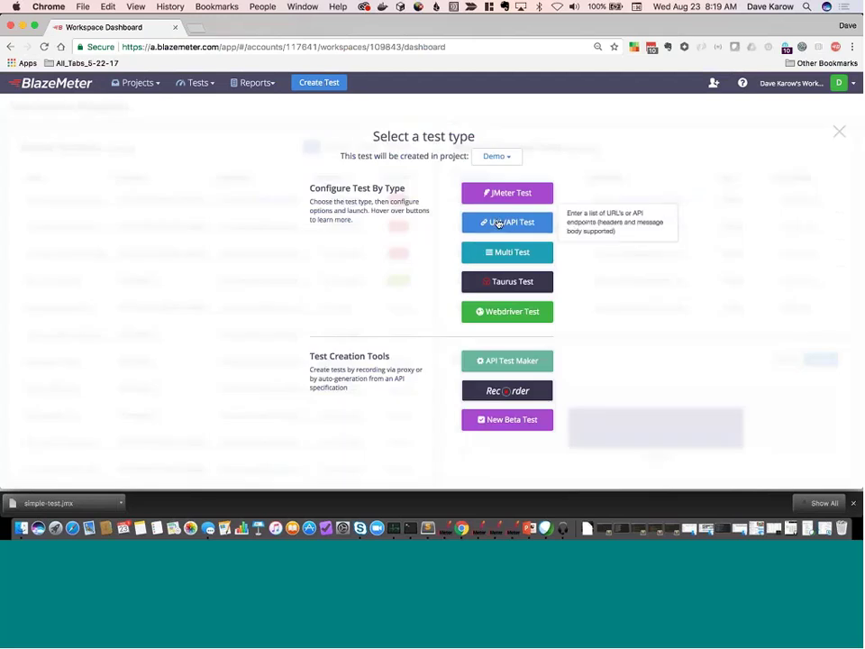
{"action": "left_click", "coordinate": [498, 223]}
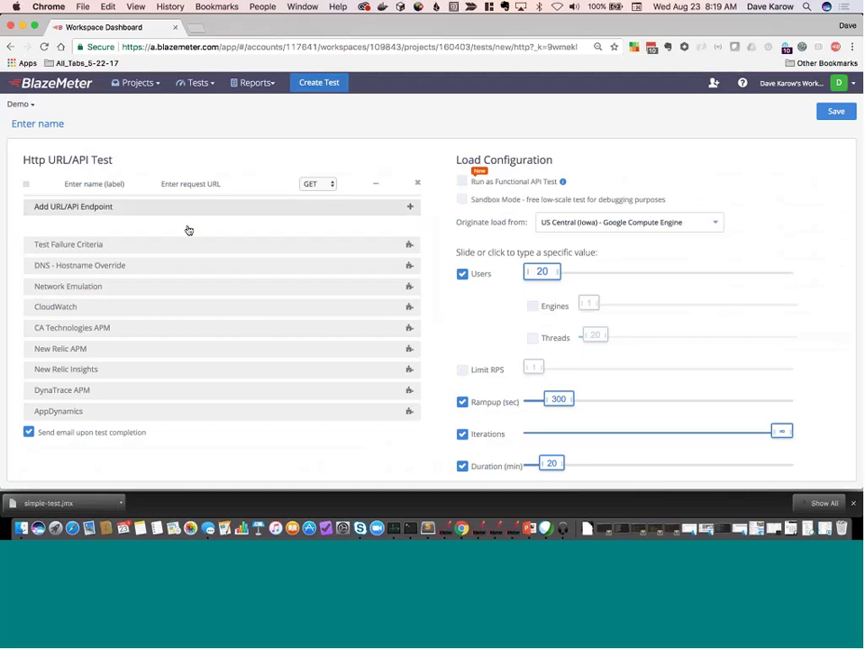
{"action": "left_click", "coordinate": [94, 185]}
{"action": "type", "text": "Home"}
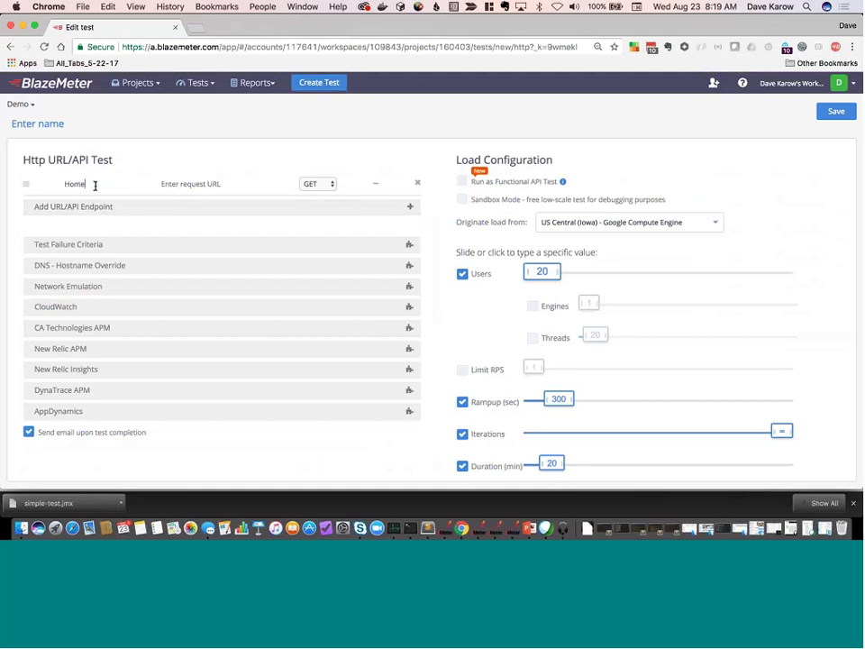
{"action": "type", "text": " Page"}
{"action": "key", "text": "Tab"}
{"action": "type", "text": "bl"}
{"action": "key", "text": "BackSpace"}
{"action": "type", "text": "http://blazedemo.com"}
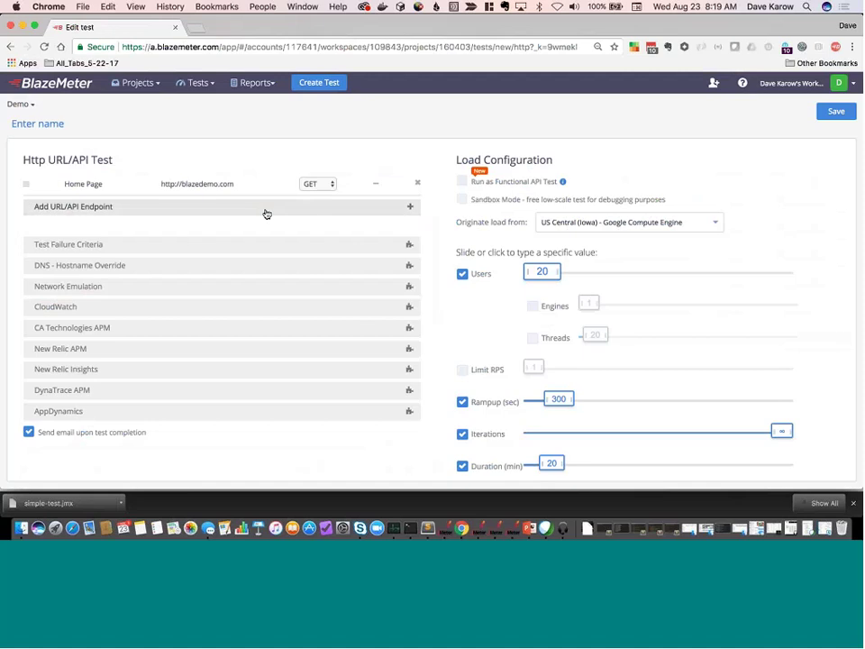
Change the Home Page request method from GET to POST.
{"action": "left_click", "coordinate": [375, 185]}
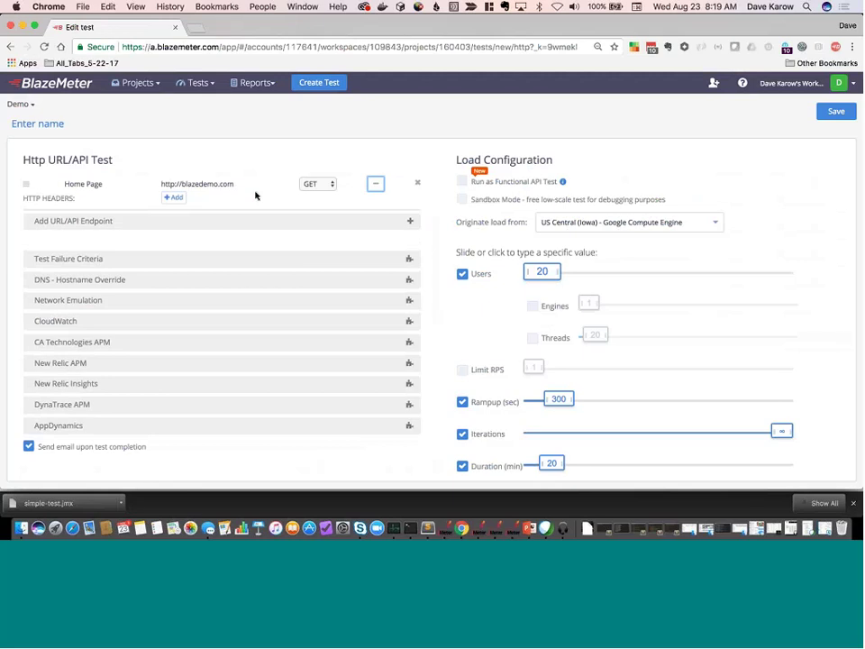
{"action": "left_click", "coordinate": [317, 184]}
{"action": "left_click", "coordinate": [314, 193]}
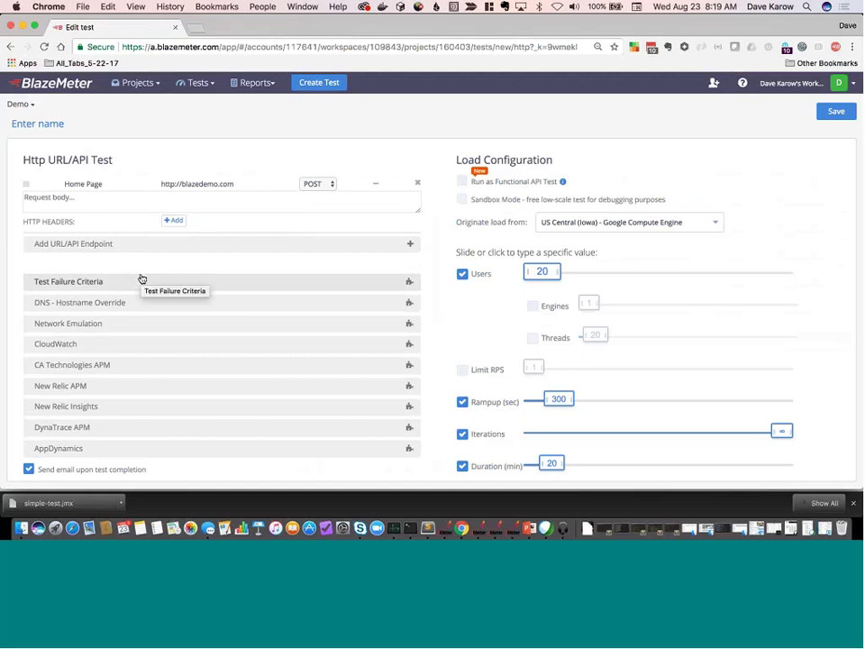
{"action": "left_click", "coordinate": [203, 84]}
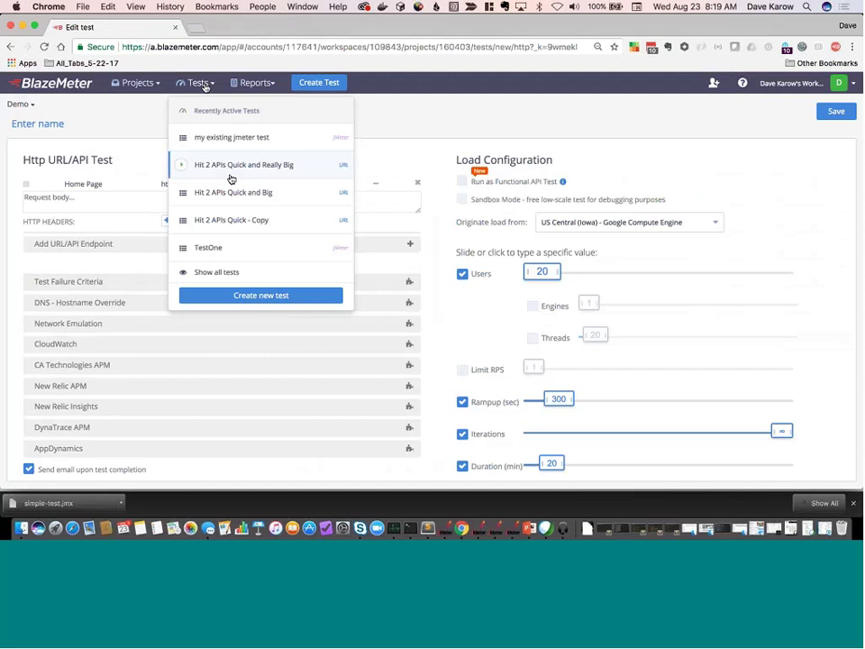
Open the Hit 2 APIs Quick - Copy test configuration and expand Purchase Lufthansa's Referer header.
{"action": "left_click", "coordinate": [238, 221]}
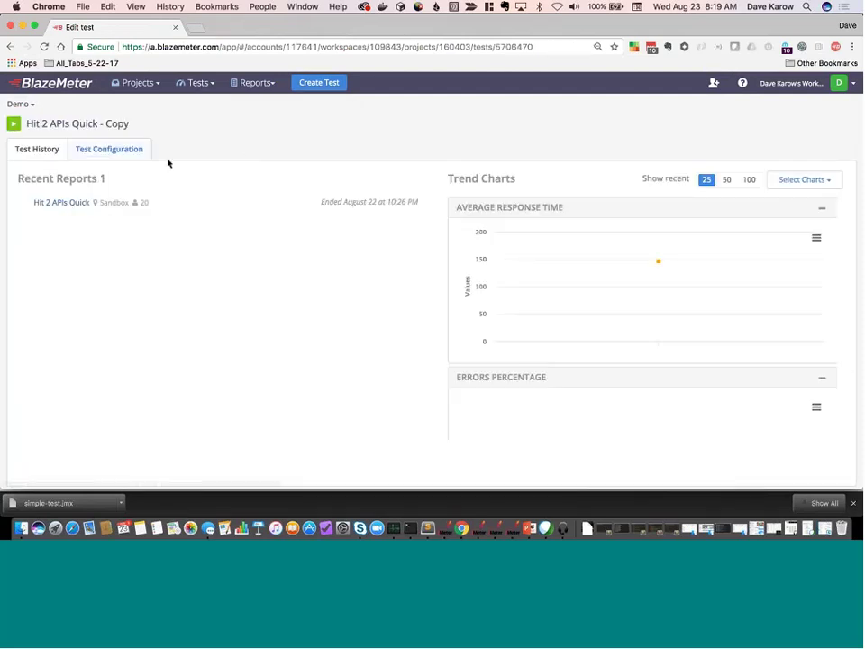
{"action": "left_click", "coordinate": [109, 148]}
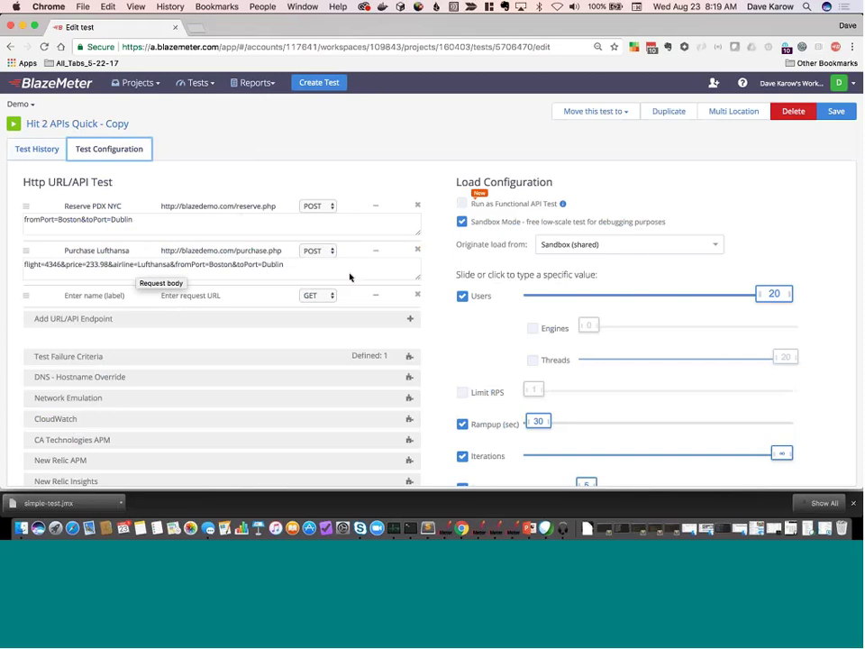
{"action": "left_click", "coordinate": [375, 253]}
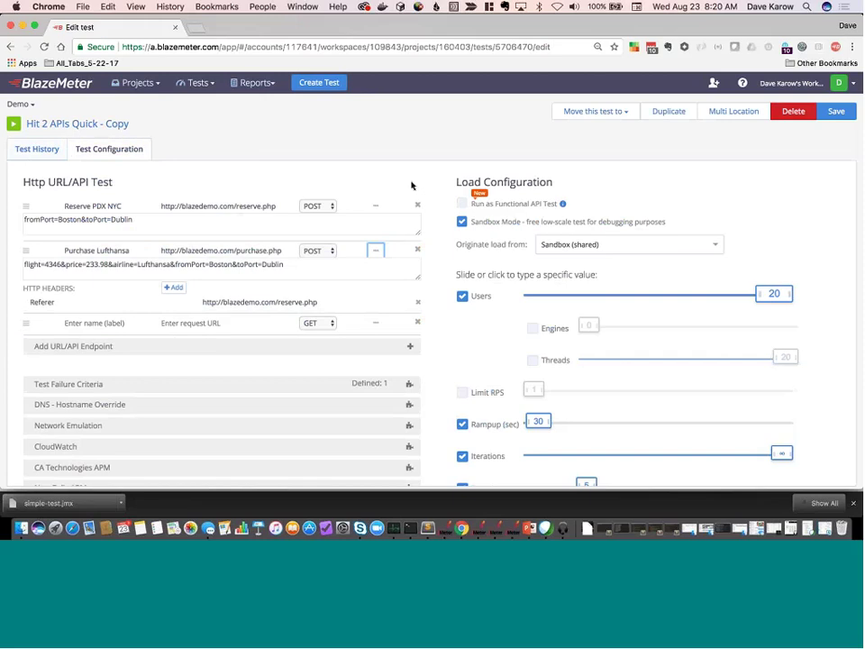
{"action": "left_click", "coordinate": [252, 86]}
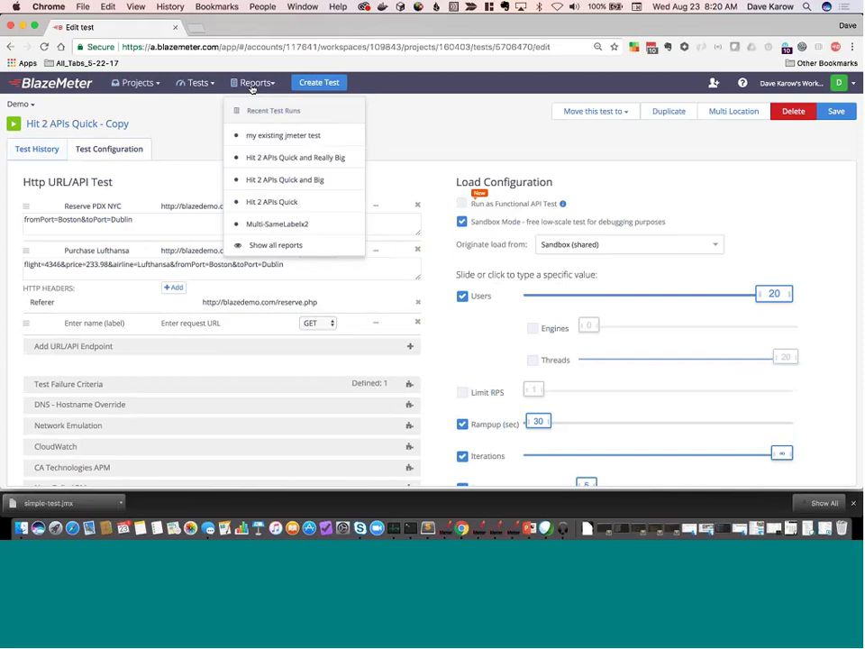
Review the Hit 2 APIs Quick report: 20 users, about 50 hits/s, roughly 140 ms, 0 errors.
{"action": "left_click", "coordinate": [294, 202]}
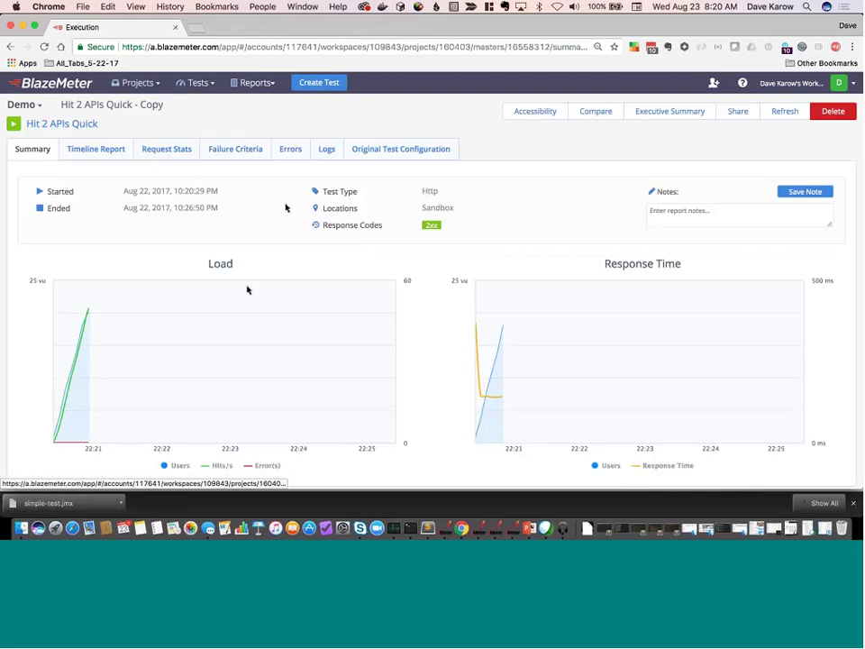
{"action": "scroll", "coordinate": [297, 268], "scroll_direction": "down", "scroll_amount": 3}
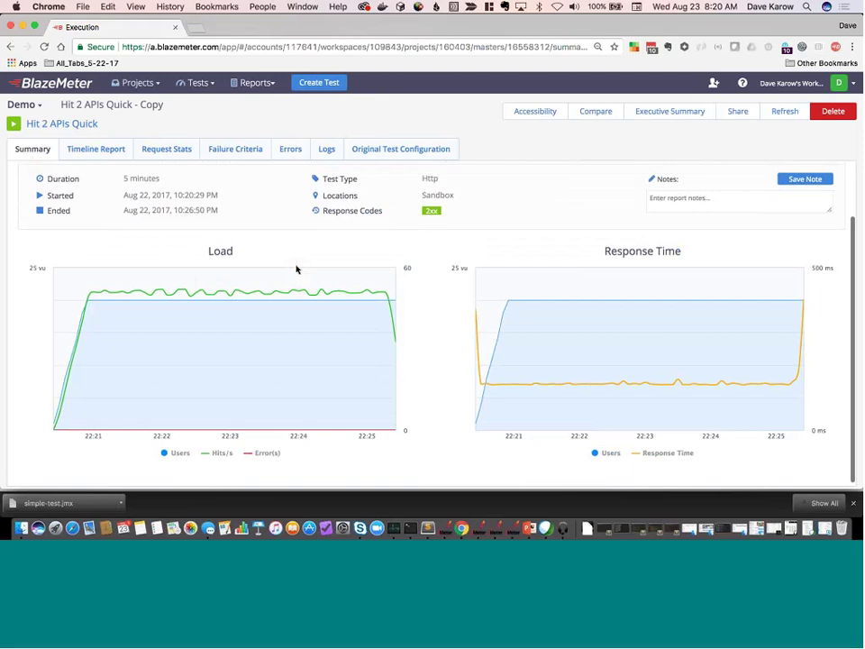
{"action": "scroll", "coordinate": [297, 268], "scroll_direction": "up", "scroll_amount": 3}
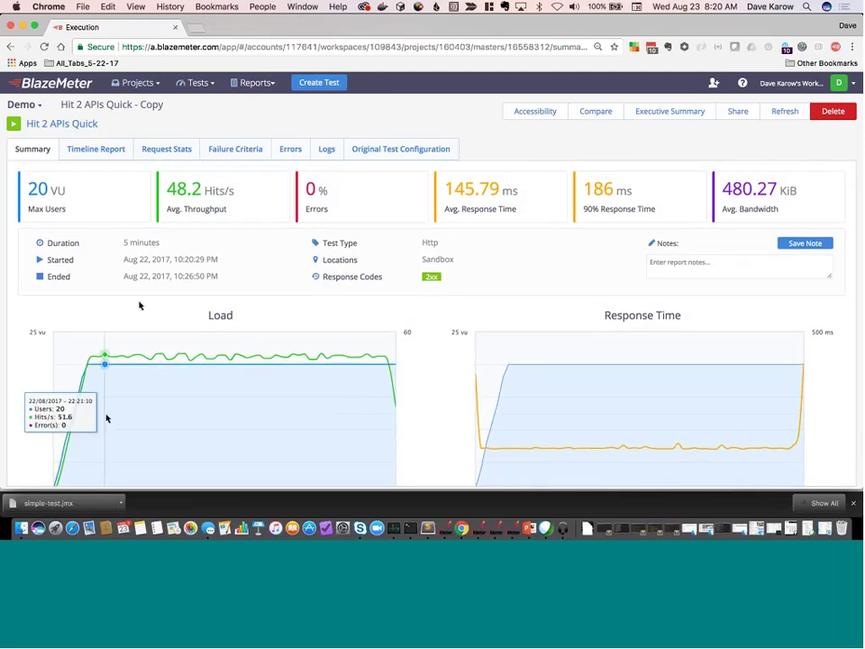
{"action": "scroll", "coordinate": [80, 463], "scroll_direction": "down", "scroll_amount": 1}
{"action": "scroll", "coordinate": [80, 463], "scroll_direction": "down", "scroll_amount": 3}
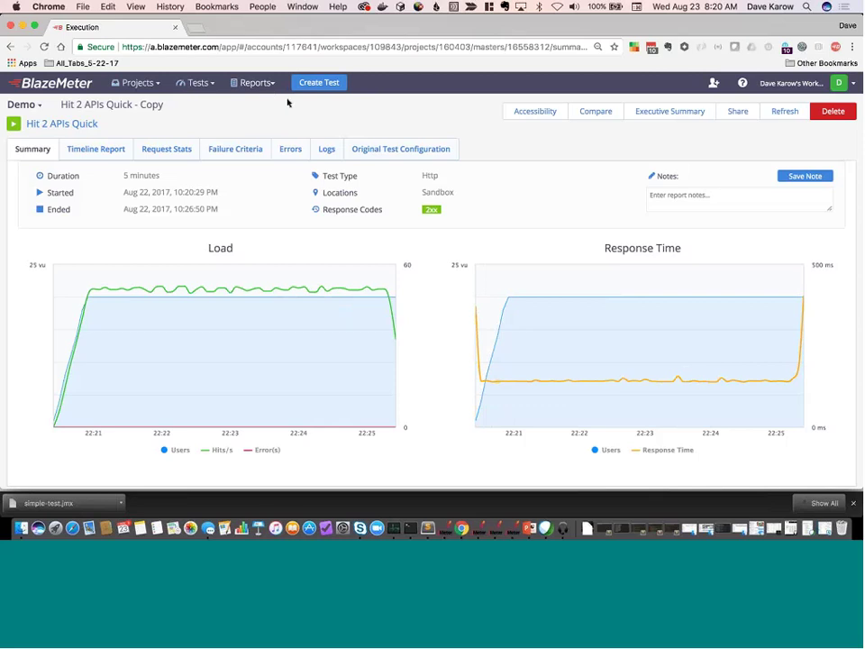
{"action": "left_click", "coordinate": [264, 83]}
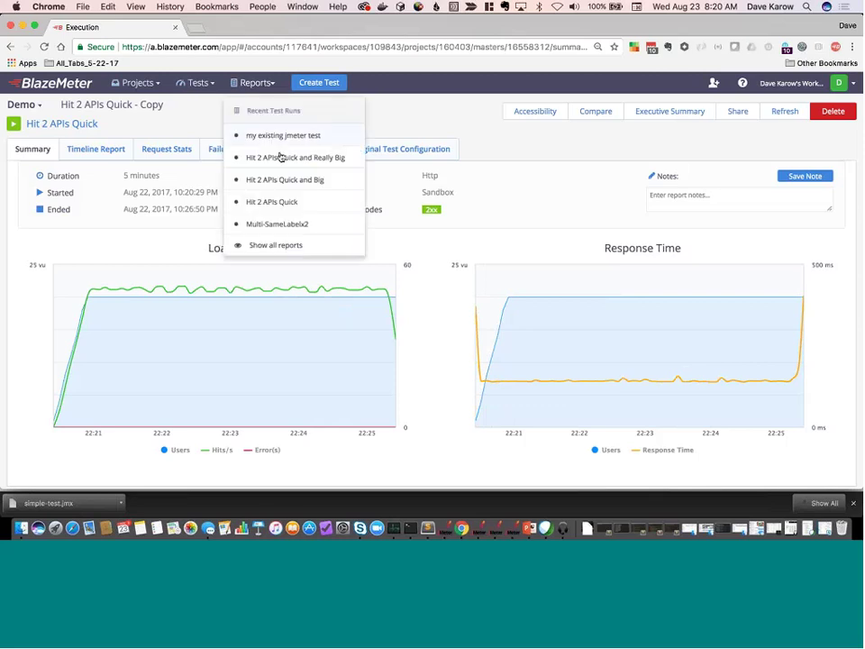
Open the Hit 2 APIs Quick and Big report and scroll to its 200-user response-time charts.
{"action": "left_click", "coordinate": [280, 179]}
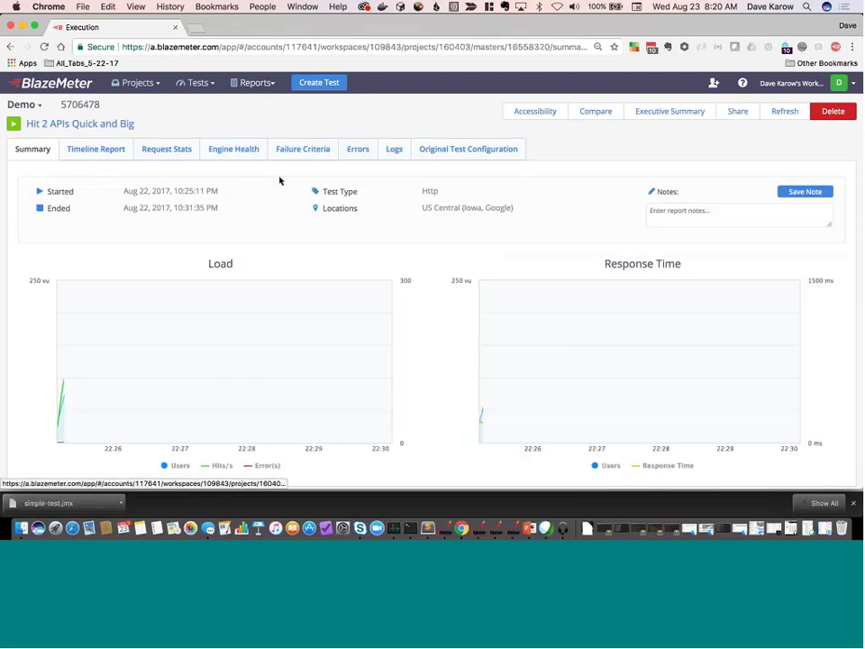
{"action": "scroll", "coordinate": [270, 295], "scroll_direction": "down", "scroll_amount": 3}
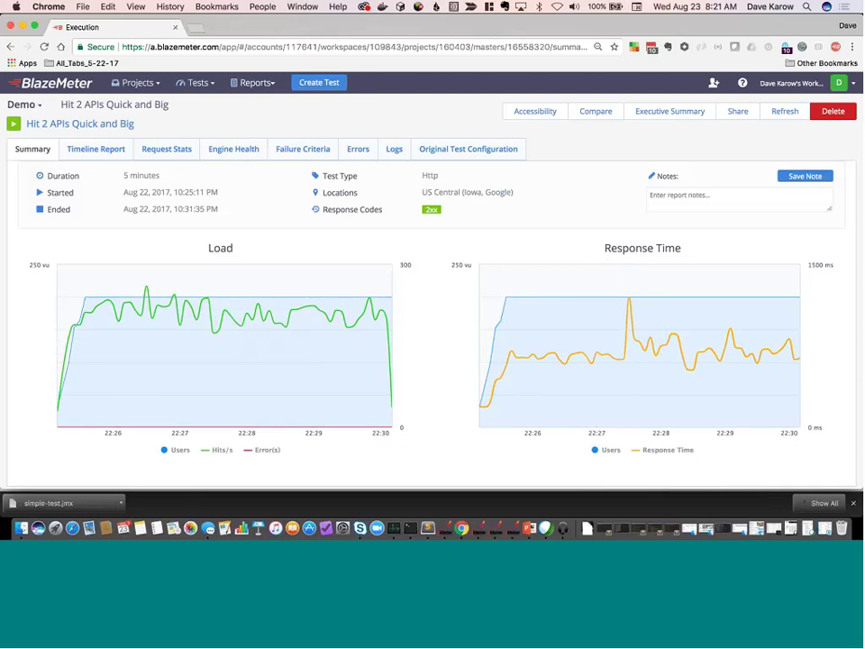
Open the Hit 2 APIs Quick and Really Big report and review its 2000-user charts.
{"action": "left_click", "coordinate": [253, 83]}
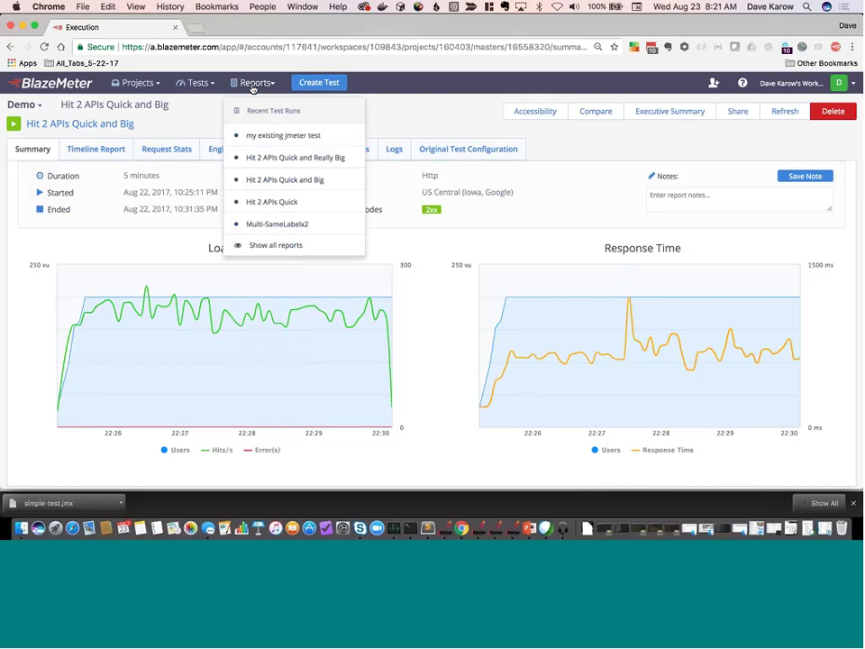
{"action": "left_click", "coordinate": [265, 160]}
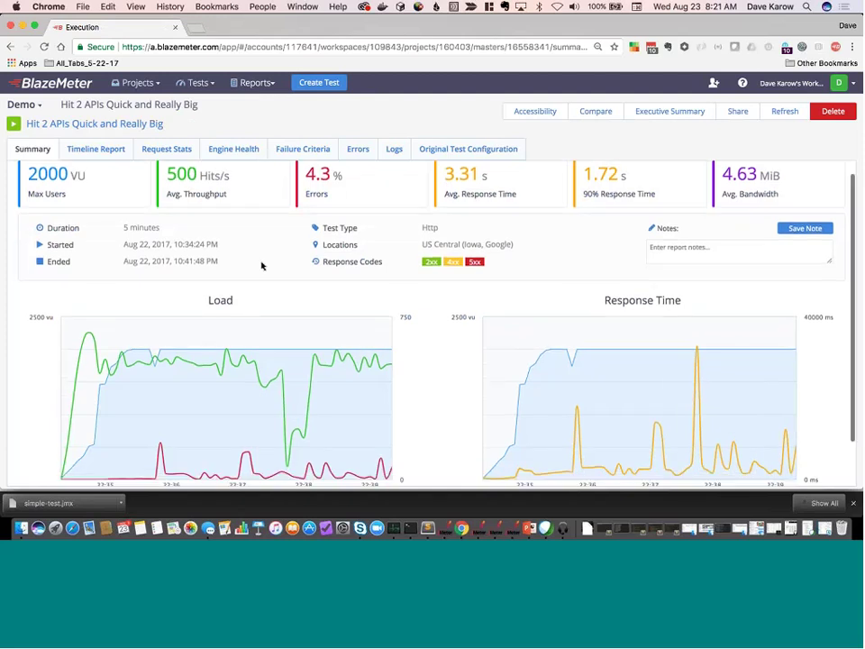
{"action": "scroll", "coordinate": [262, 265], "scroll_direction": "down", "scroll_amount": 2}
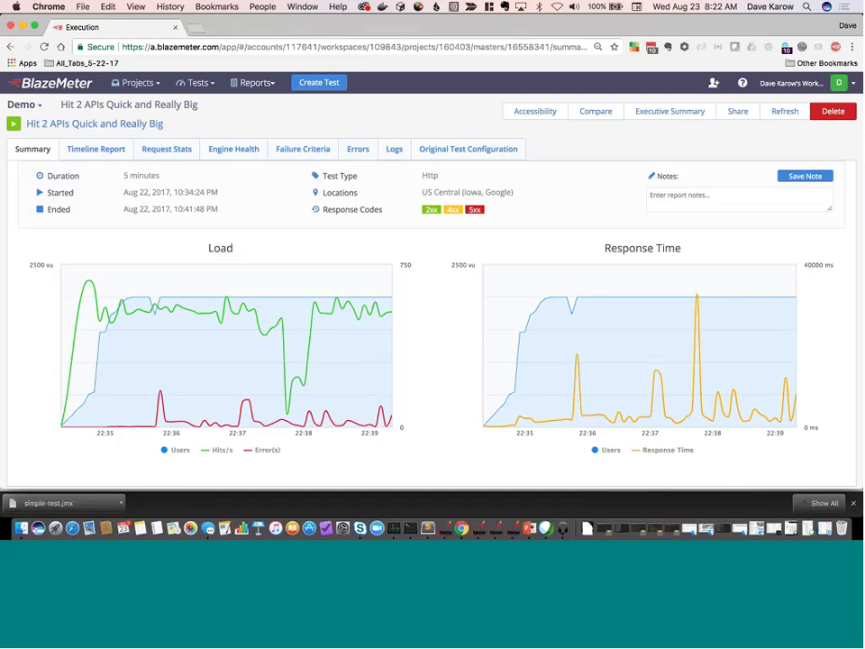
{"action": "left_click", "coordinate": [211, 83]}
Open the Hit 2 APIs Quick run report and start a report comparison.
{"action": "left_click", "coordinate": [256, 83]}
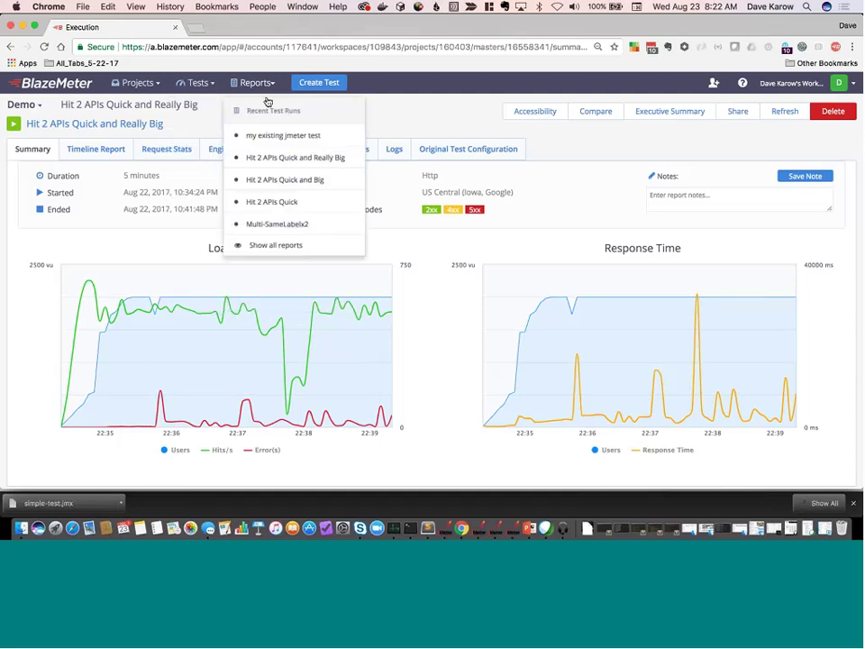
{"action": "left_click", "coordinate": [270, 202]}
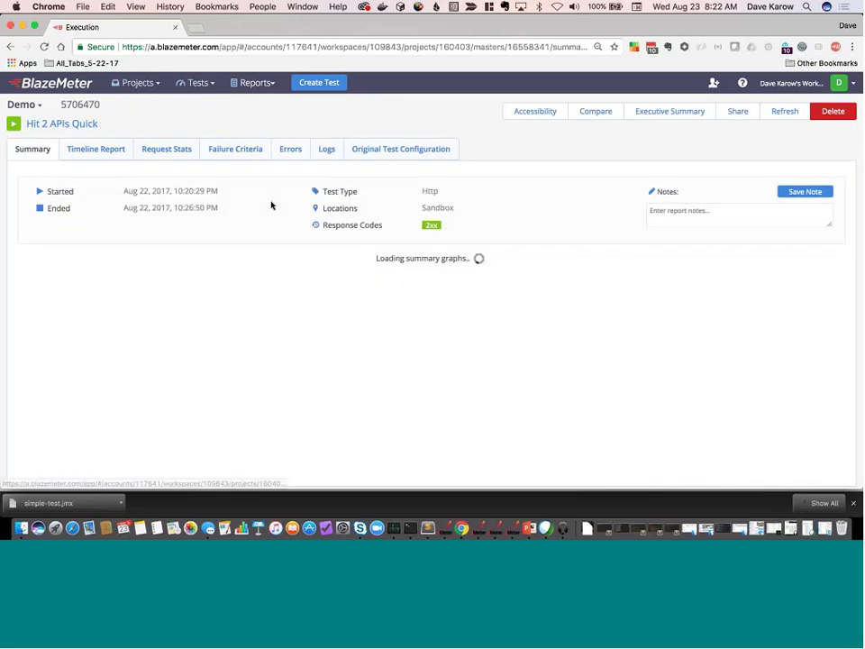
{"action": "left_click", "coordinate": [594, 112]}
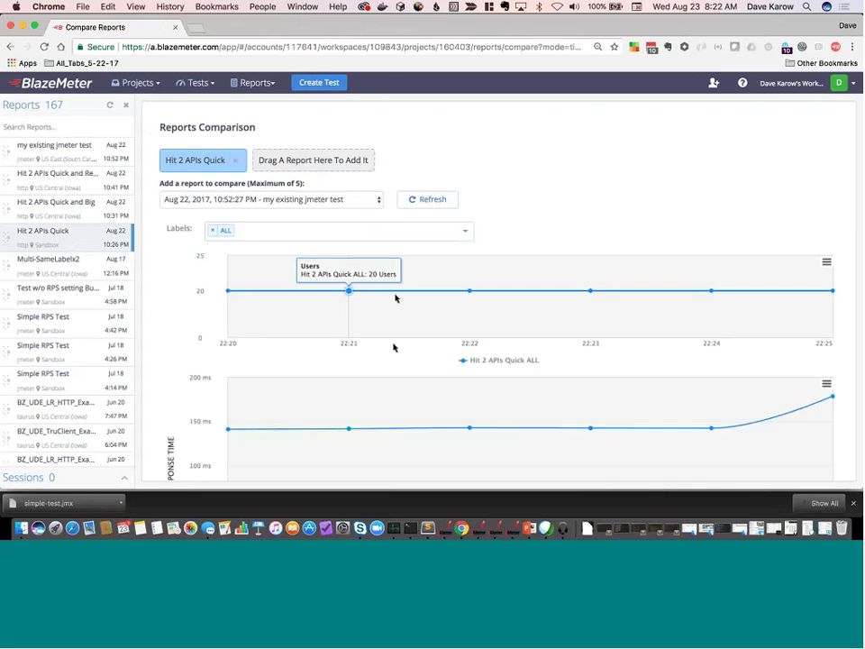
{"action": "scroll", "coordinate": [391, 350], "scroll_direction": "down", "scroll_amount": 3}
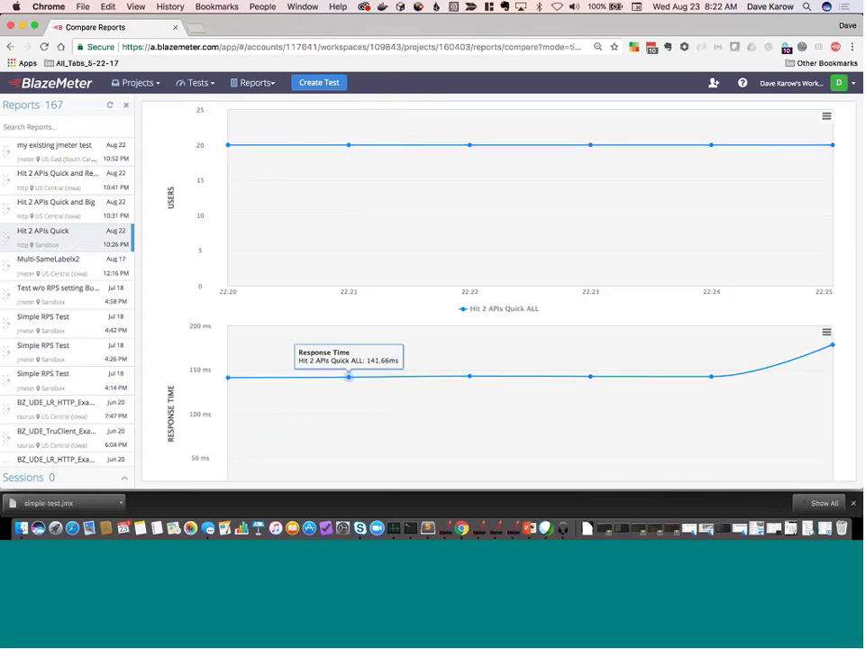
{"action": "scroll", "coordinate": [387, 238], "scroll_direction": "up", "scroll_amount": 3}
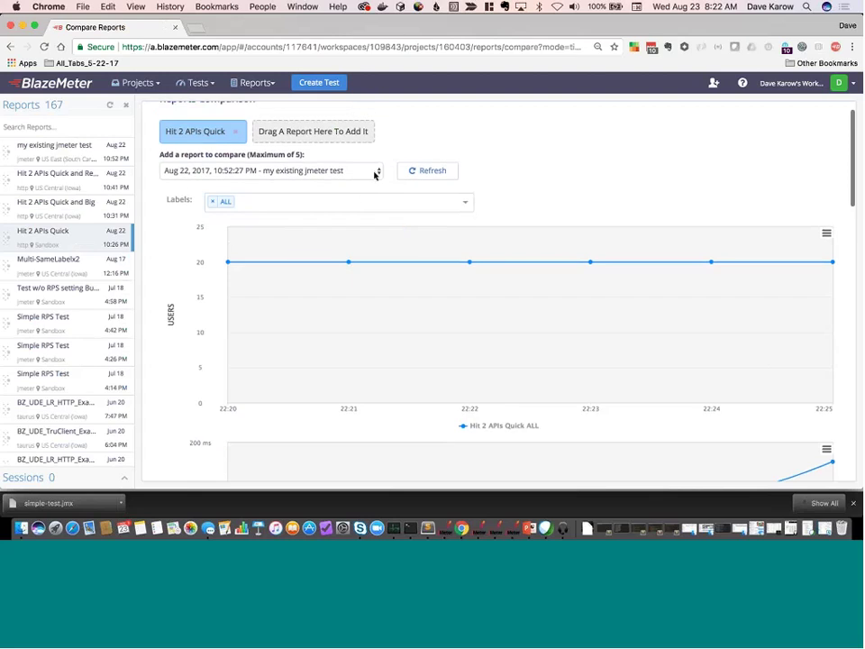
Add the Hit 2 APIs Quick and Big run to the comparison.
{"action": "left_click", "coordinate": [375, 173]}
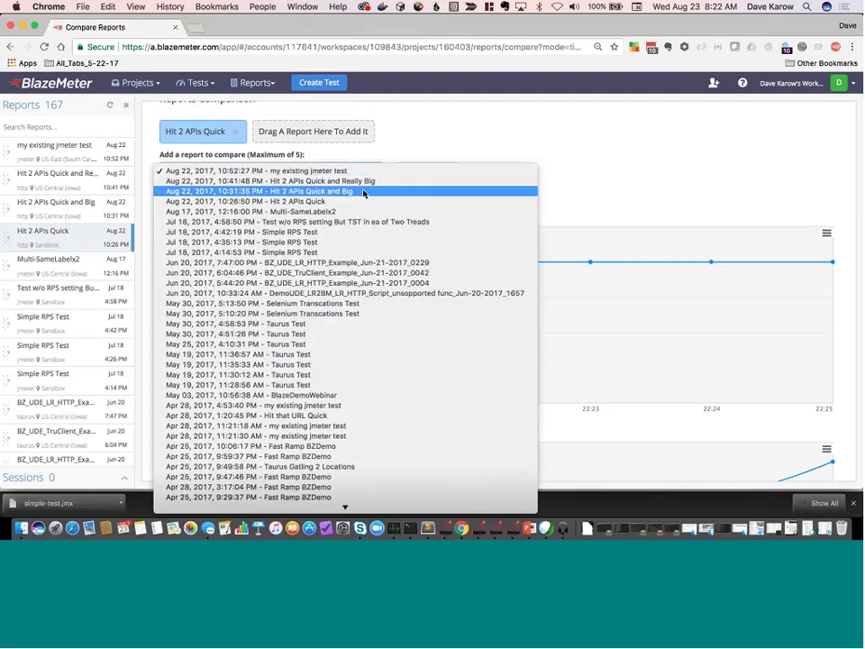
{"action": "left_click", "coordinate": [363, 191]}
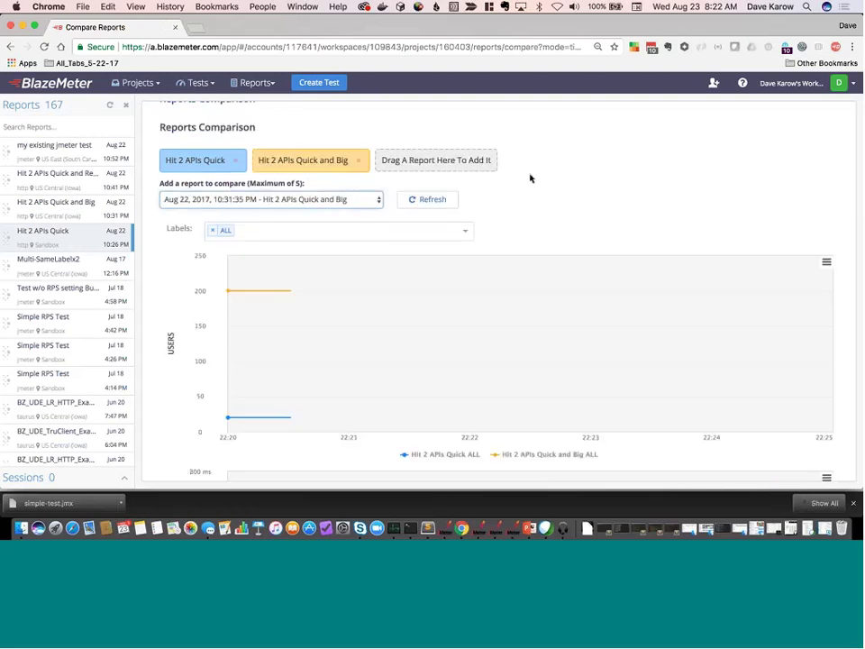
{"action": "mouse_move", "coordinate": [391, 289]}
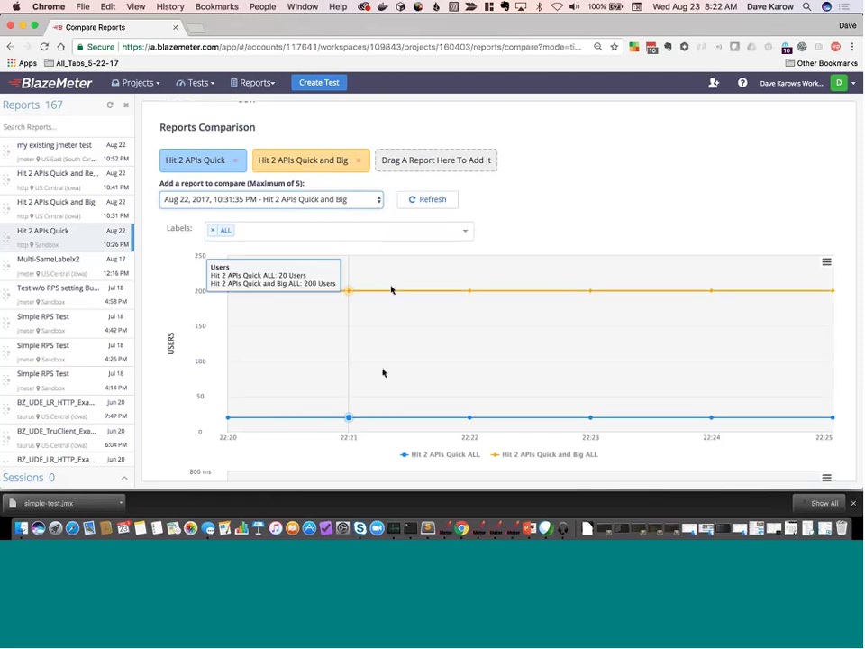
{"action": "scroll", "coordinate": [378, 378], "scroll_direction": "down", "scroll_amount": 5}
{"action": "scroll", "coordinate": [378, 379], "scroll_direction": "down", "scroll_amount": 2}
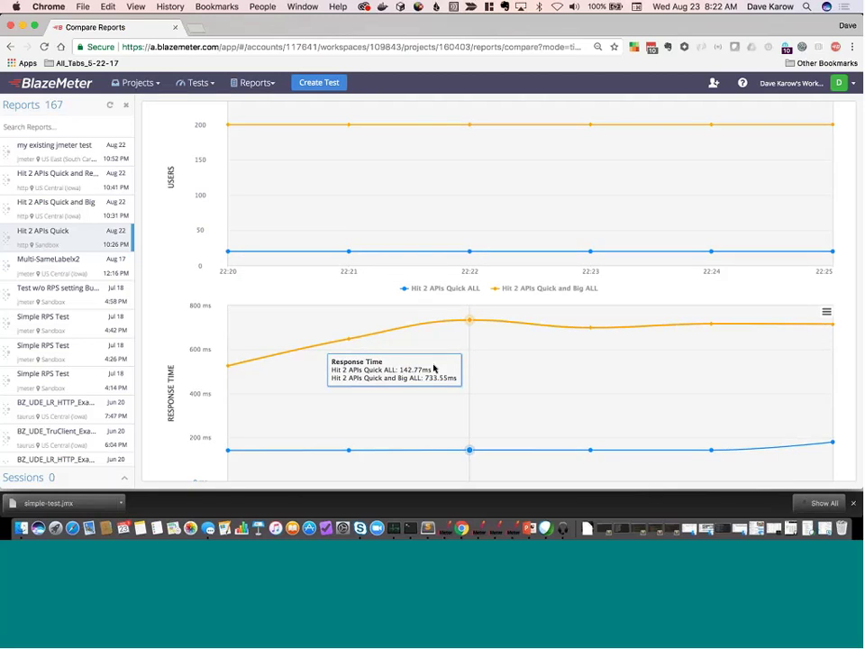
{"action": "scroll", "coordinate": [380, 315], "scroll_direction": "up", "scroll_amount": 5}
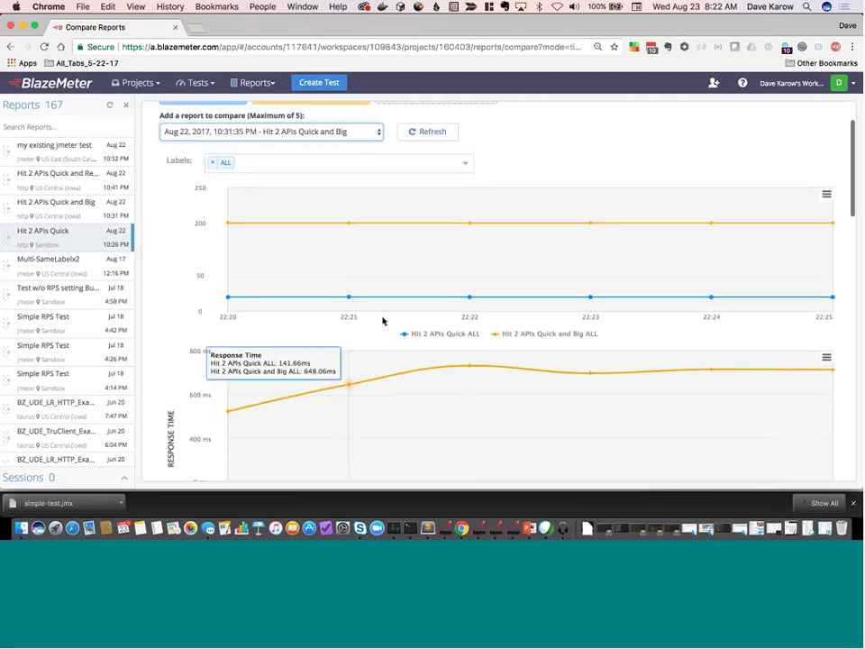
Add the Hit 2 APIs Quick and Really Big run and review the 20/200/2000-user overlay.
{"action": "left_click", "coordinate": [377, 198]}
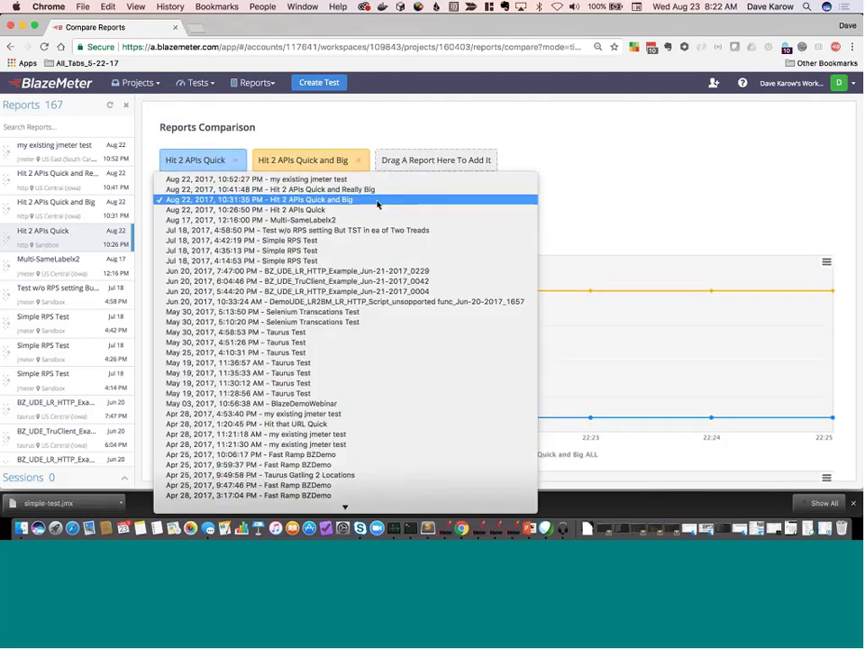
{"action": "left_click", "coordinate": [371, 191]}
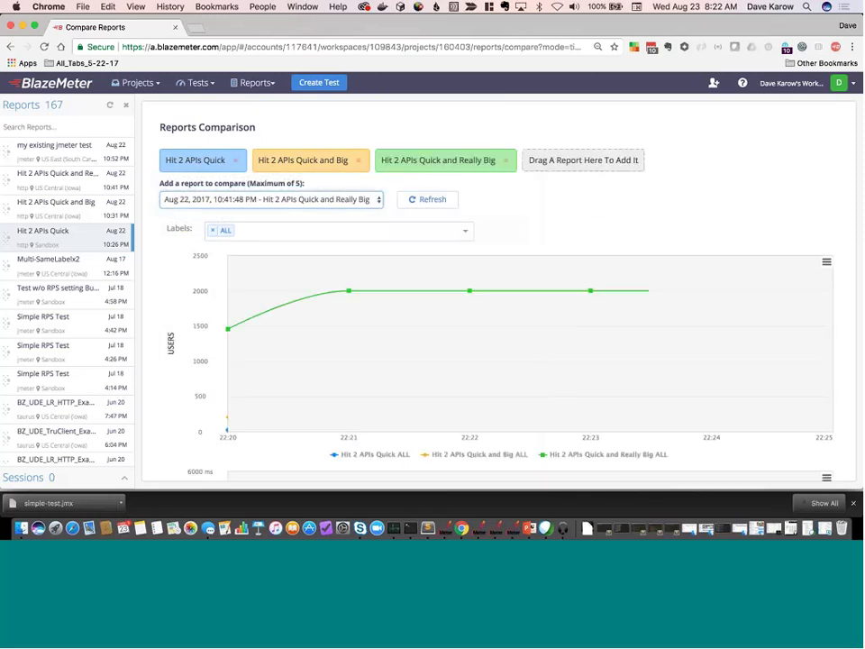
{"action": "mouse_move", "coordinate": [348, 307]}
{"action": "scroll", "coordinate": [558, 245], "scroll_direction": "down", "scroll_amount": 3}
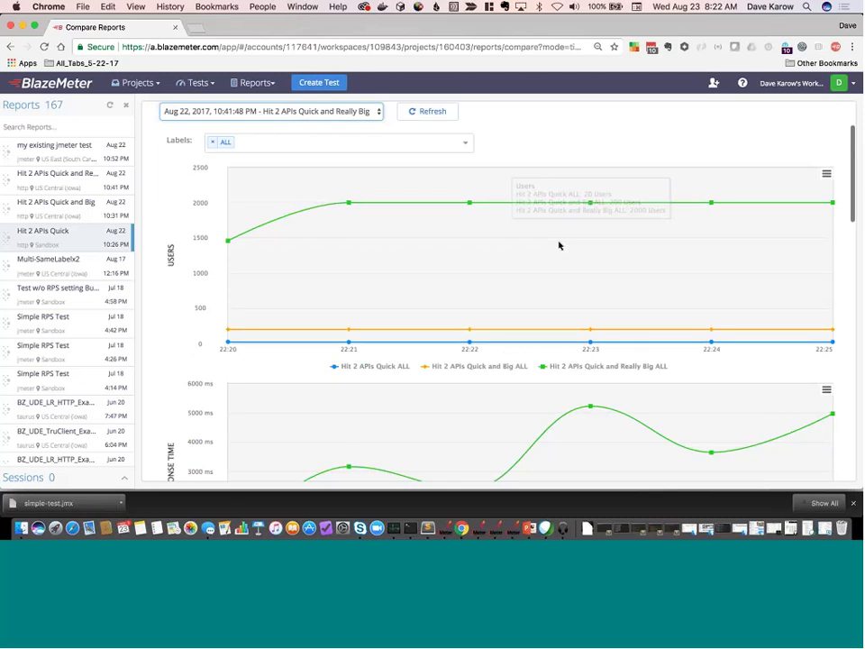
{"action": "scroll", "coordinate": [559, 245], "scroll_direction": "down", "scroll_amount": 3}
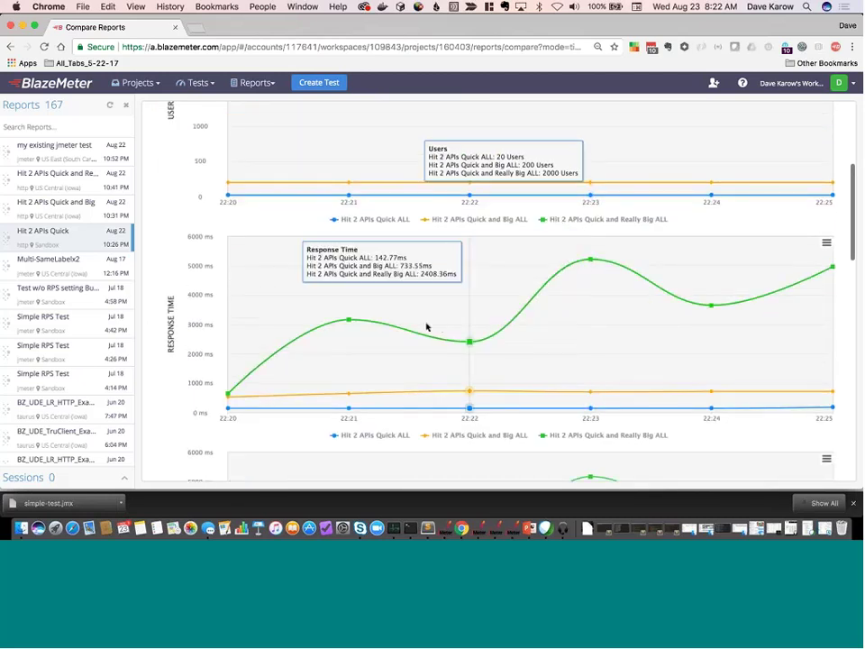
{"action": "mouse_move", "coordinate": [569, 301]}
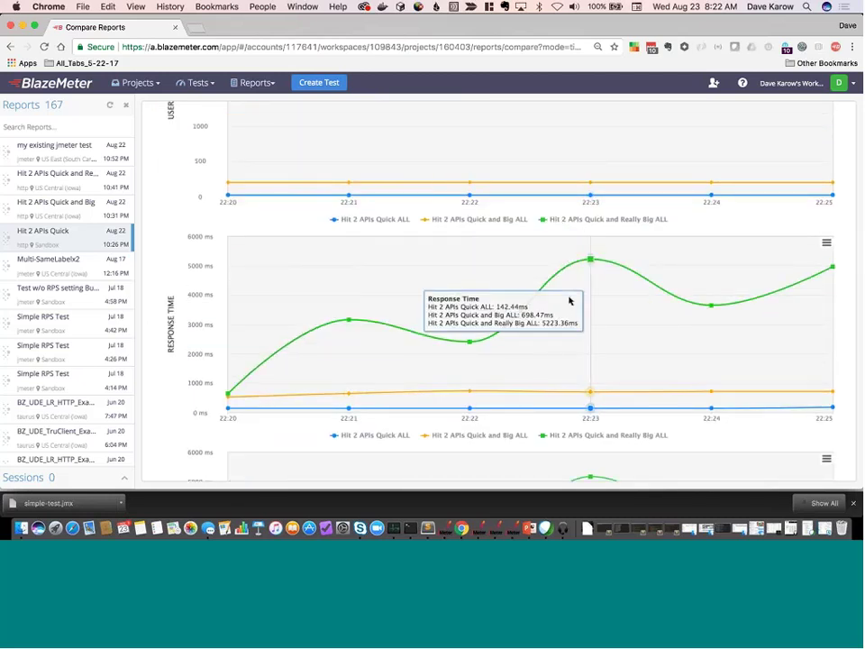
{"action": "scroll", "coordinate": [416, 319], "scroll_direction": "down", "scroll_amount": 1}
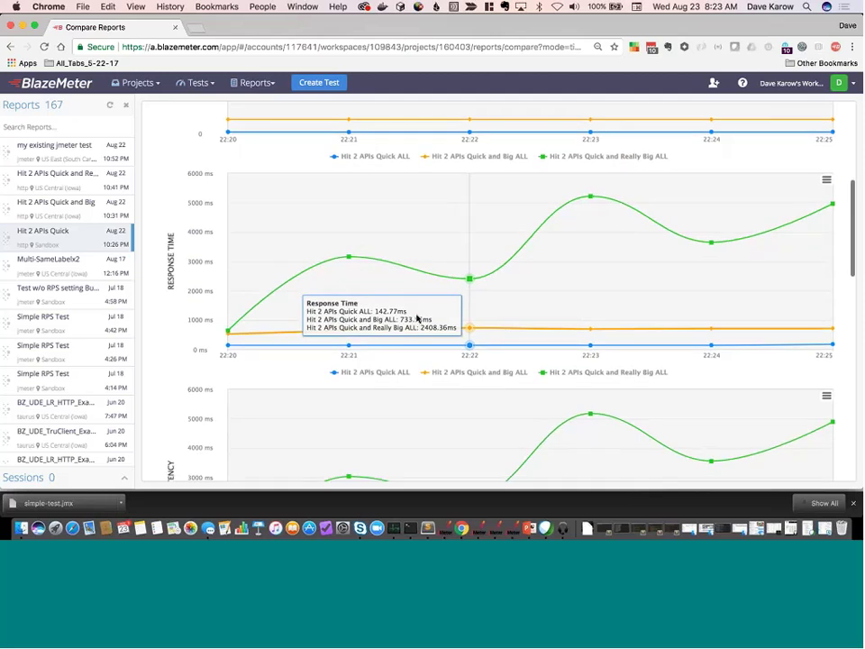
{"action": "scroll", "coordinate": [416, 318], "scroll_direction": "up", "scroll_amount": 6}
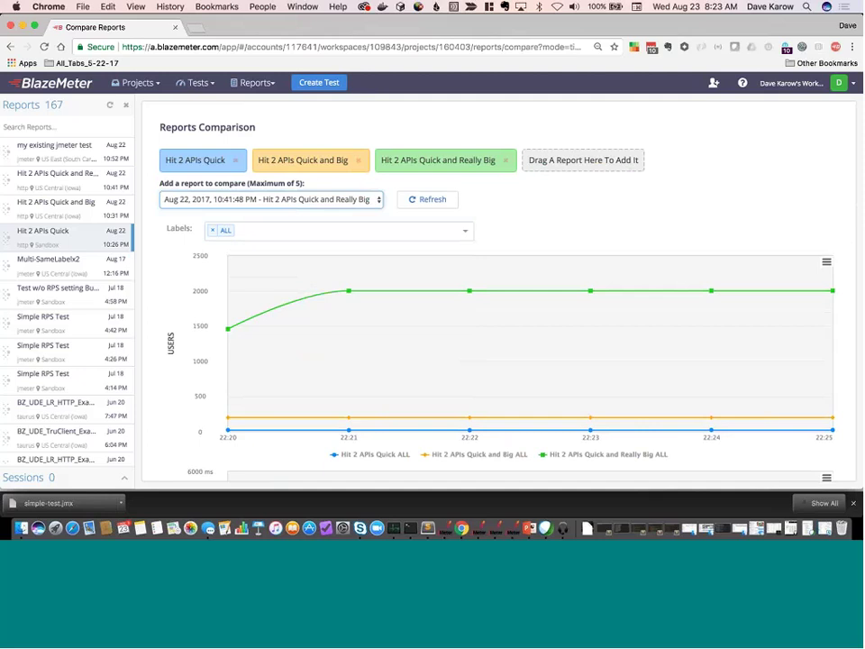
Review the Really Big run's Executive Summary: 500.8 hits/s, 3313 ms average, 4.30% errors.
{"action": "left_click", "coordinate": [54, 80]}
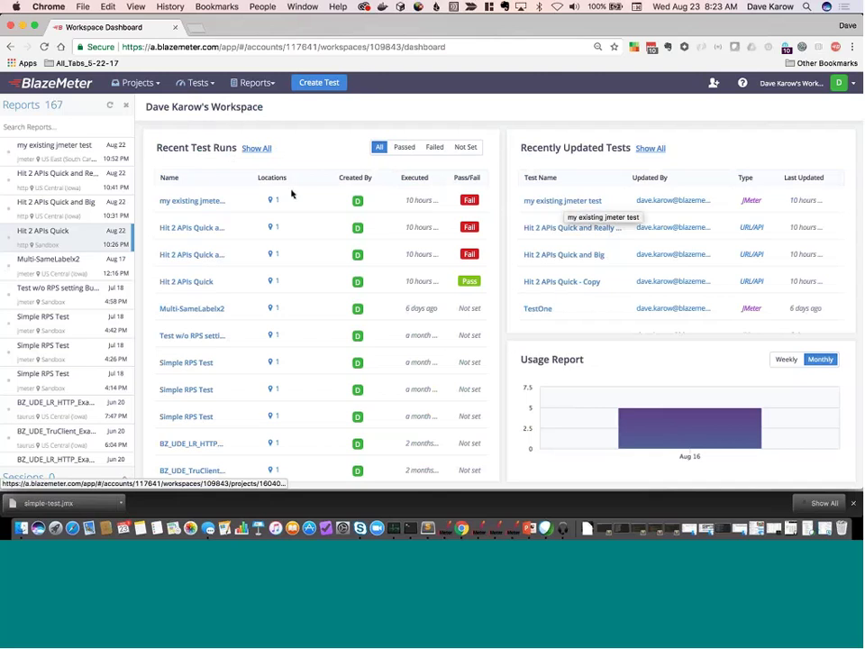
{"action": "left_click", "coordinate": [187, 228]}
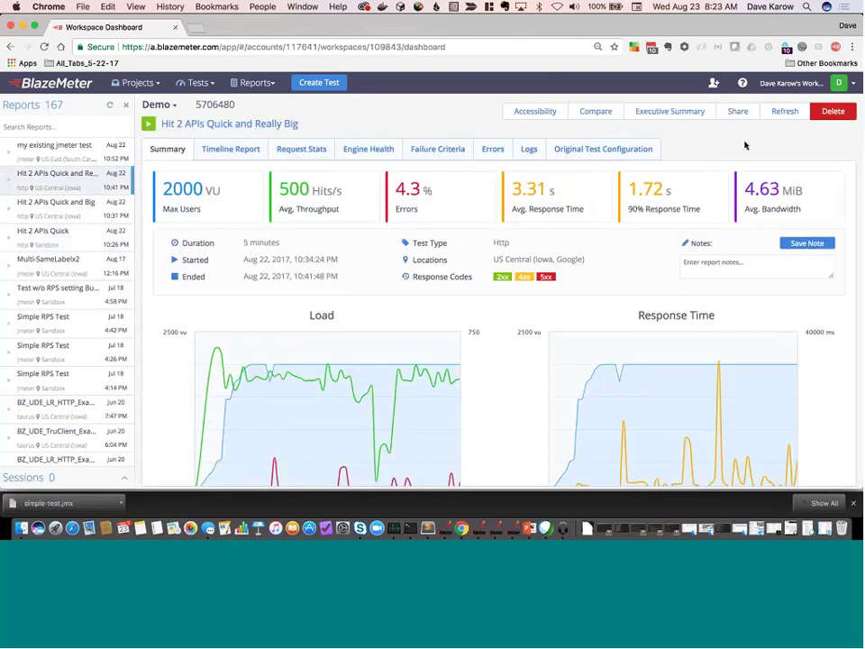
{"action": "left_click", "coordinate": [669, 114]}
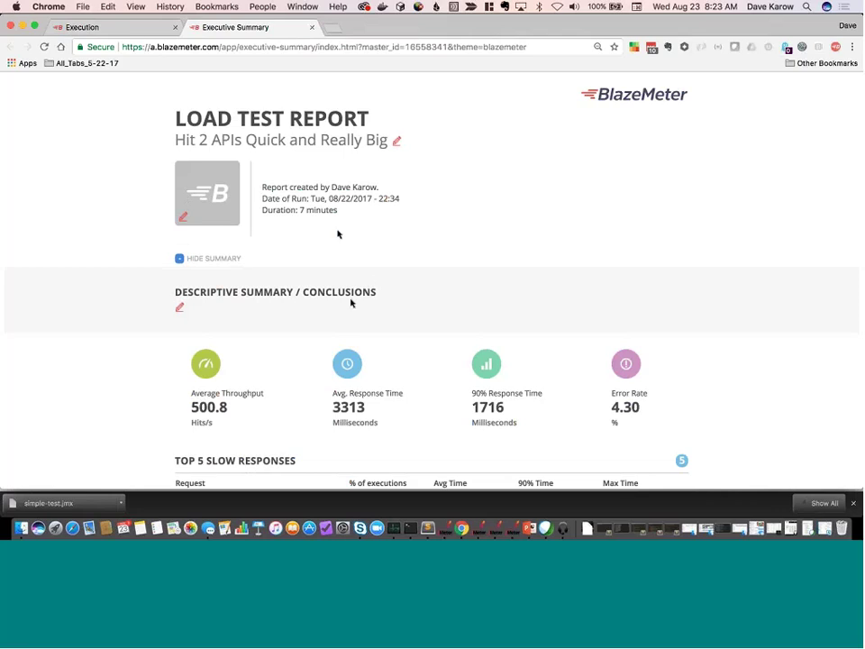
{"action": "scroll", "coordinate": [351, 303], "scroll_direction": "down", "scroll_amount": 5}
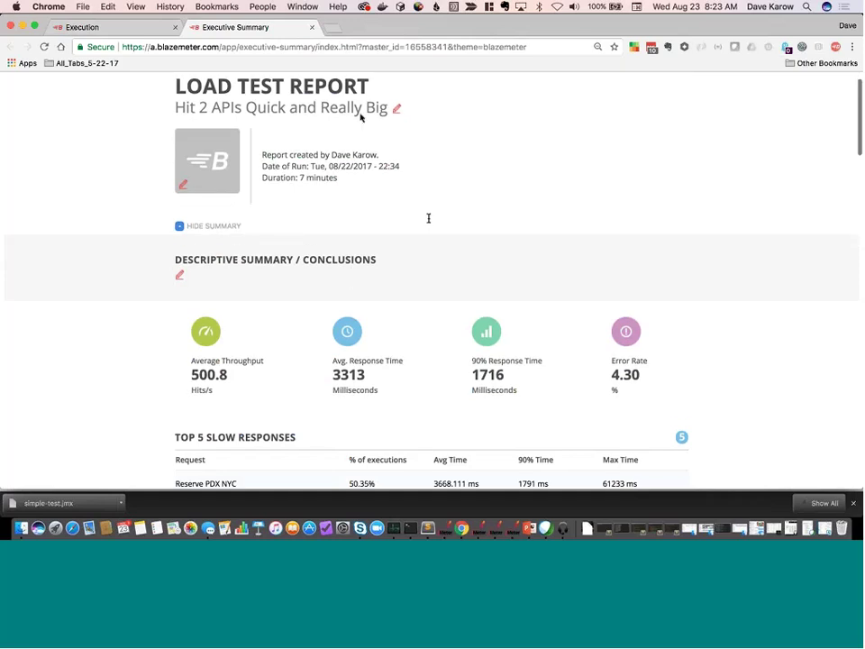
{"action": "scroll", "coordinate": [429, 221], "scroll_direction": "down", "scroll_amount": 8}
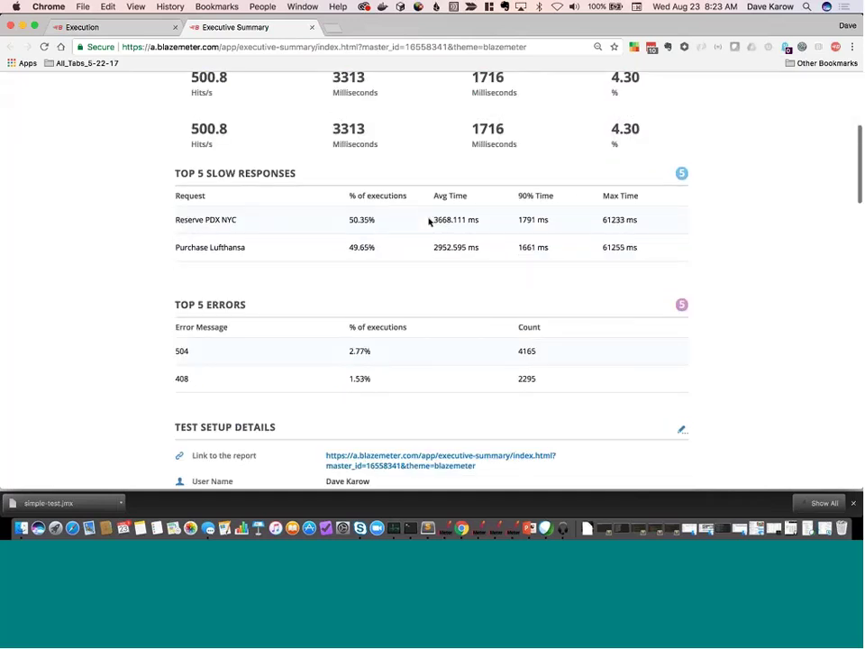
{"action": "scroll", "coordinate": [429, 222], "scroll_direction": "down", "scroll_amount": 8}
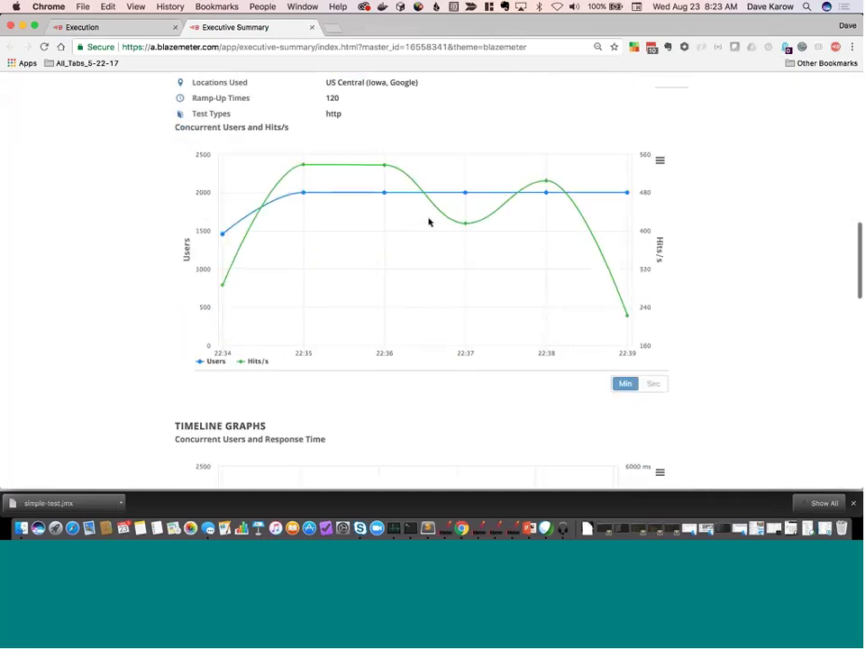
{"action": "scroll", "coordinate": [429, 222], "scroll_direction": "down", "scroll_amount": 3}
{"action": "scroll", "coordinate": [429, 221], "scroll_direction": "up", "scroll_amount": 15}
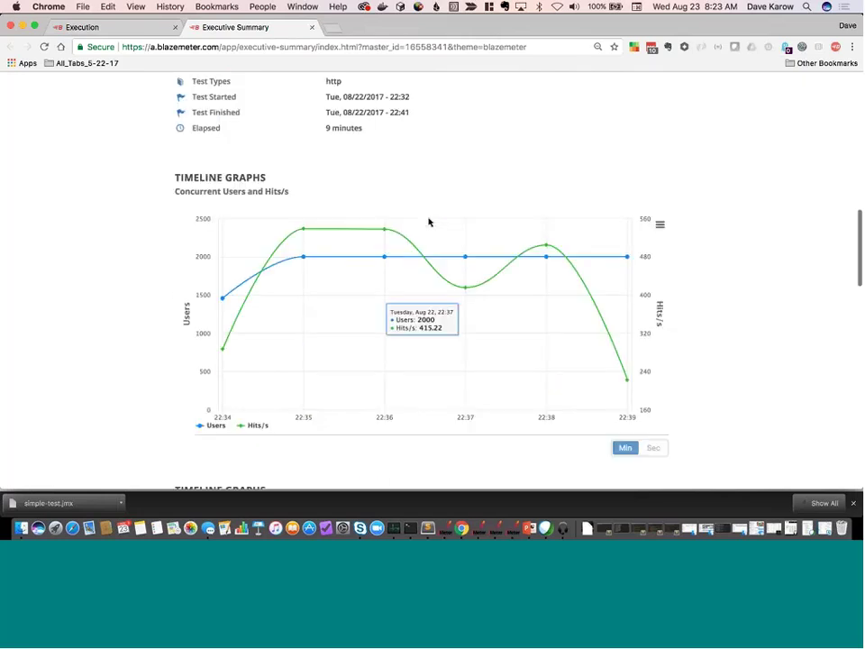
Turn on public sharing with a fresh link, then collapse the Reports sidebar.
{"action": "left_click", "coordinate": [137, 27]}
{"action": "left_click", "coordinate": [738, 112]}
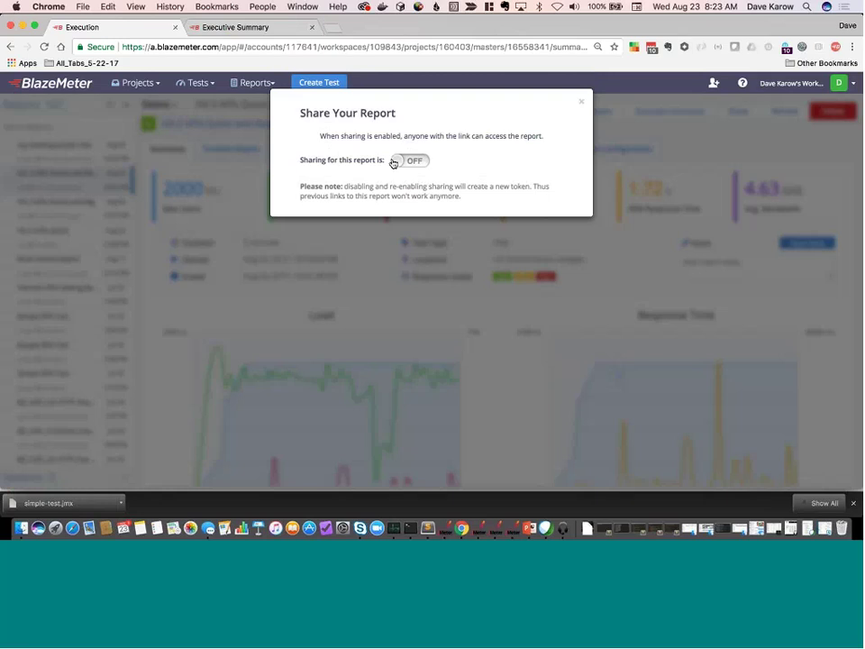
{"action": "left_click", "coordinate": [393, 162]}
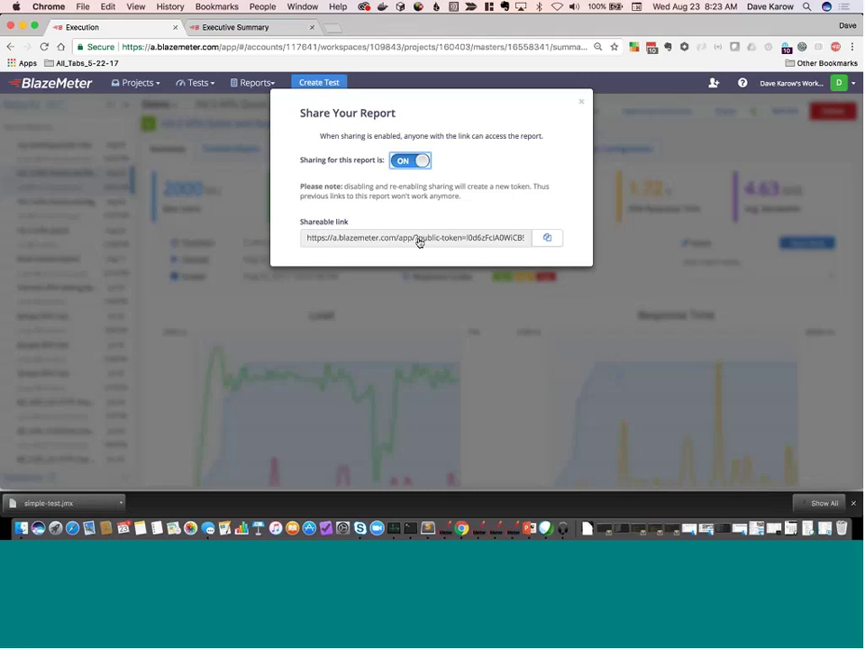
{"action": "left_click", "coordinate": [402, 162]}
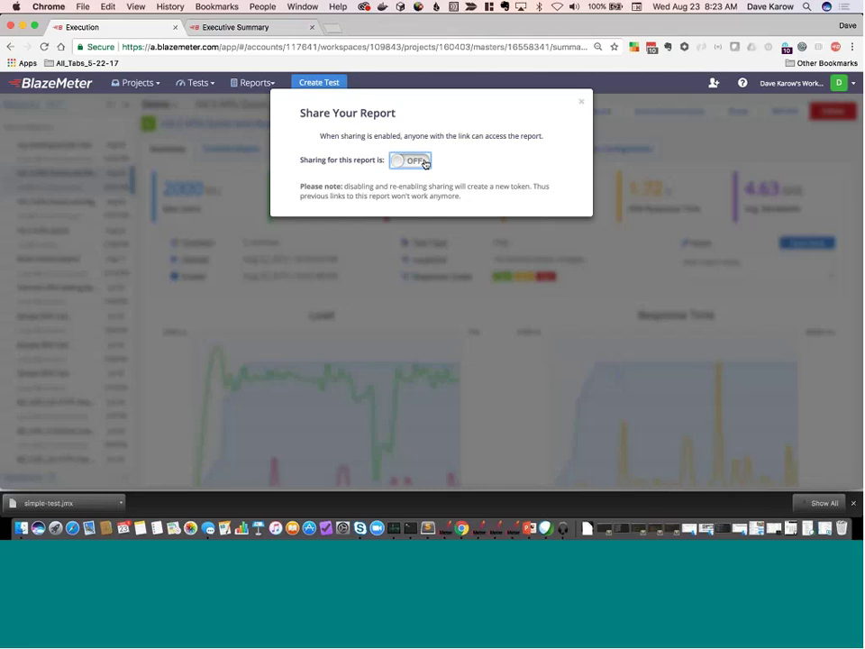
{"action": "left_click", "coordinate": [424, 162]}
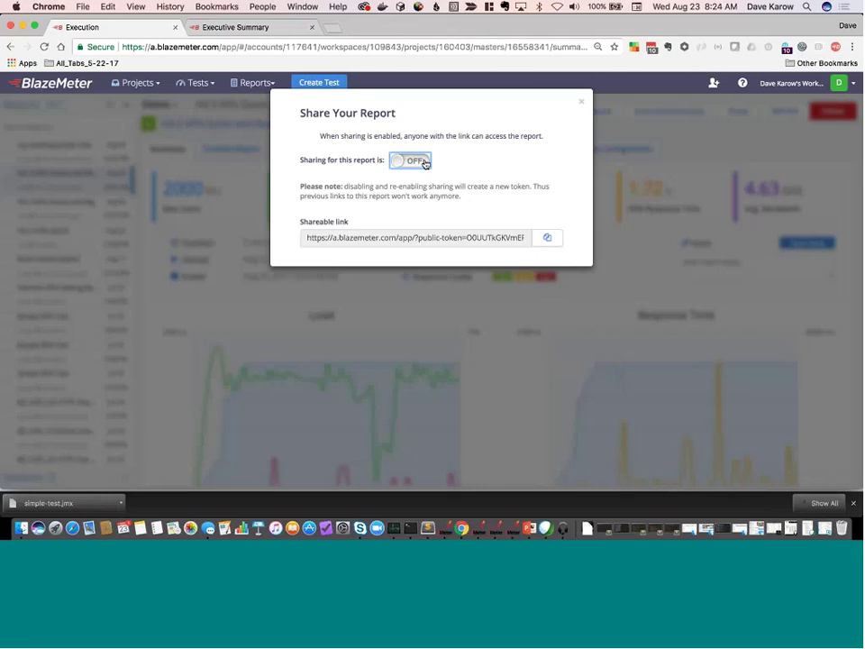
{"action": "left_click", "coordinate": [582, 103]}
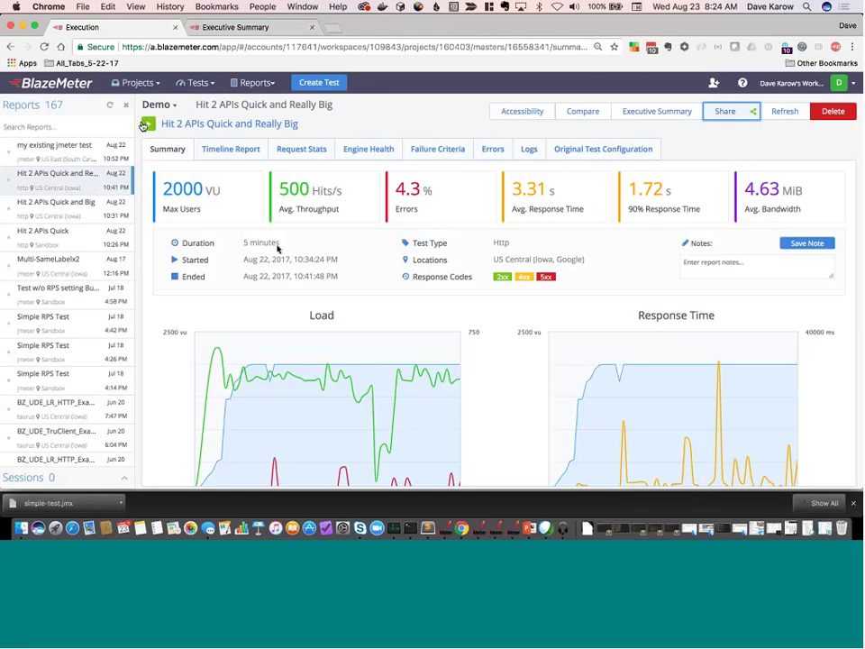
{"action": "left_click", "coordinate": [126, 105]}
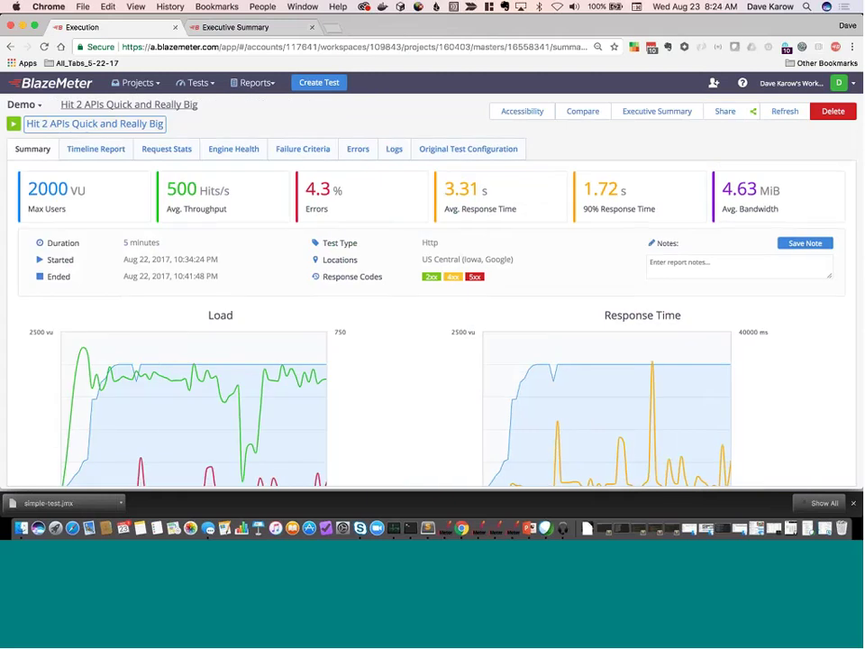
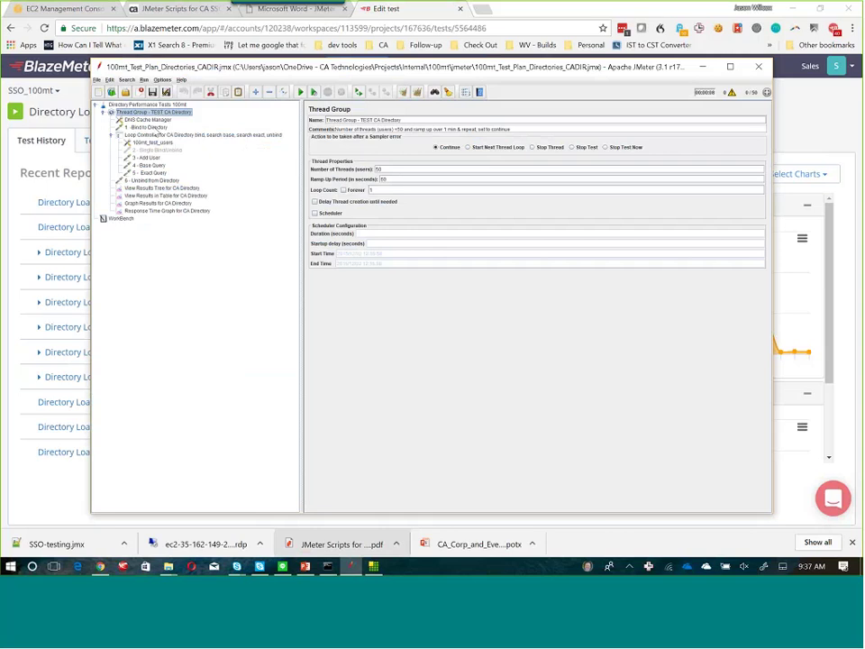
Step through Bind to Directory, 100mt_test_users, Add User and Base Query, ending on 5 - Exact Query's cn=${userid} search.
{"action": "left_click", "coordinate": [153, 127]}
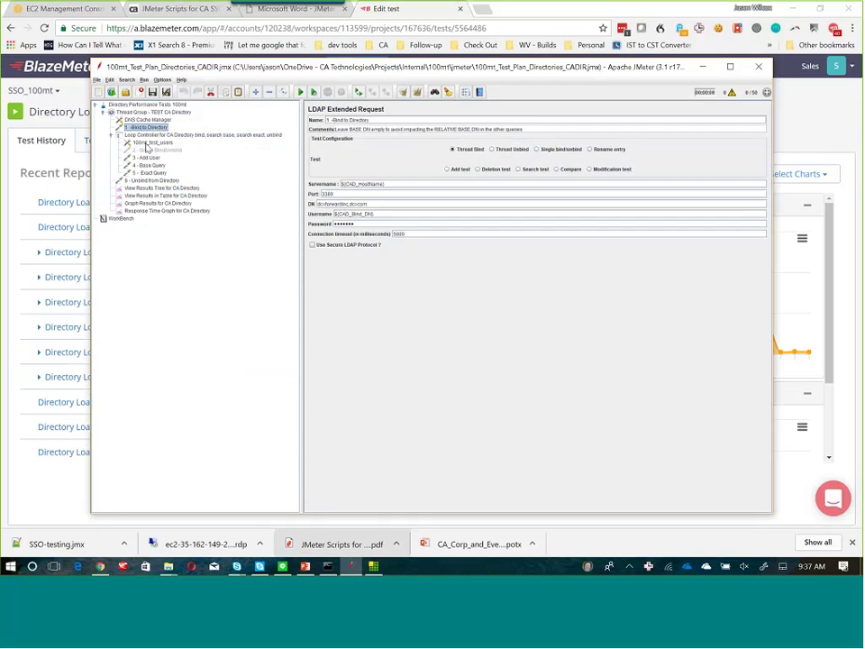
{"action": "left_click", "coordinate": [149, 143]}
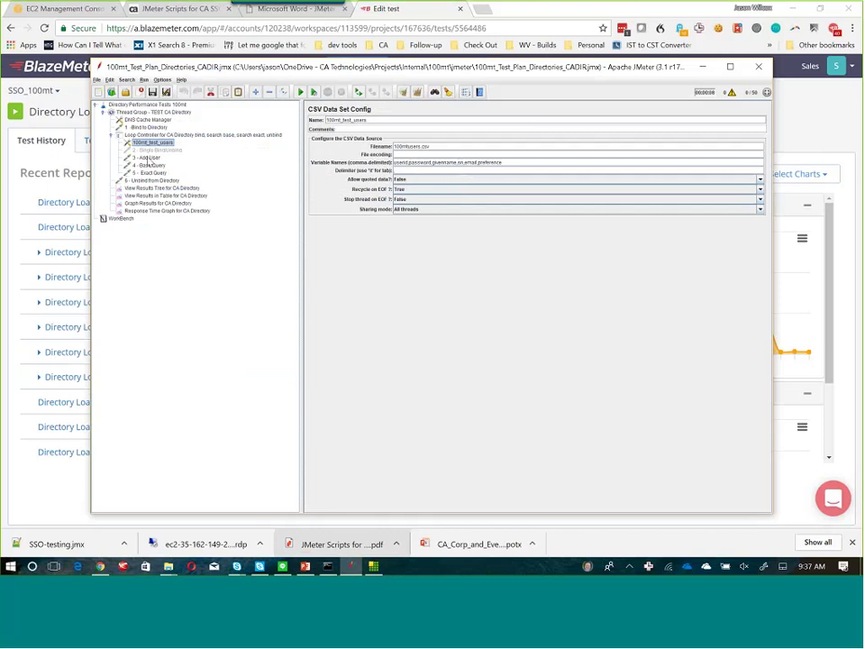
{"action": "left_click", "coordinate": [146, 158]}
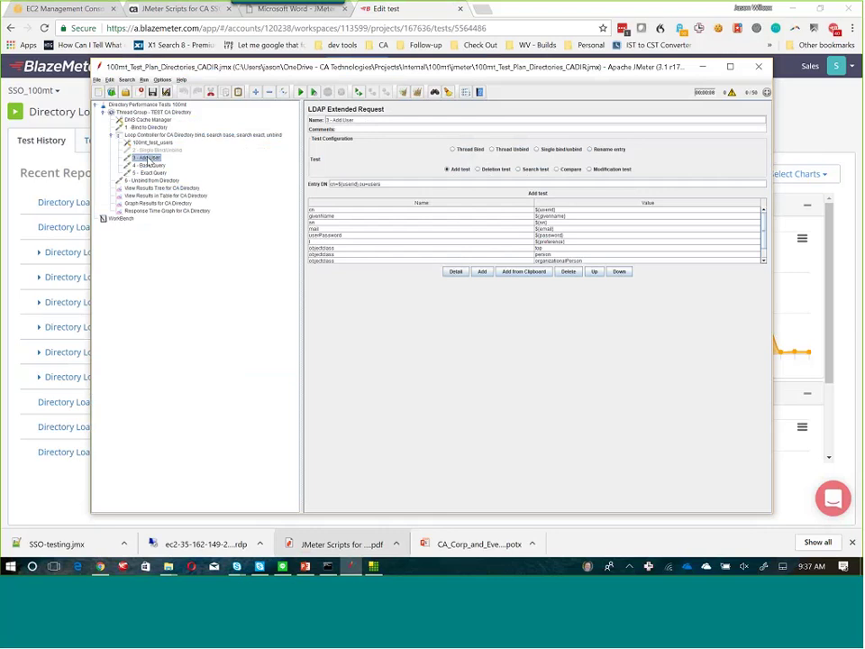
{"action": "left_click", "coordinate": [148, 166]}
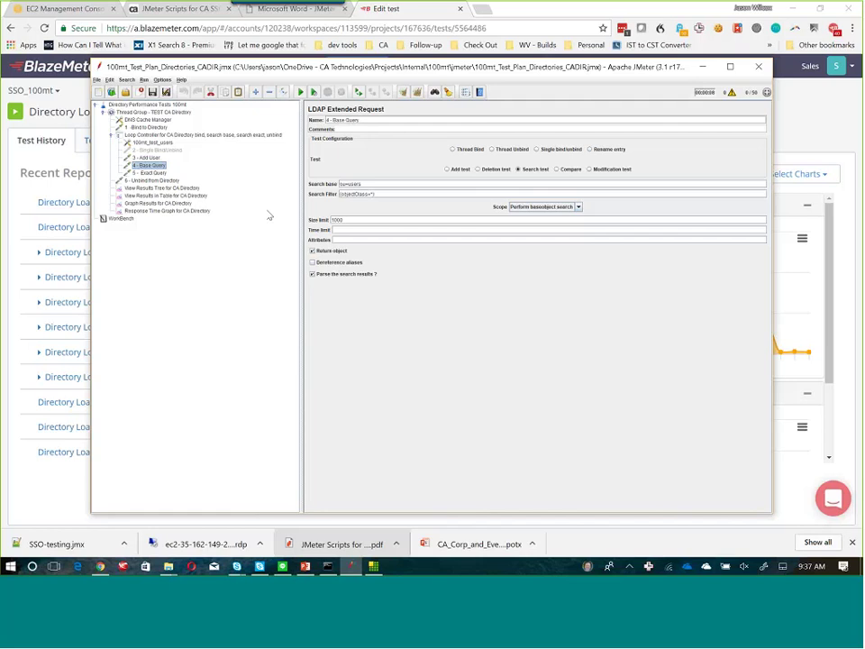
{"action": "key", "text": "Down"}
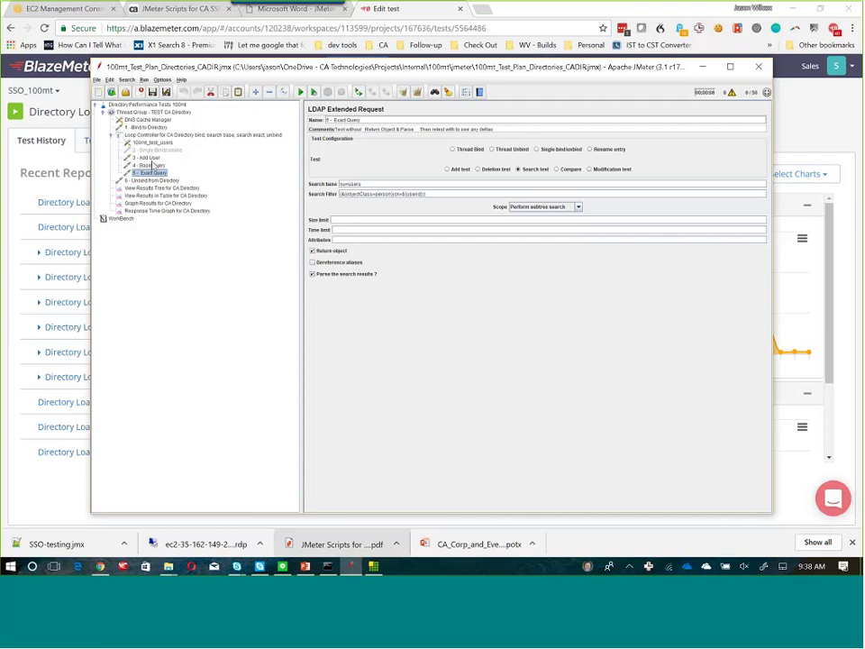
Inspect the ou=users entry in Softerra LDAP Administrator, then return to BlazeMeter's Directory Load Test history.
{"action": "left_click", "coordinate": [374, 567]}
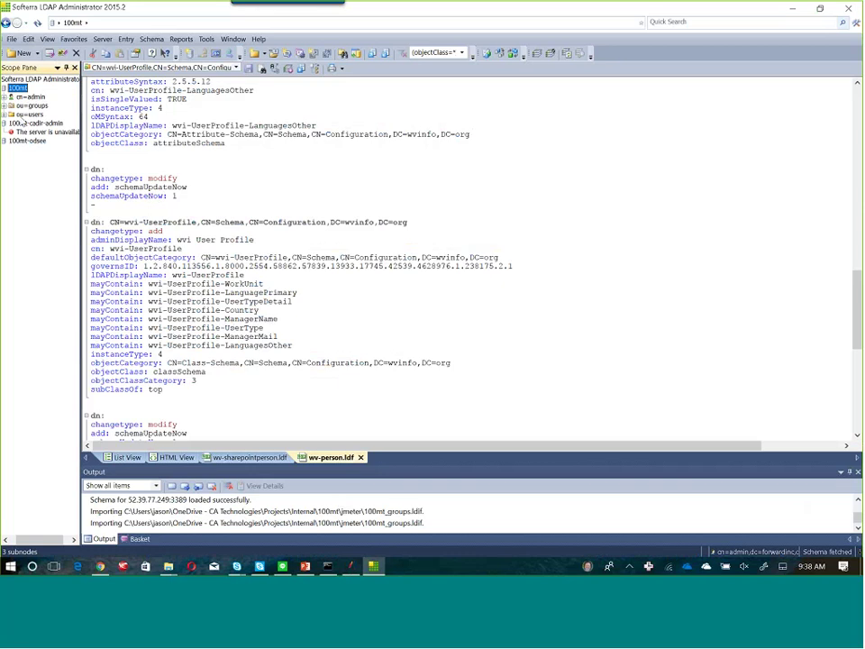
{"action": "left_click", "coordinate": [28, 114]}
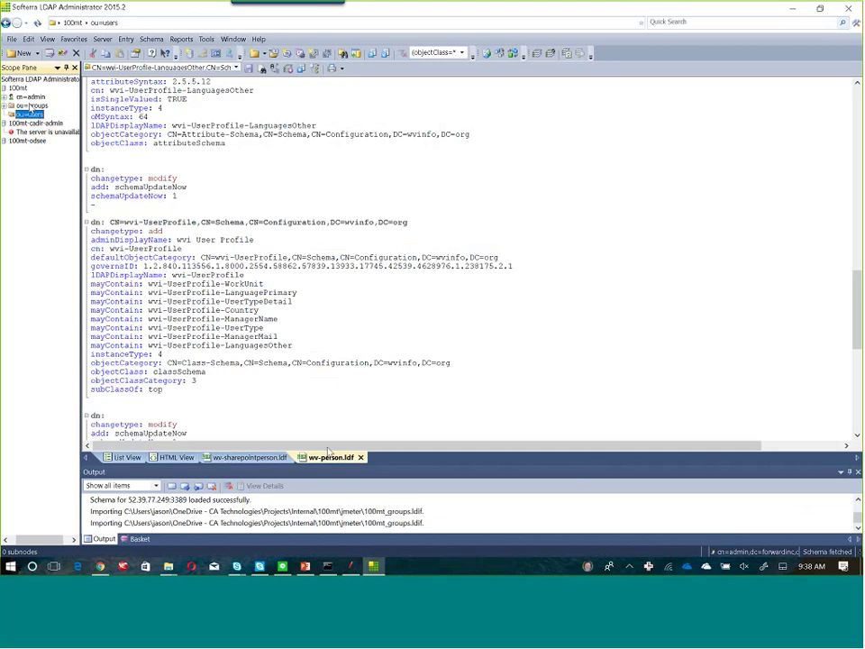
{"action": "left_click", "coordinate": [324, 460]}
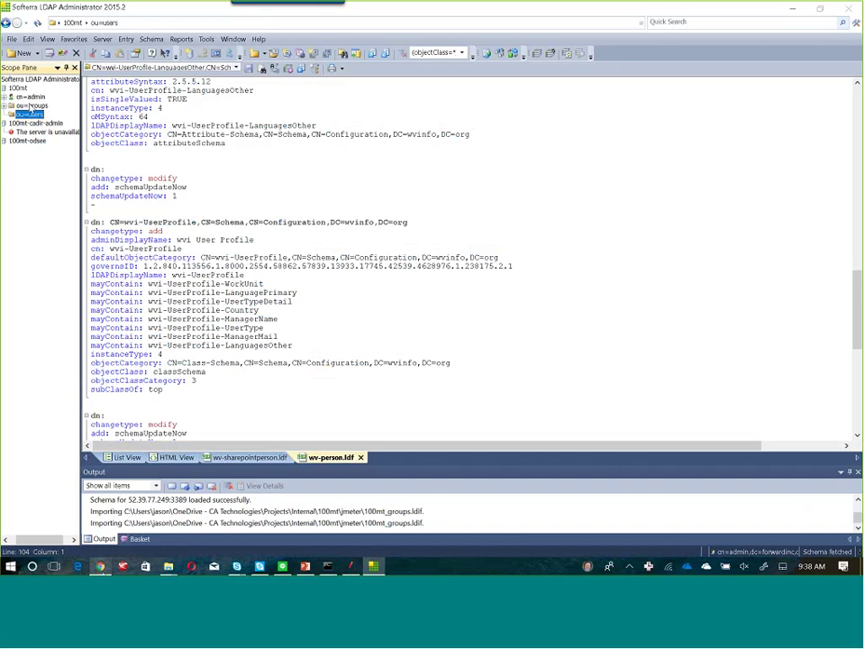
{"action": "key", "text": "alt+Tab"}
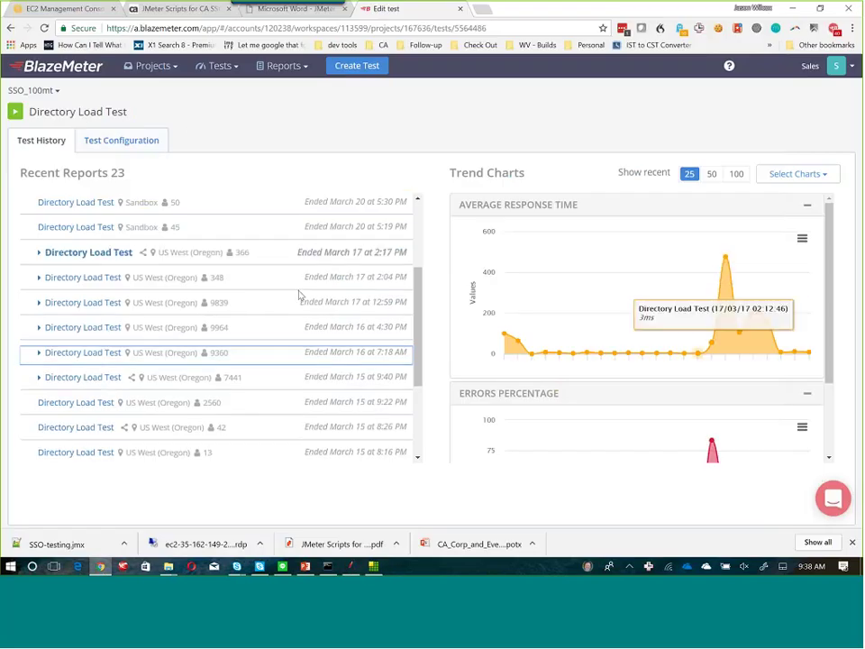
Look over the Directory Load Test configuration and bring up its 50-engine, 10000-thread Launch Test dialog.
{"action": "left_click", "coordinate": [121, 144]}
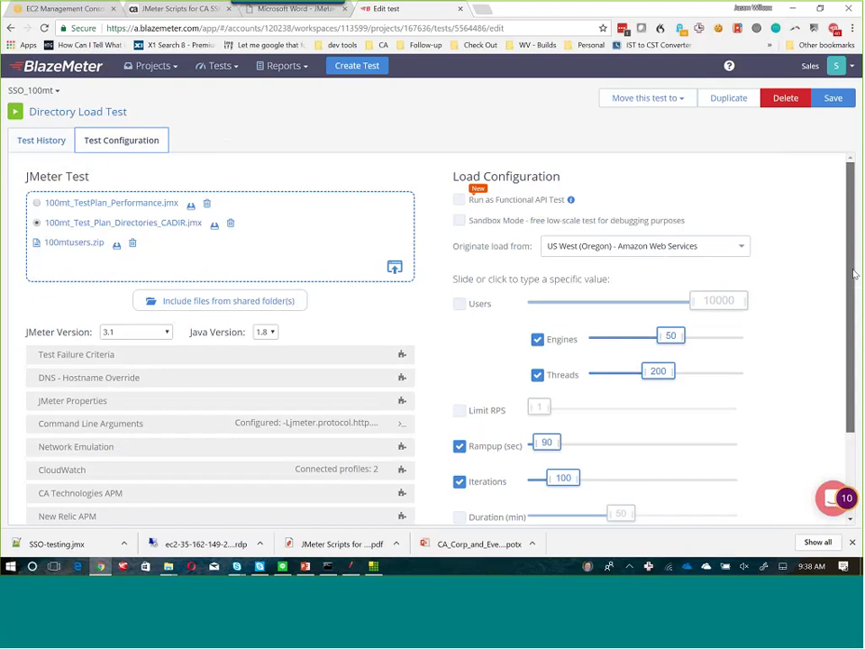
{"action": "scroll", "coordinate": [533, 354], "scroll_direction": "down", "scroll_amount": 1}
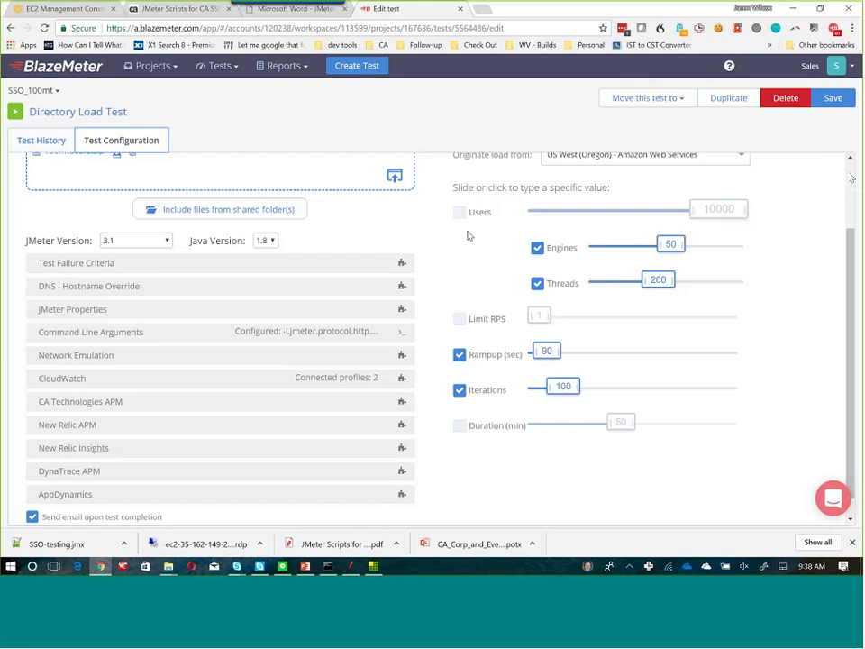
{"action": "scroll", "coordinate": [258, 217], "scroll_direction": "up", "scroll_amount": 2}
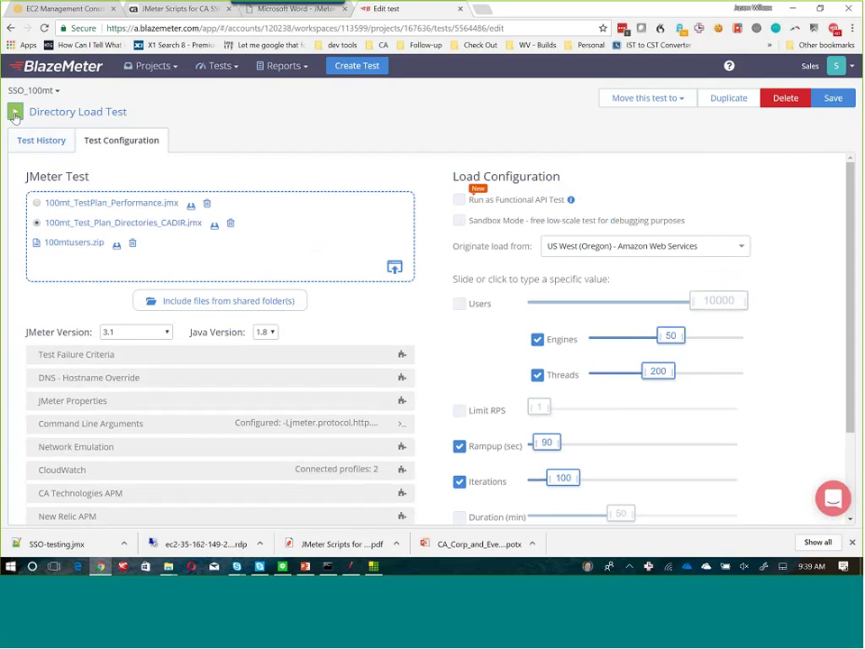
{"action": "left_click", "coordinate": [14, 113]}
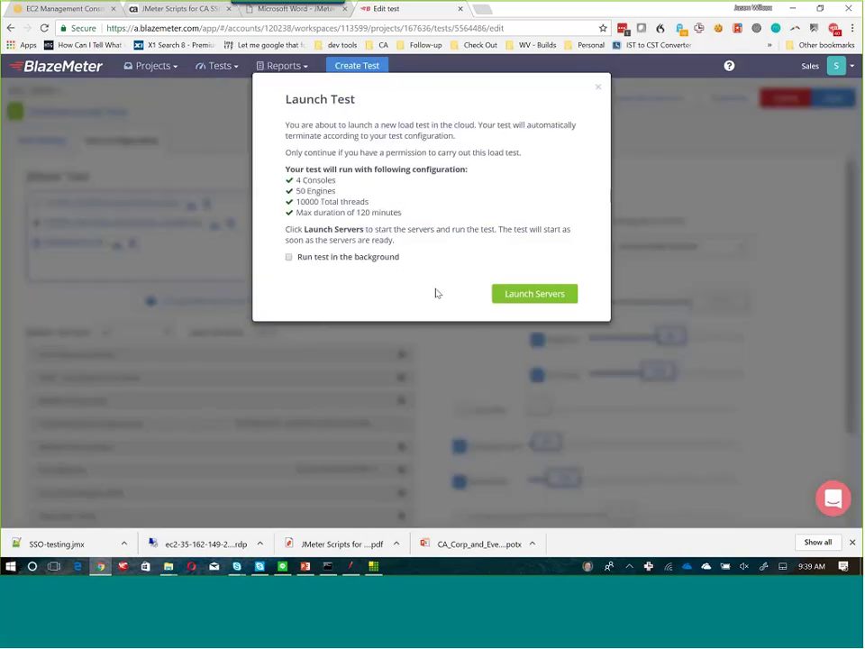
Launch the servers so the four US West (Oregon) test servers begin booting.
{"action": "left_click", "coordinate": [548, 297]}
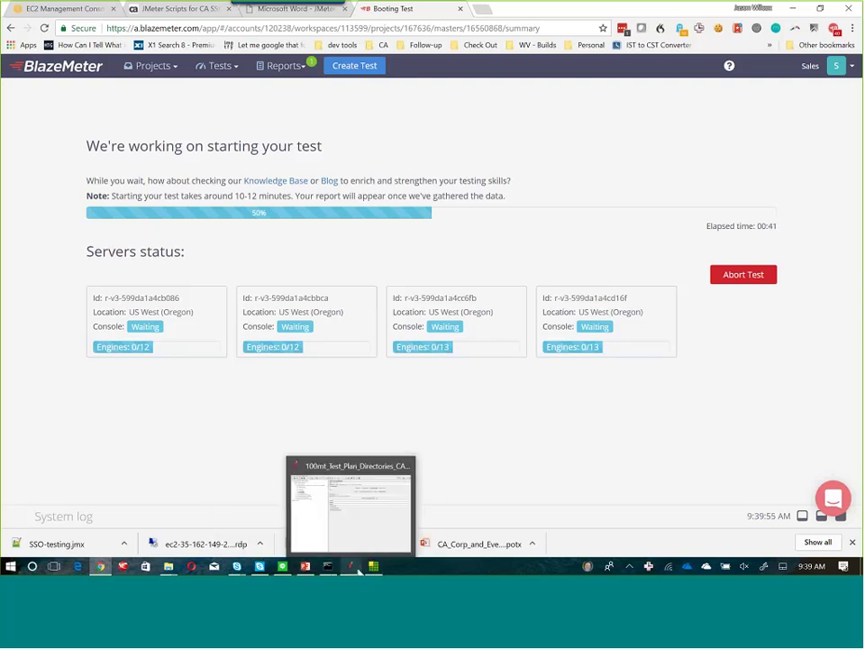
Open 100mt_TestPlan_Performance.jmx from JMeter's recent files.
{"action": "left_click", "coordinate": [279, 505]}
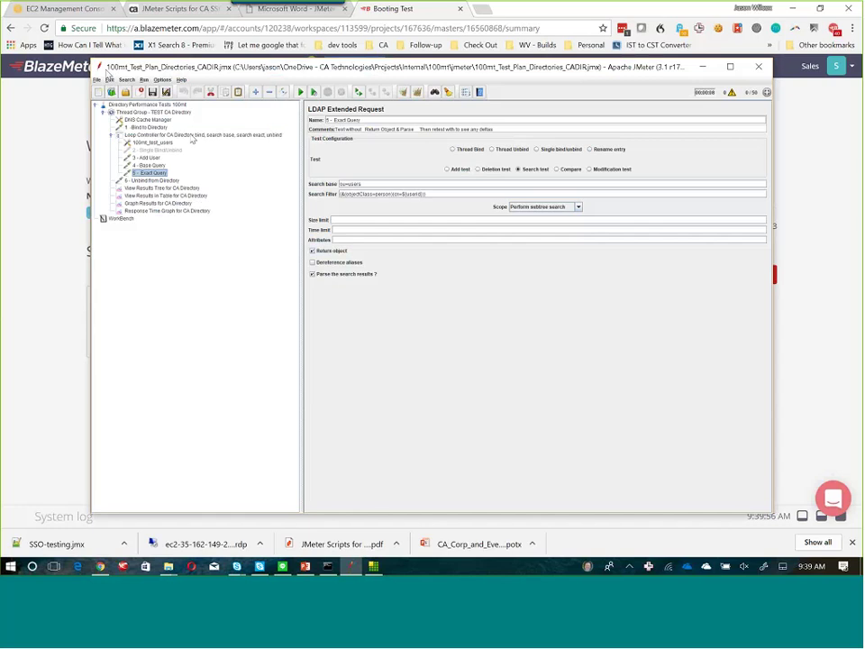
{"action": "left_click", "coordinate": [97, 80]}
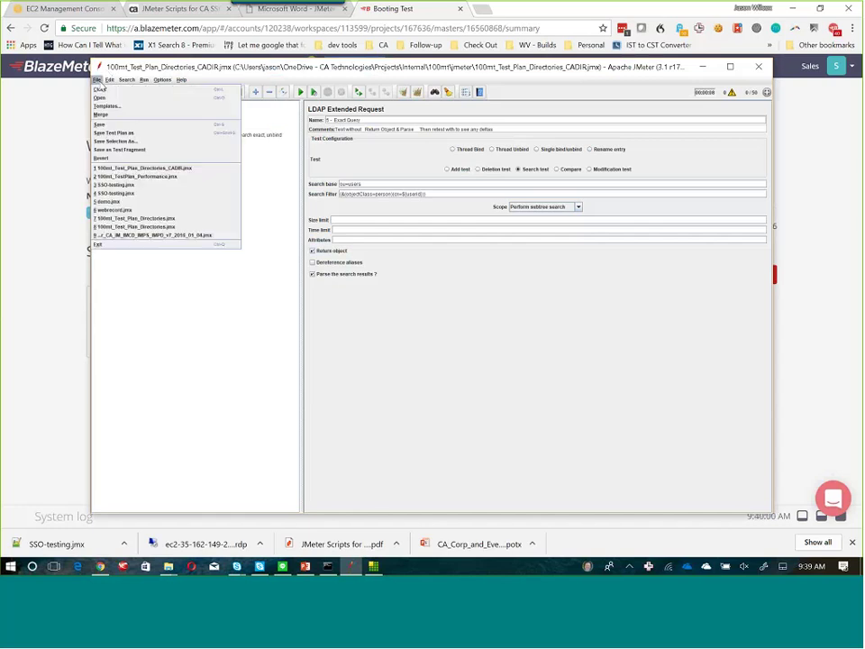
{"action": "left_click", "coordinate": [151, 176]}
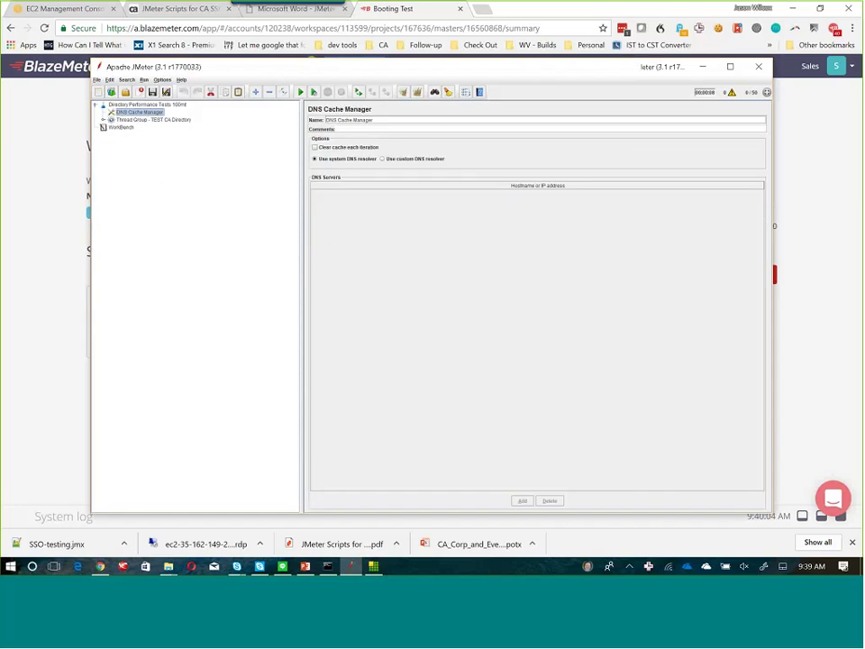
Expand the TEST CA Directory thread group and view its 1 - Bind to Directory request.
{"action": "left_click", "coordinate": [104, 120]}
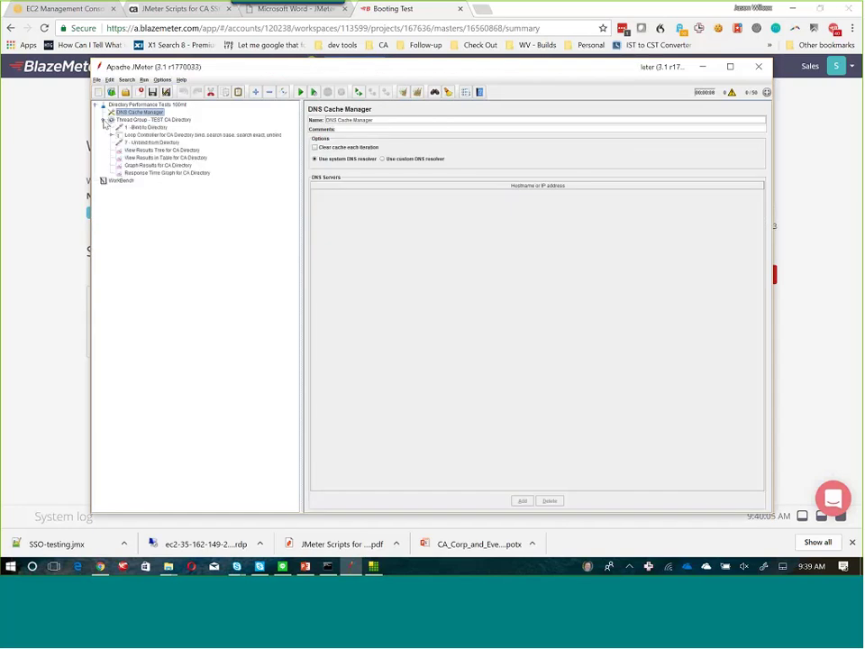
{"action": "left_click", "coordinate": [144, 127]}
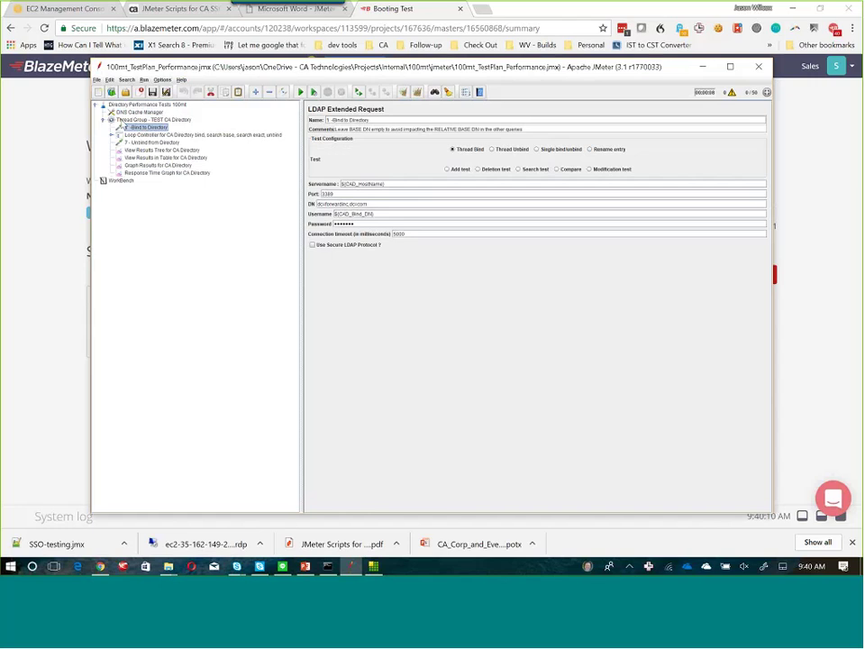
{"action": "left_click", "coordinate": [132, 120]}
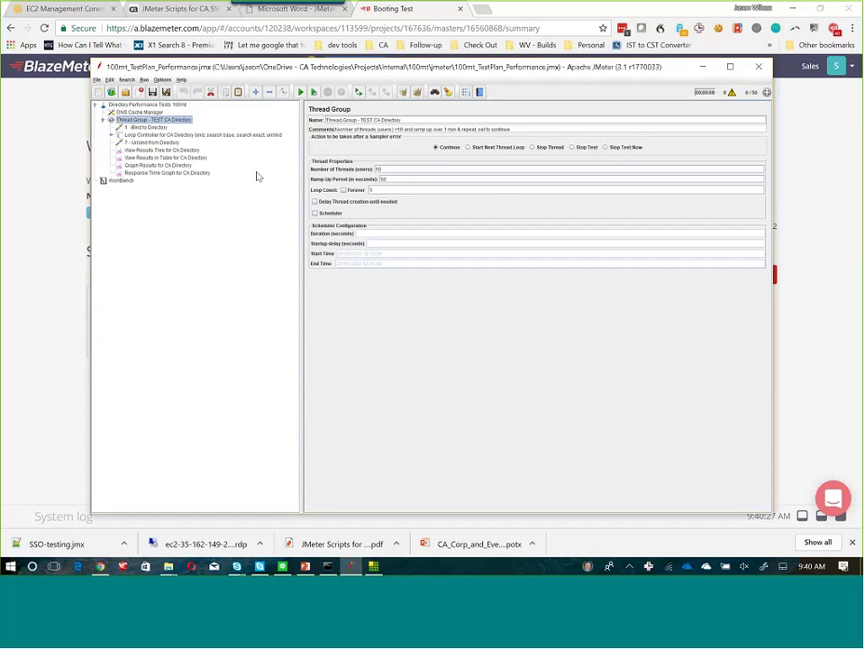
{"action": "left_click_drag", "start_coordinate": [484, 65], "coordinate": [462, 68]}
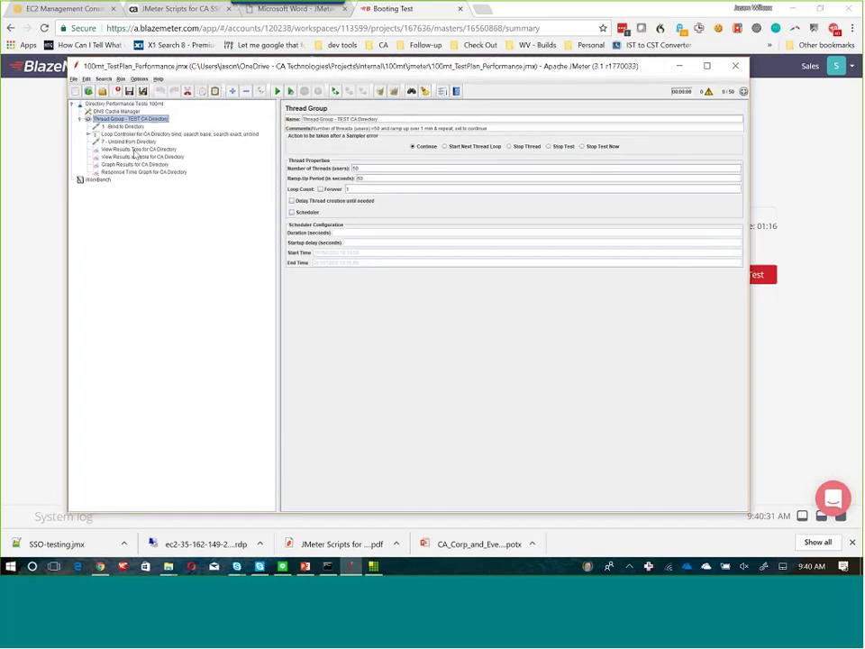
{"action": "left_click", "coordinate": [119, 127]}
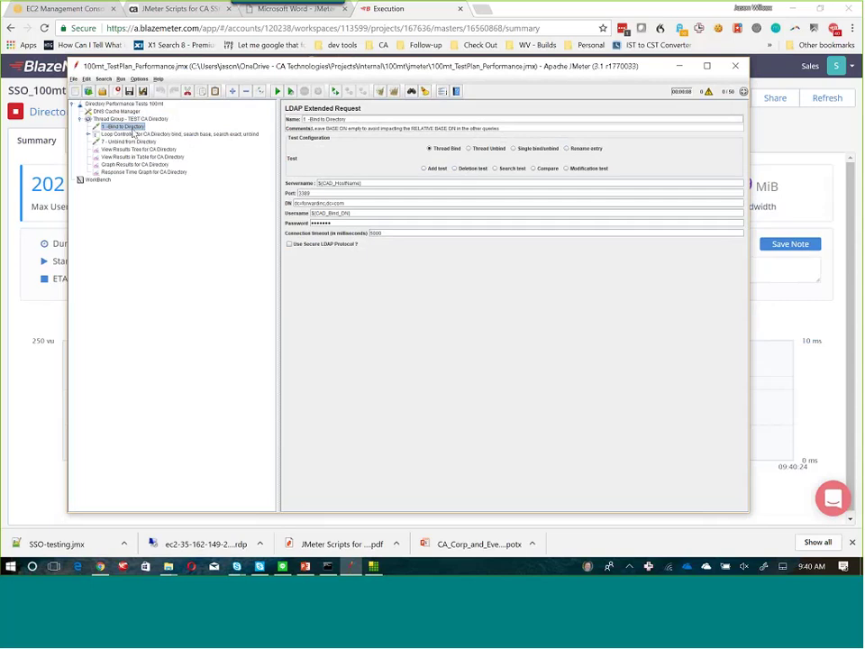
{"action": "left_click", "coordinate": [115, 119]}
{"action": "right_click", "coordinate": [113, 123]}
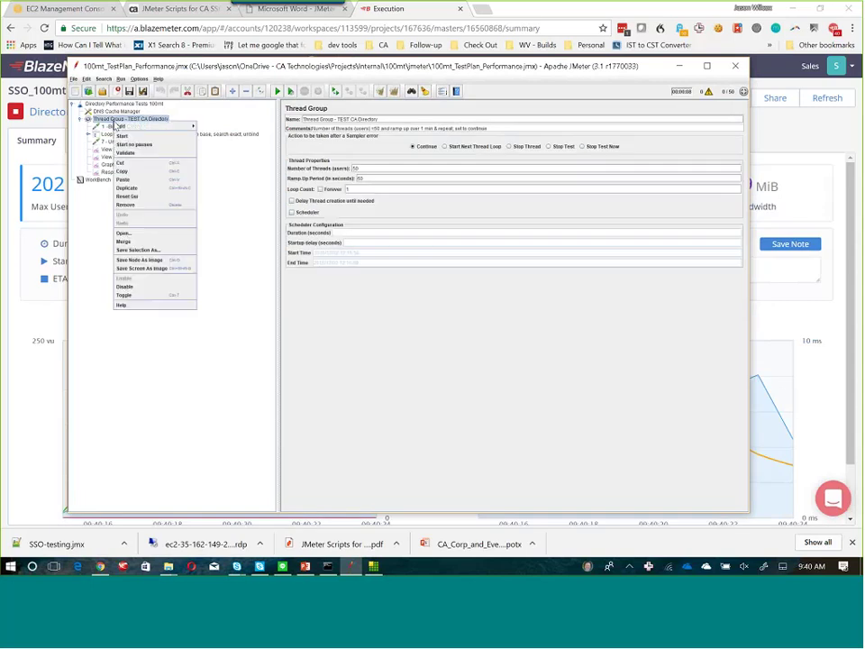
{"action": "mouse_move", "coordinate": [165, 129]}
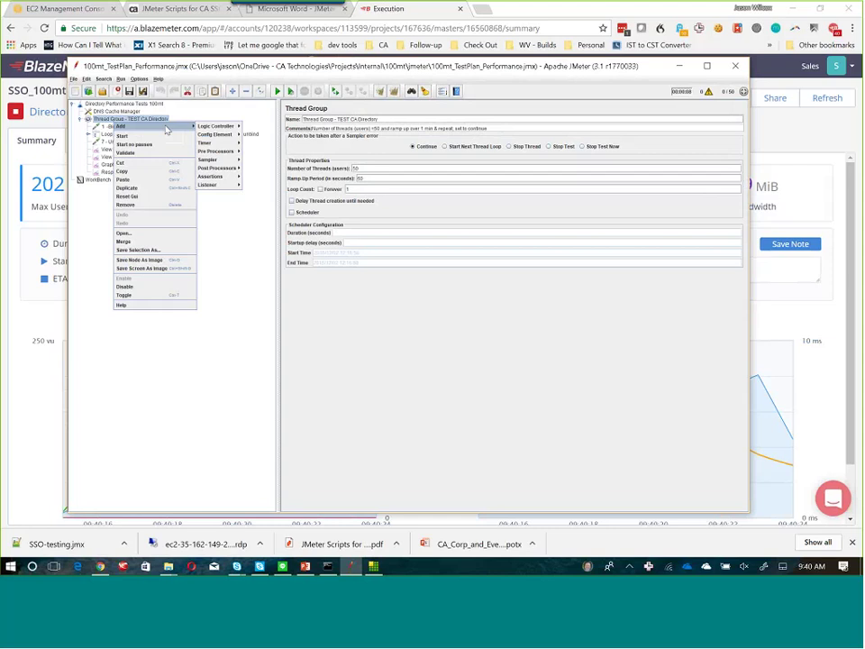
{"action": "mouse_move", "coordinate": [217, 129]}
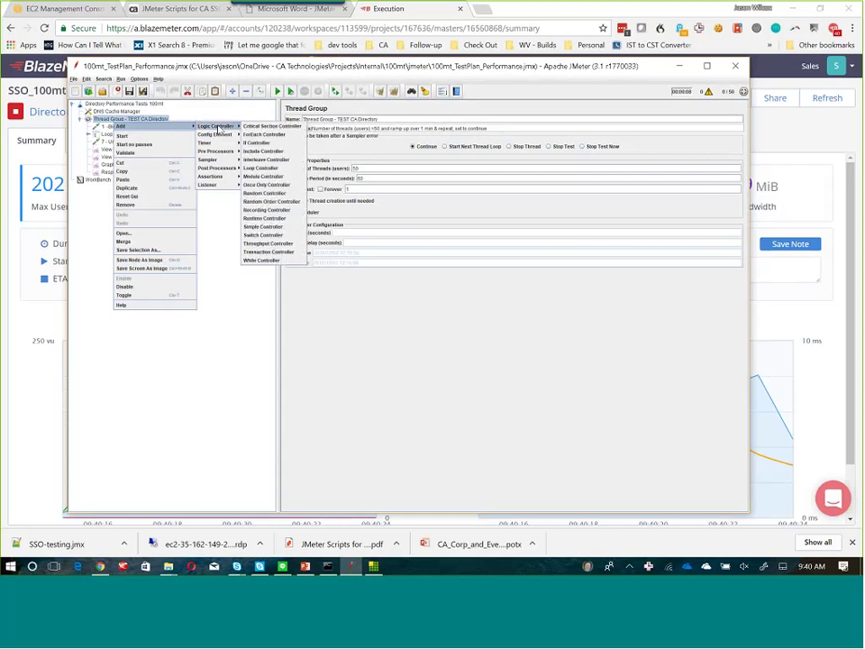
{"action": "mouse_move", "coordinate": [223, 152]}
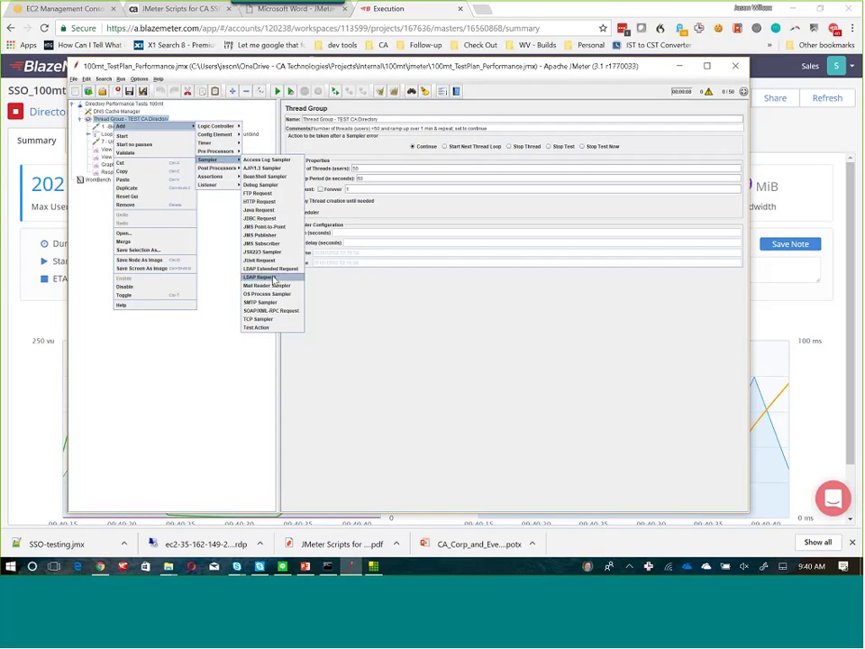
{"action": "left_click", "coordinate": [138, 328]}
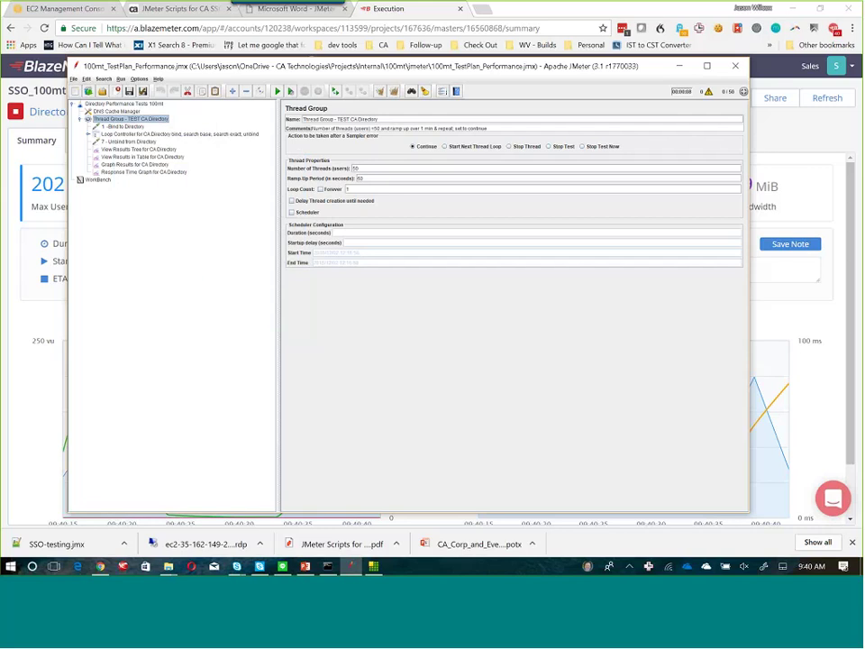
{"action": "left_click", "coordinate": [123, 127]}
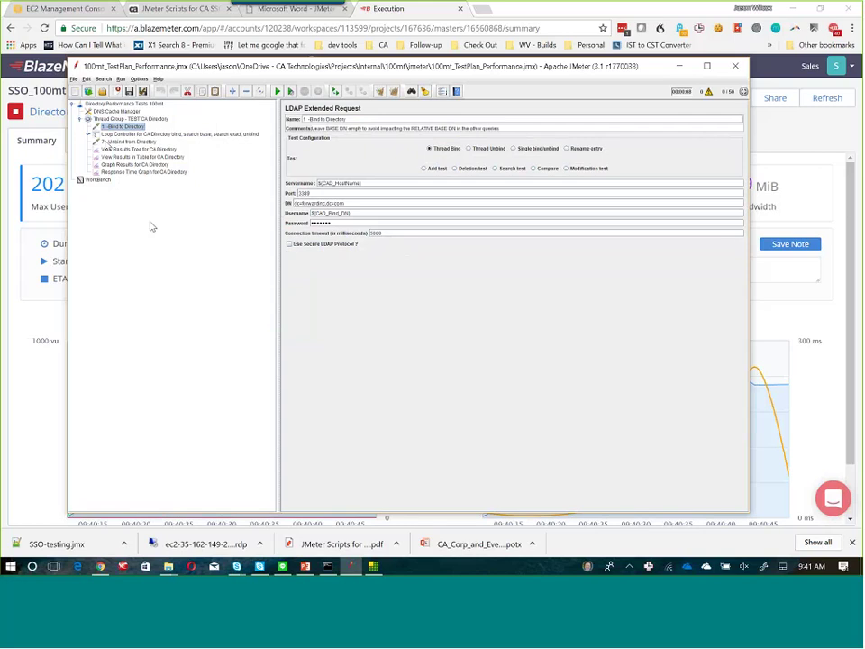
{"action": "left_click", "coordinate": [126, 135]}
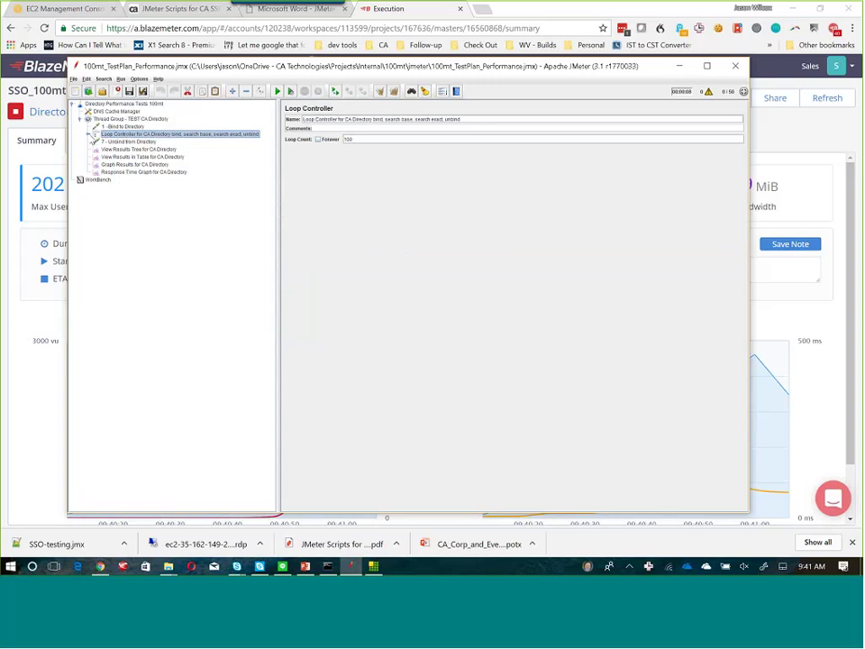
{"action": "left_click", "coordinate": [87, 134]}
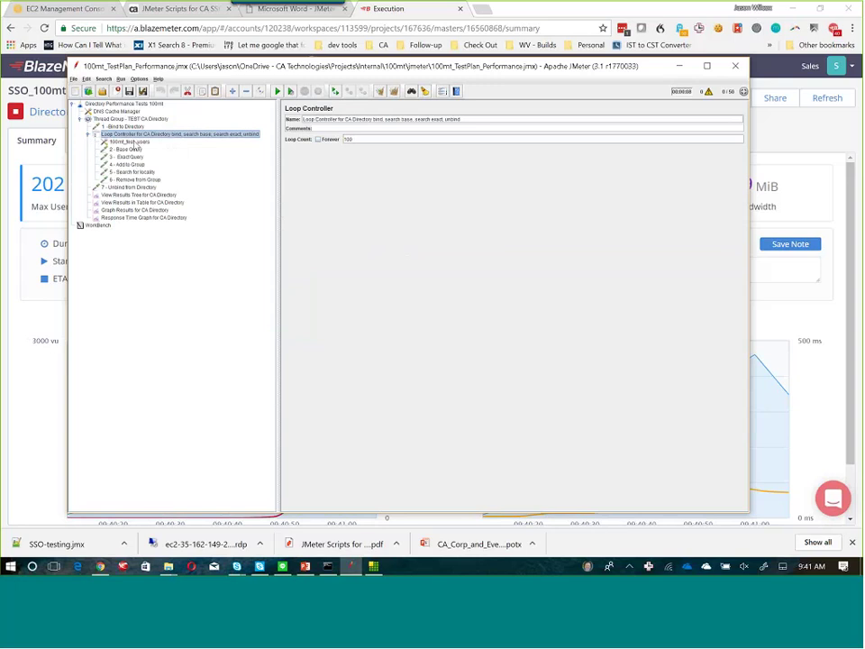
{"action": "left_click", "coordinate": [130, 142]}
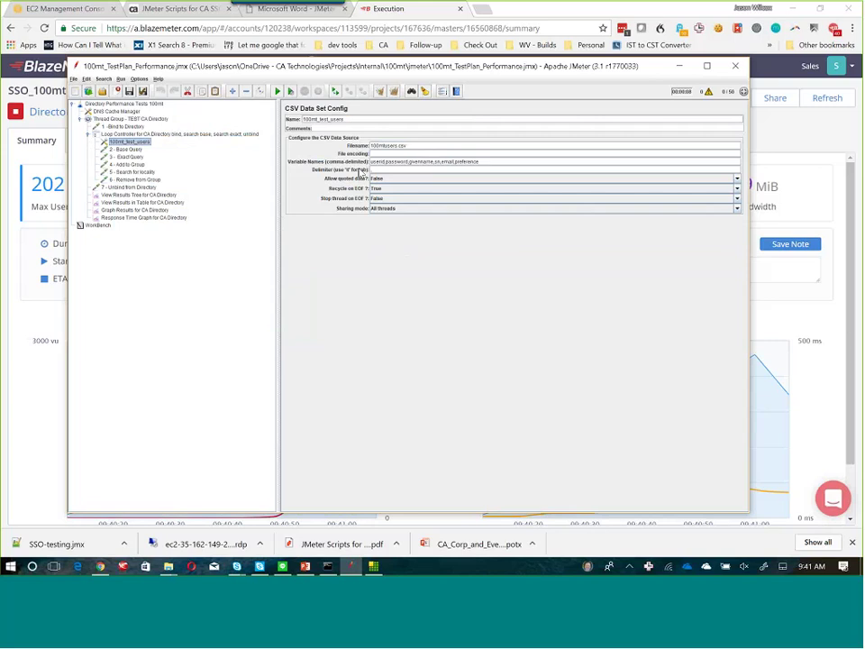
{"action": "left_click", "coordinate": [126, 149]}
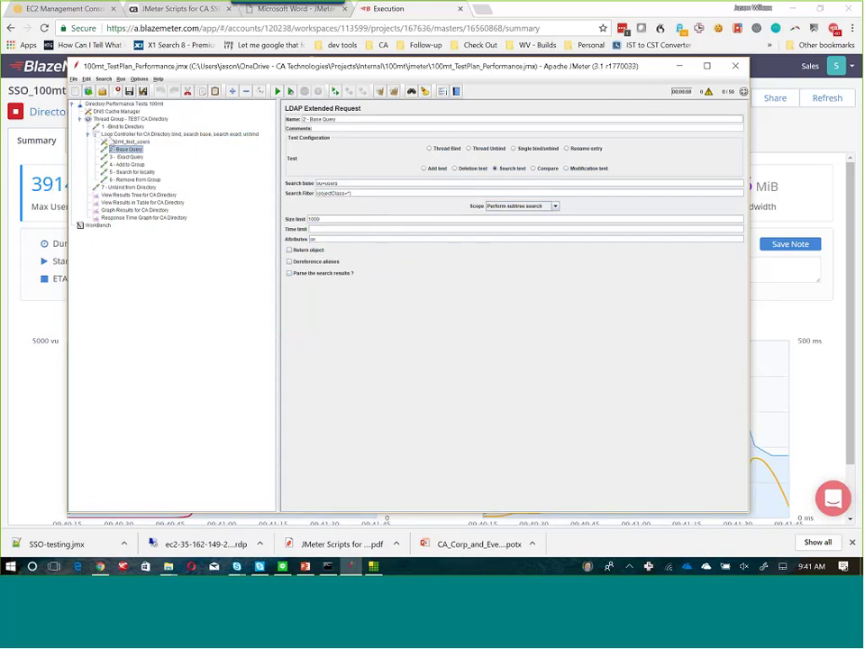
{"action": "key", "text": "Down"}
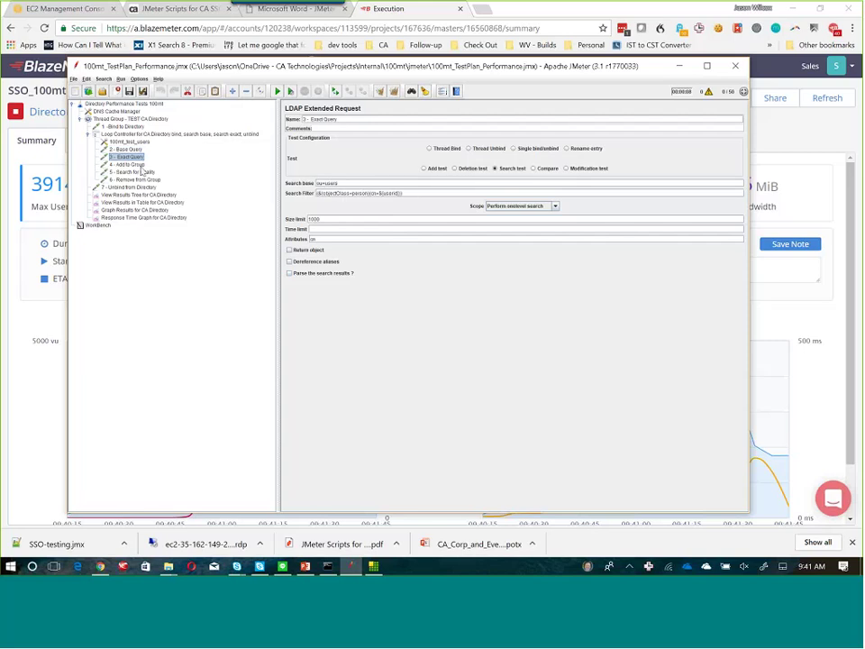
{"action": "key", "text": "Down"}
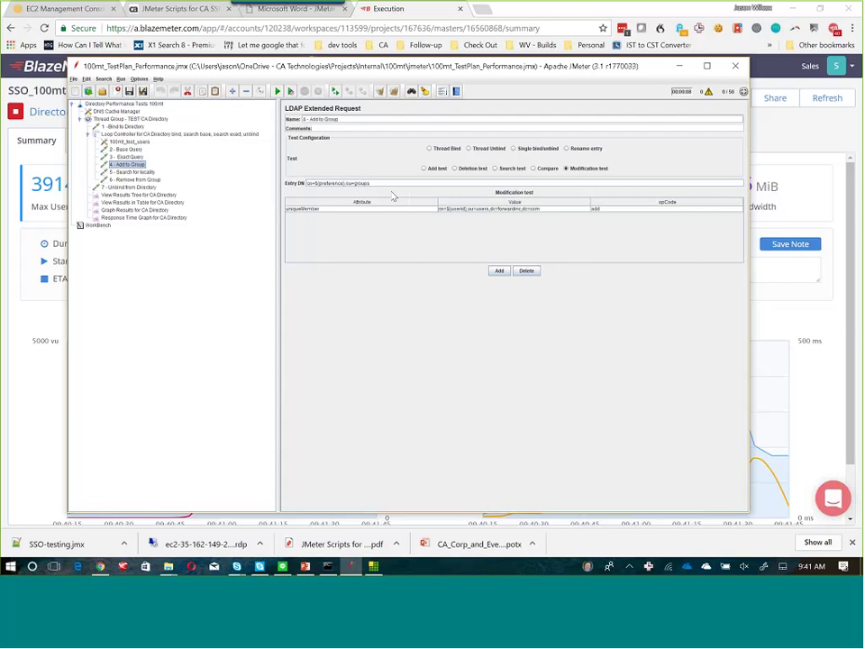
{"action": "left_click", "coordinate": [136, 172]}
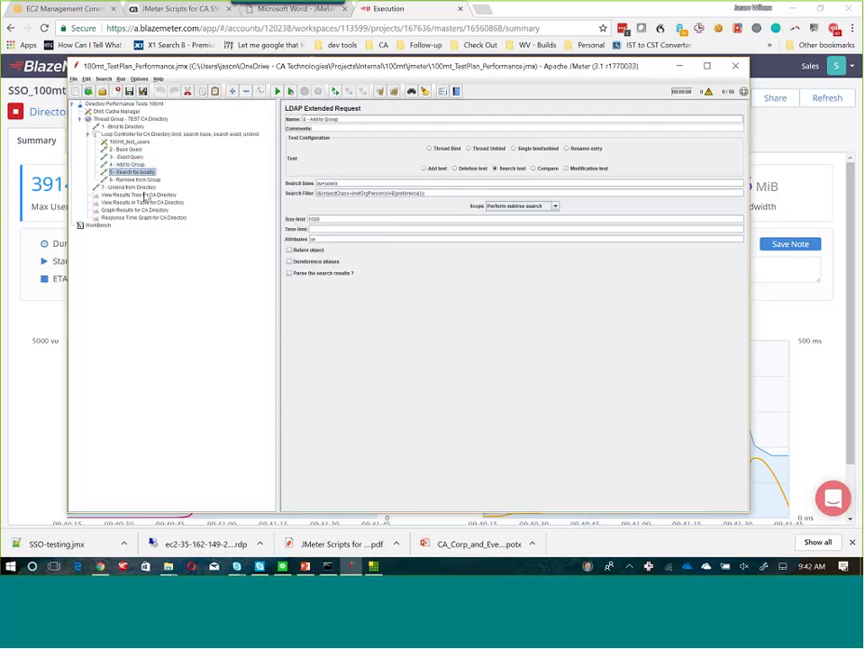
{"action": "left_click", "coordinate": [126, 179]}
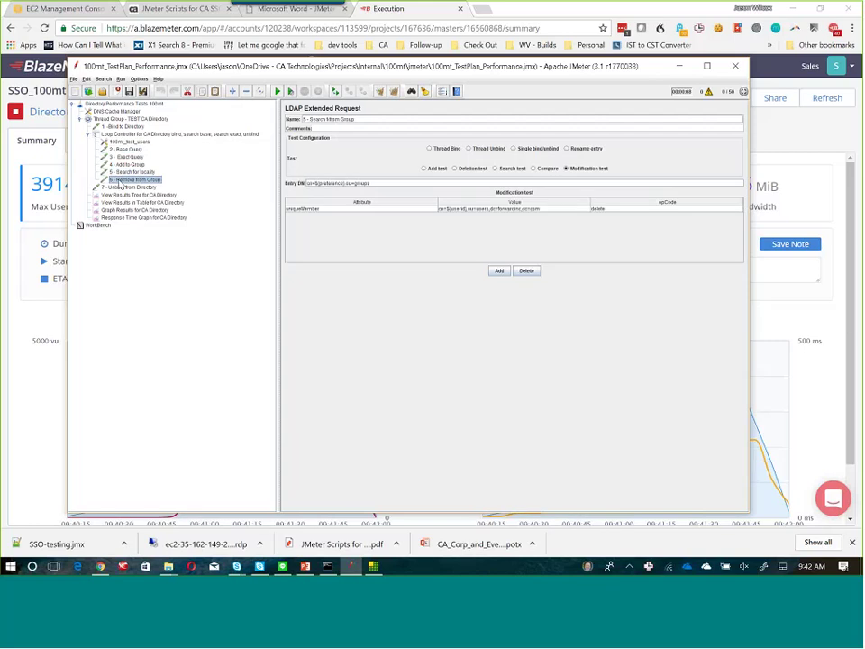
{"action": "left_click", "coordinate": [132, 187]}
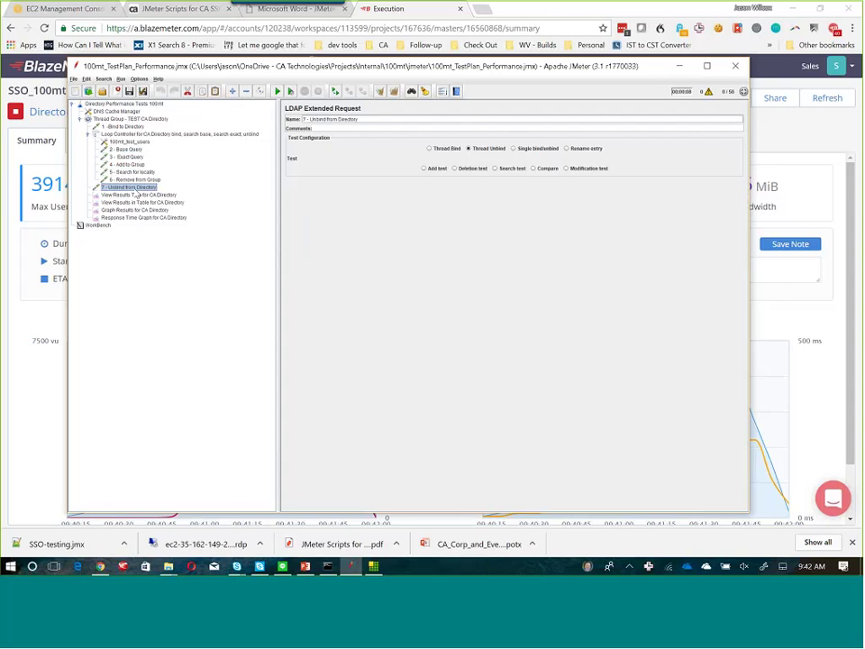
{"action": "left_click", "coordinate": [129, 165]}
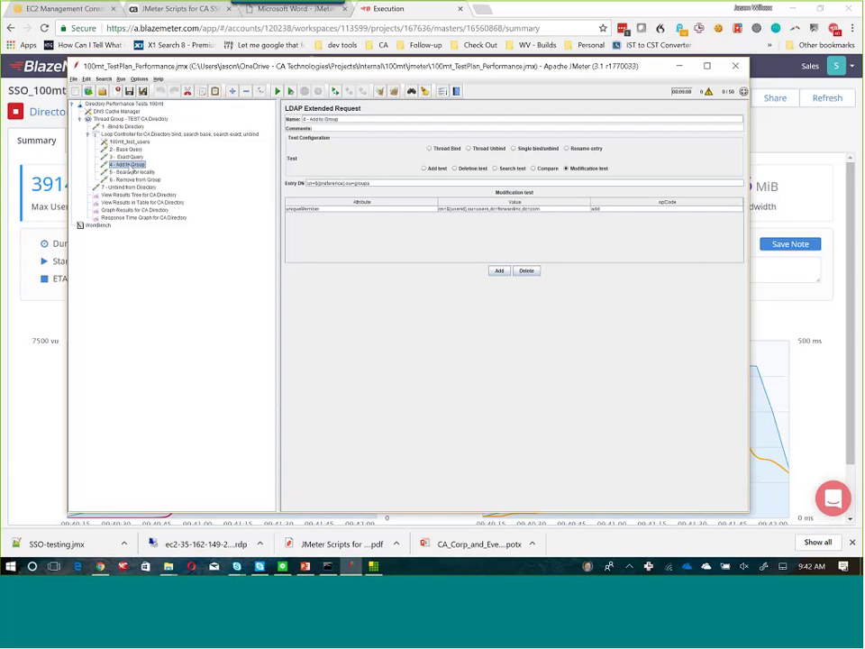
{"action": "left_click", "coordinate": [126, 148]}
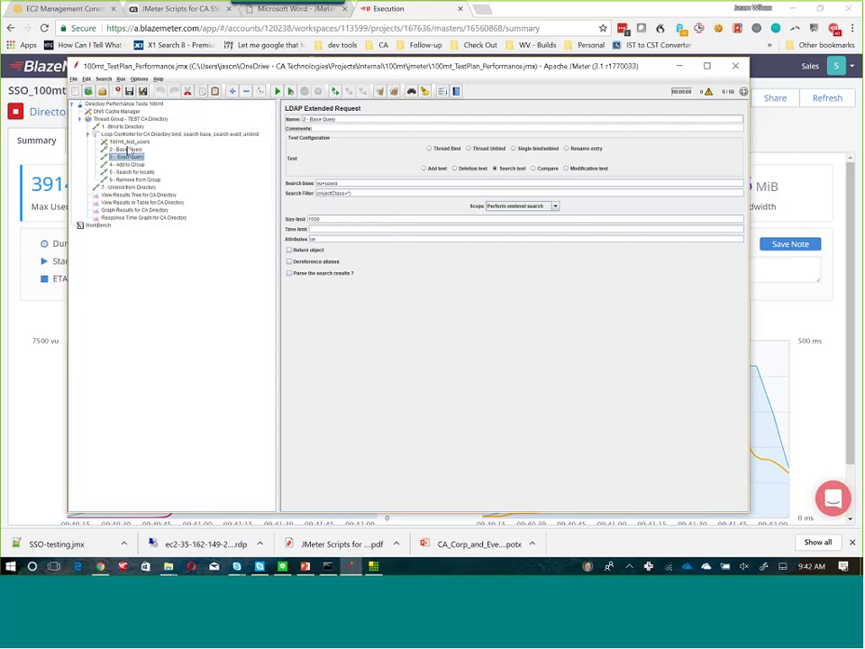
Add an LDAP Request named 'Add - validate removal' to the loop with User Defined Test enabled.
{"action": "right_click", "coordinate": [125, 134]}
{"action": "mouse_move", "coordinate": [131, 141]}
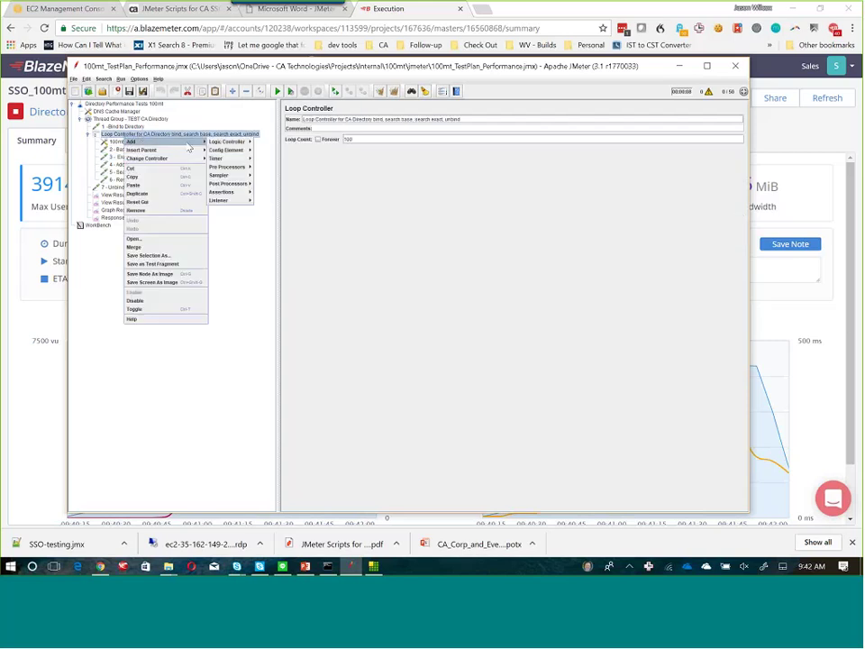
{"action": "mouse_move", "coordinate": [219, 174]}
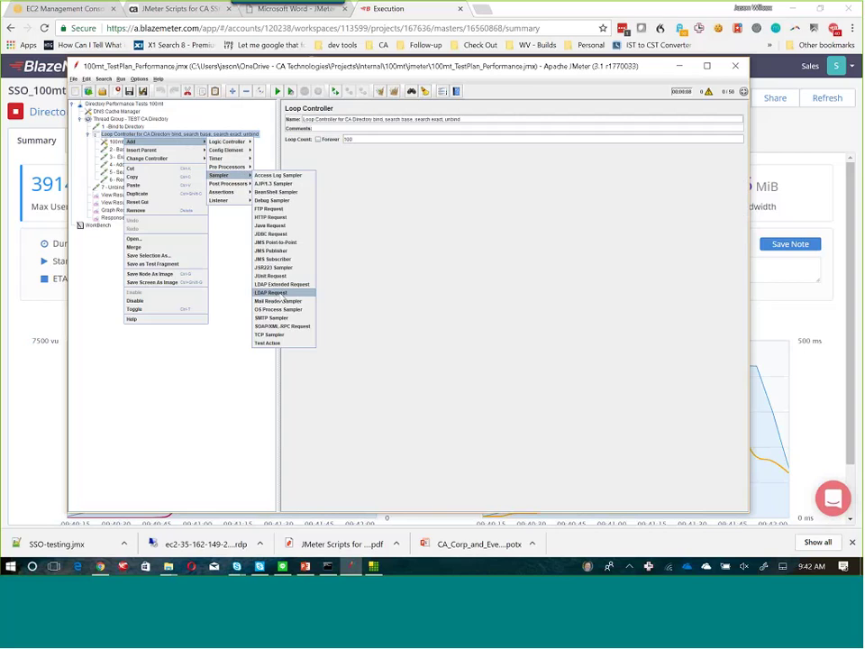
{"action": "left_click", "coordinate": [270, 292]}
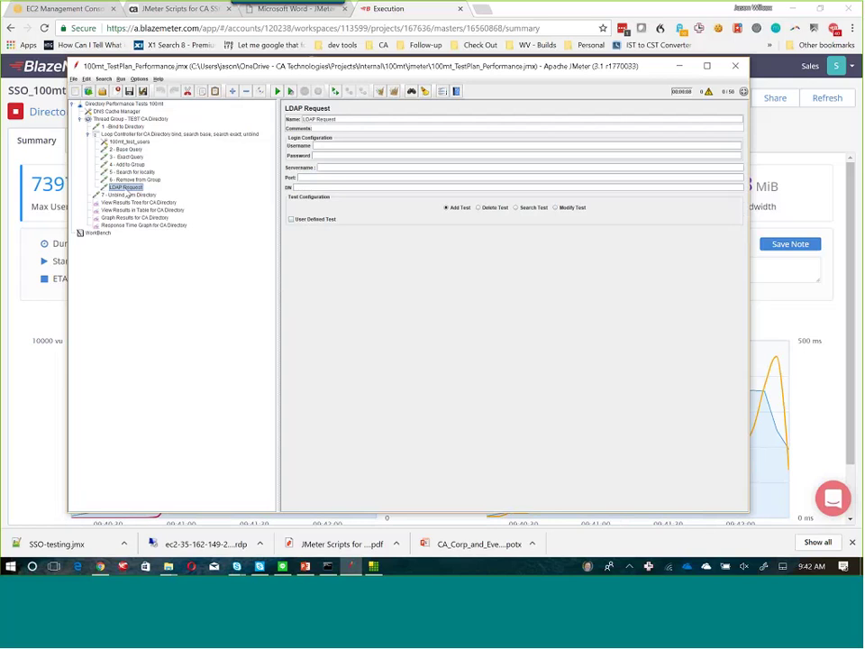
{"action": "double_click", "coordinate": [351, 121]}
{"action": "right_click", "coordinate": [125, 188]}
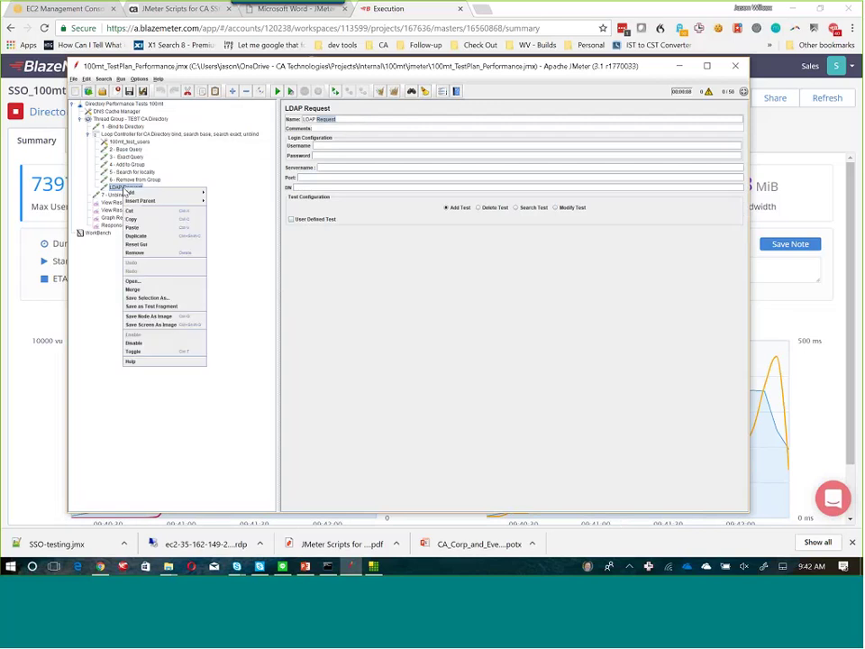
{"action": "key", "text": "Escape"}
{"action": "left_click", "coordinate": [346, 118]}
{"action": "key", "text": "ctrl+a"}
{"action": "key", "text": "BackSpace"}
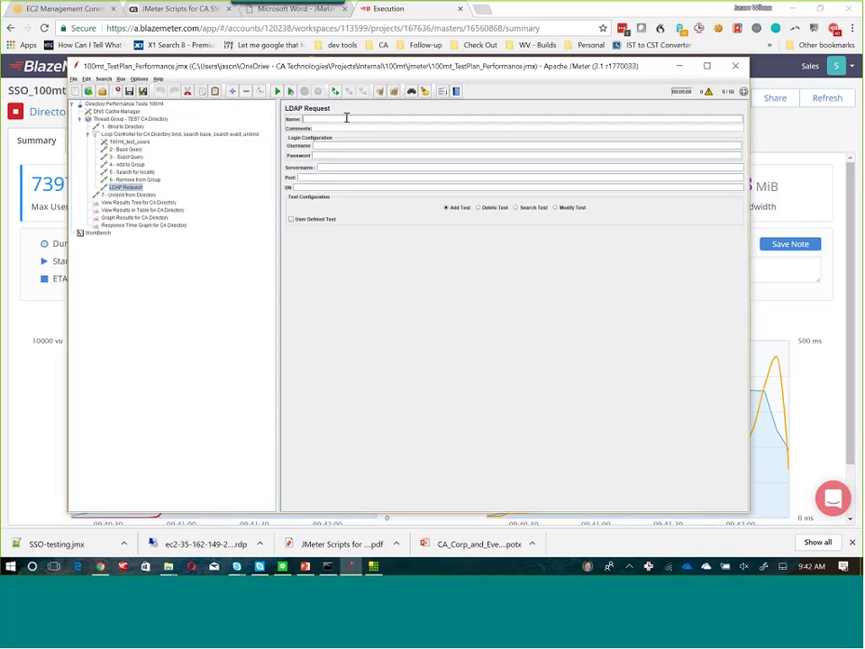
{"action": "type", "text": "Add"}
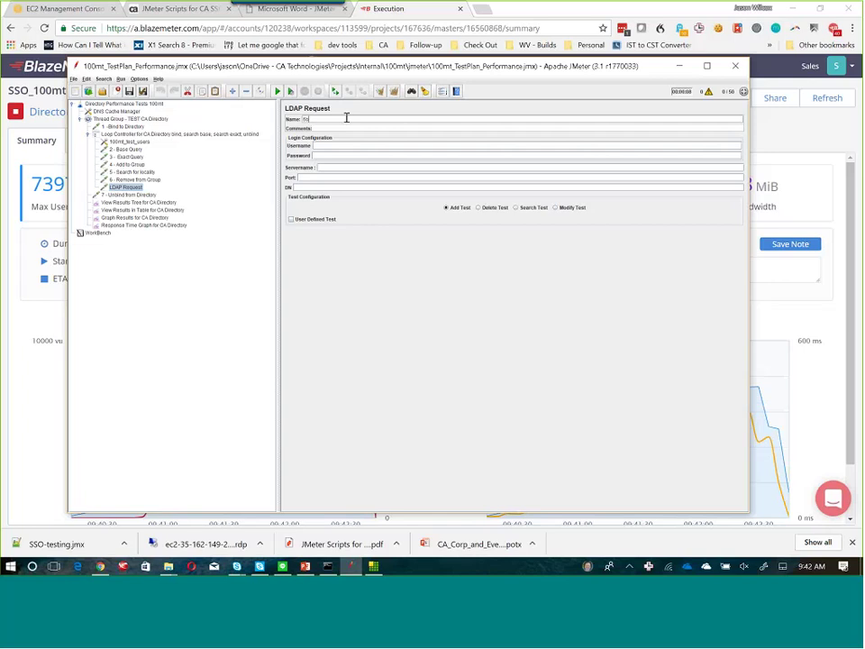
{"action": "type", "text": " - validate removal"}
{"action": "left_click", "coordinate": [291, 220]}
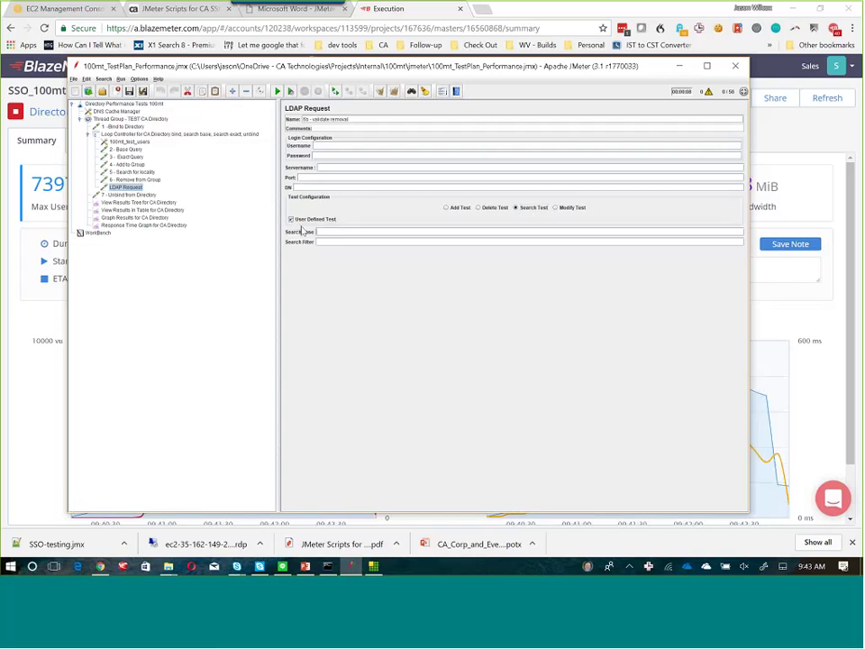
Select the Entry DN in 6 - Remove from Group, then delete the trial validate removal sampler.
{"action": "left_click", "coordinate": [114, 180]}
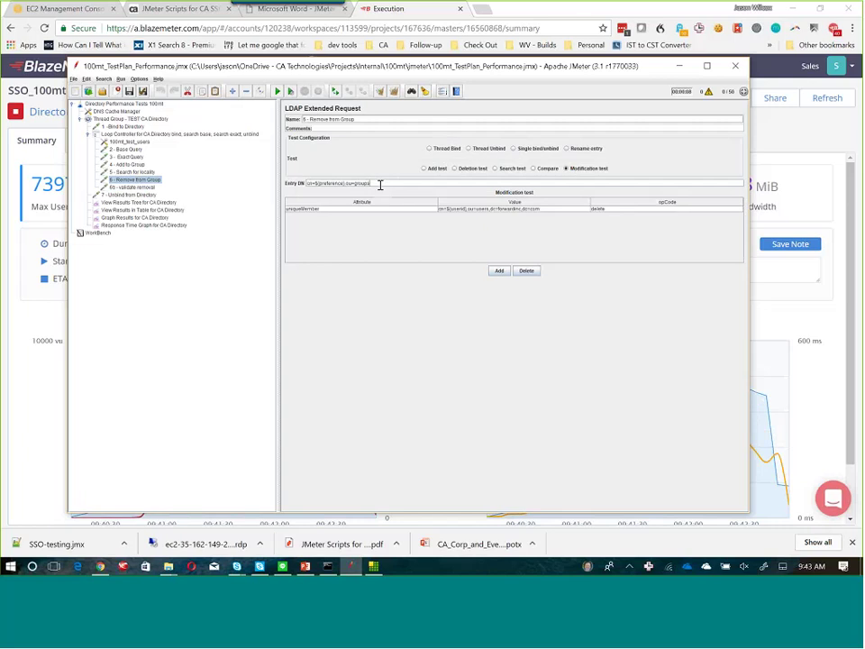
{"action": "left_click_drag", "start_coordinate": [380, 185], "coordinate": [127, 165]}
{"action": "left_click", "coordinate": [127, 186]}
{"action": "right_click", "coordinate": [132, 186]}
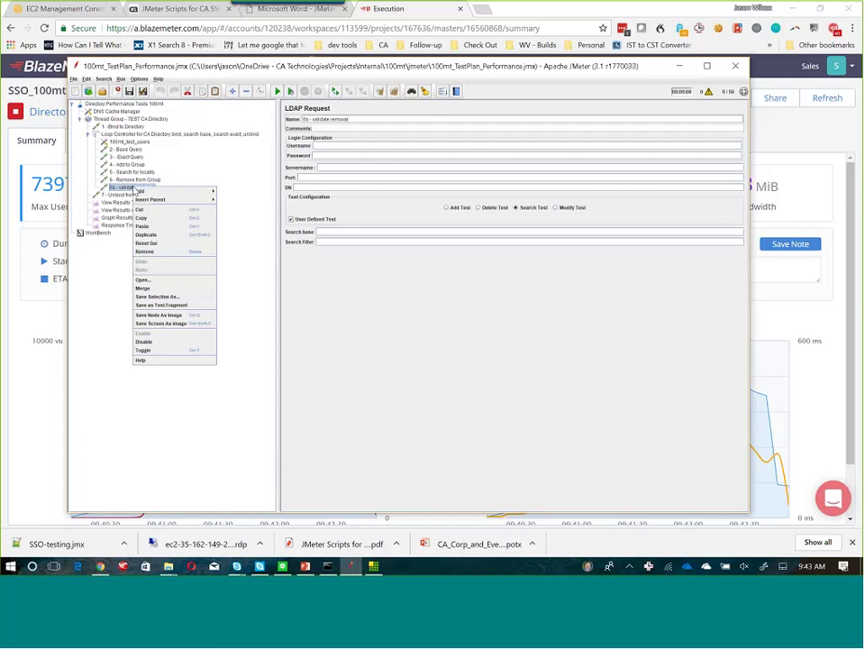
{"action": "left_click", "coordinate": [163, 256]}
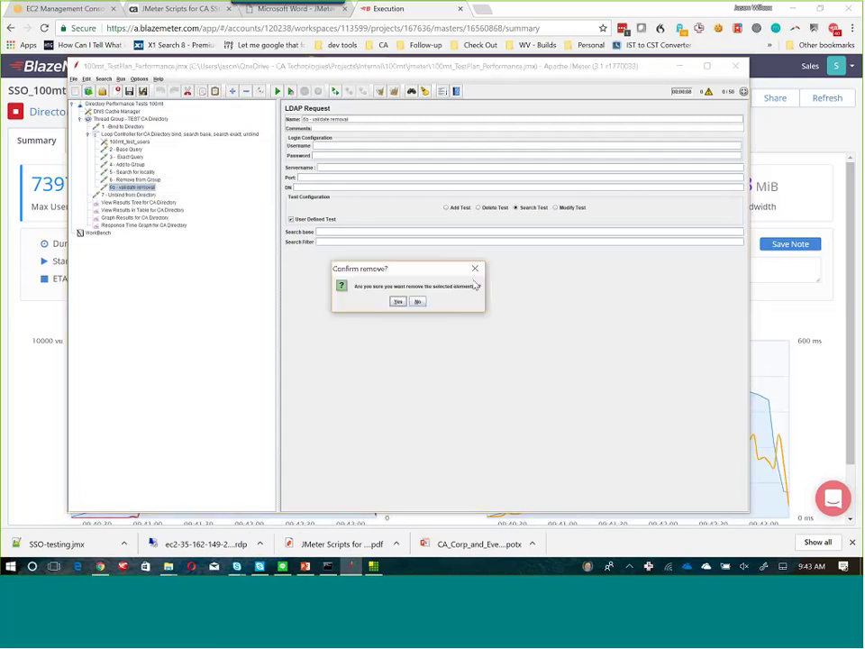
{"action": "left_click", "coordinate": [397, 300]}
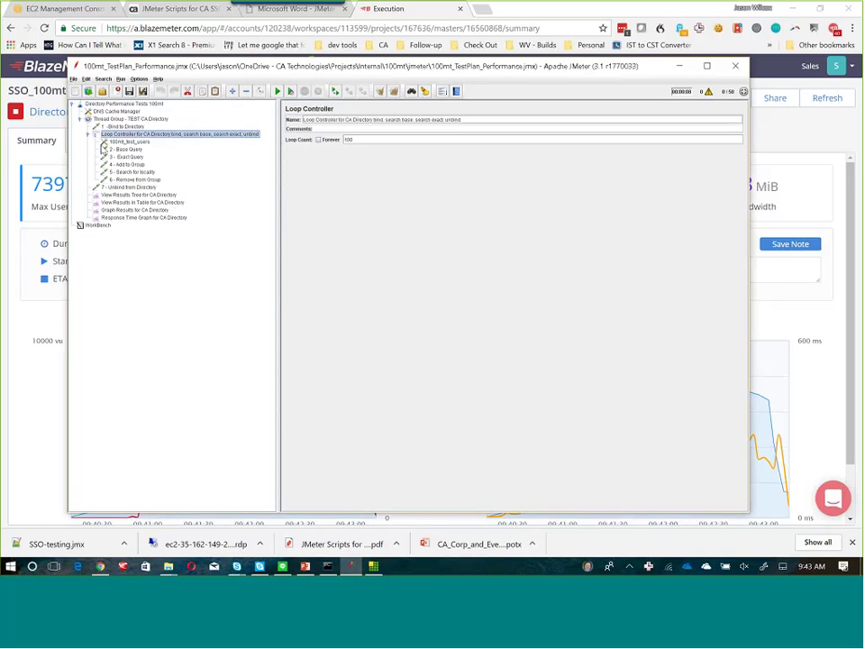
Add an LDAP Extended Request to the Loop Controller as a Search test with base ou=${preference},ou=groups.
{"action": "right_click", "coordinate": [126, 135]}
{"action": "mouse_move", "coordinate": [151, 141]}
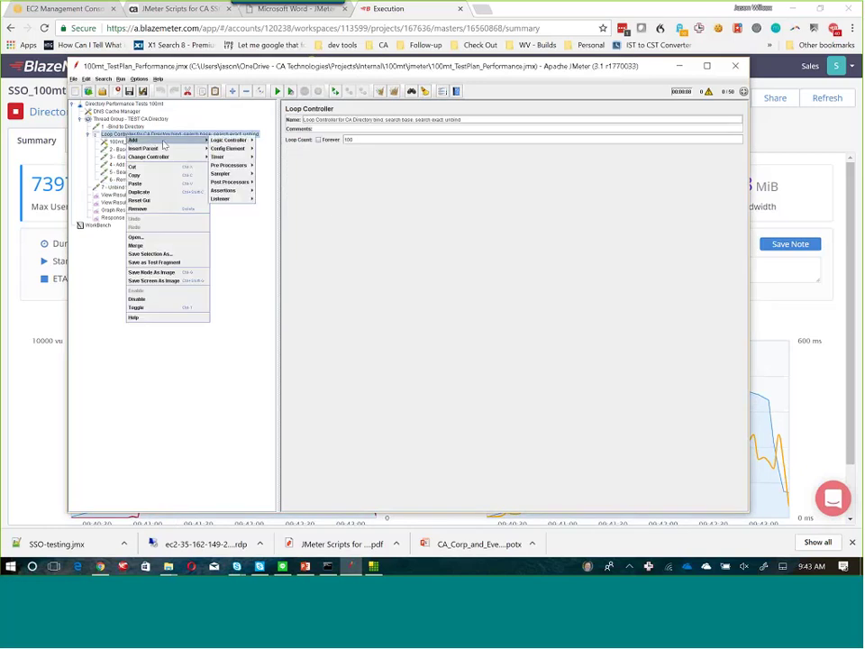
{"action": "mouse_move", "coordinate": [226, 173]}
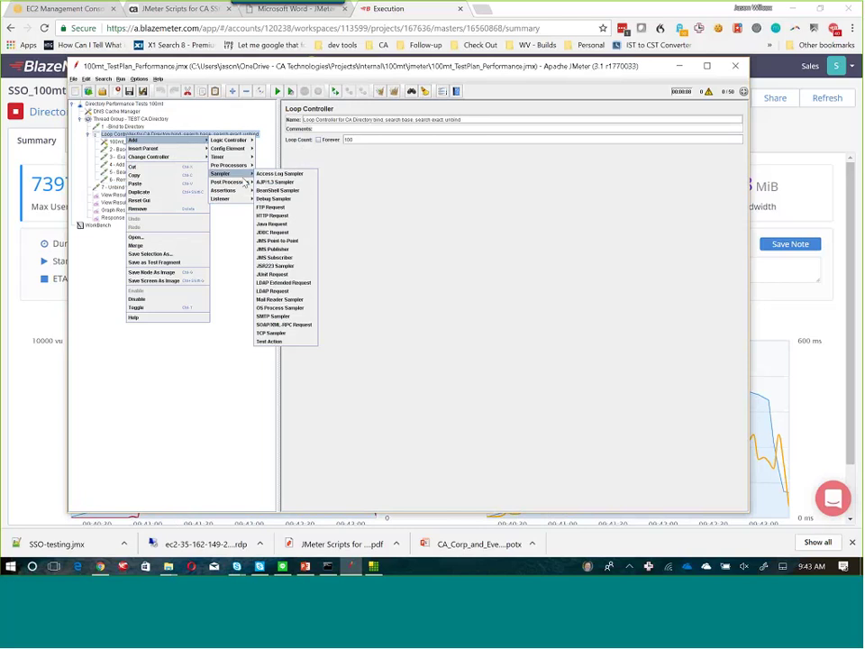
{"action": "left_click", "coordinate": [281, 282]}
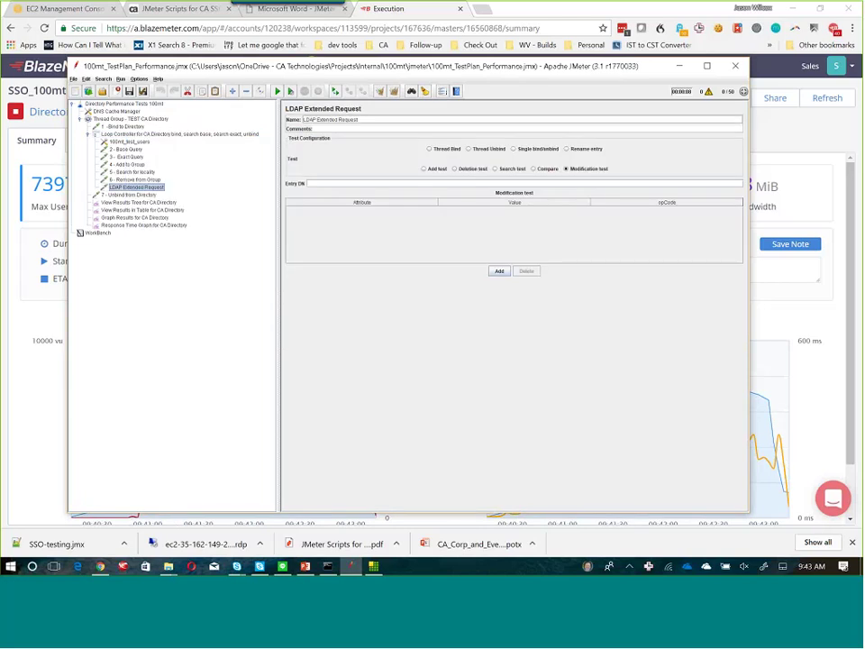
{"action": "left_click", "coordinate": [493, 168]}
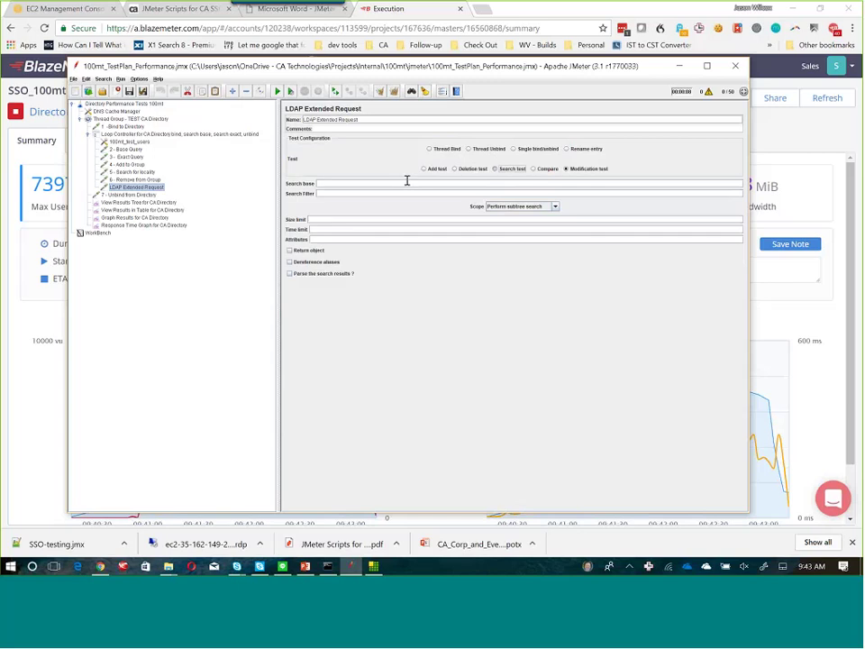
{"action": "left_click", "coordinate": [379, 184]}
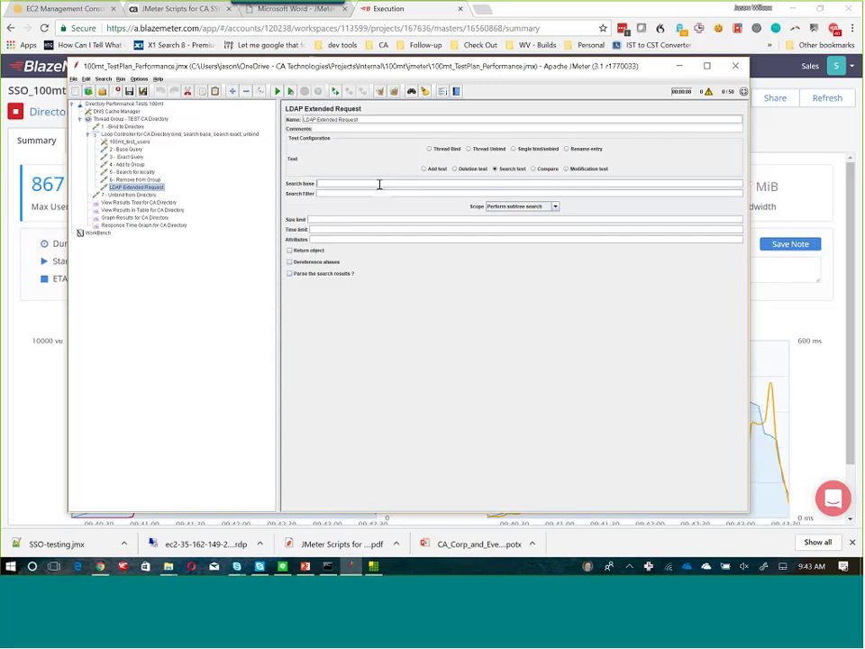
{"action": "type", "text": "ou=${preference},ou=groups"}
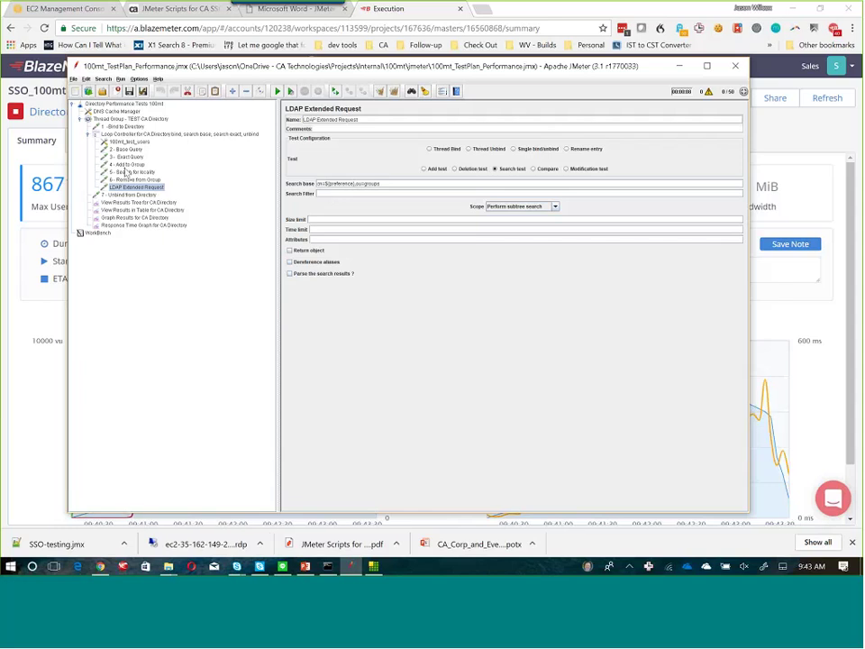
Copy the uniqueMember DN from 4 - Add to Group into the new request's search filter.
{"action": "left_click", "coordinate": [128, 164]}
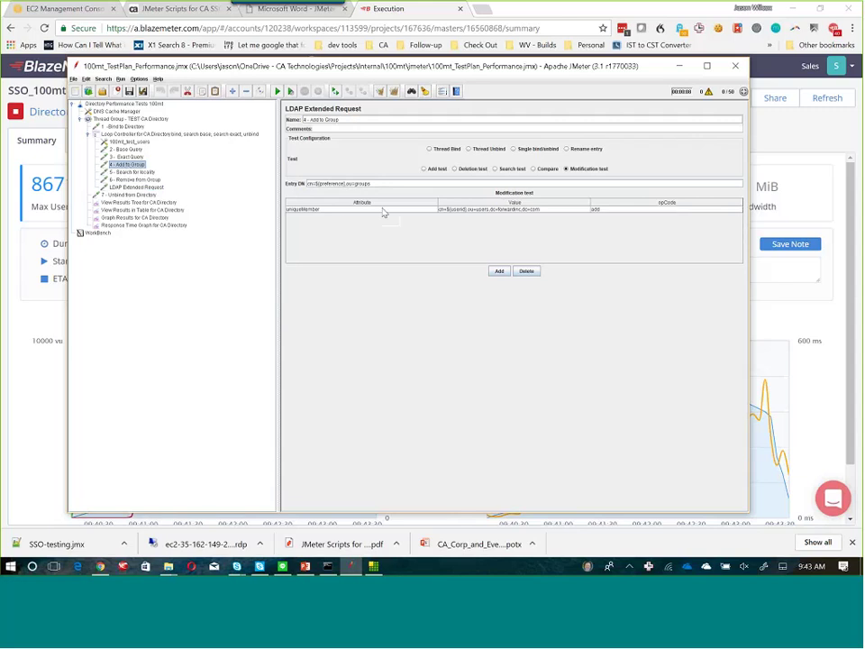
{"action": "double_click", "coordinate": [560, 209]}
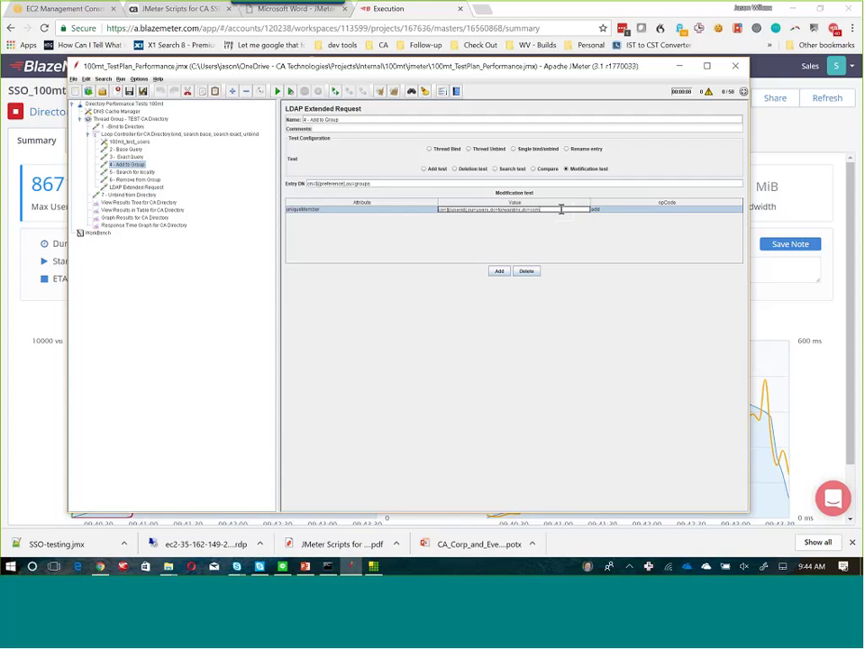
{"action": "key", "text": "ctrl+a"}
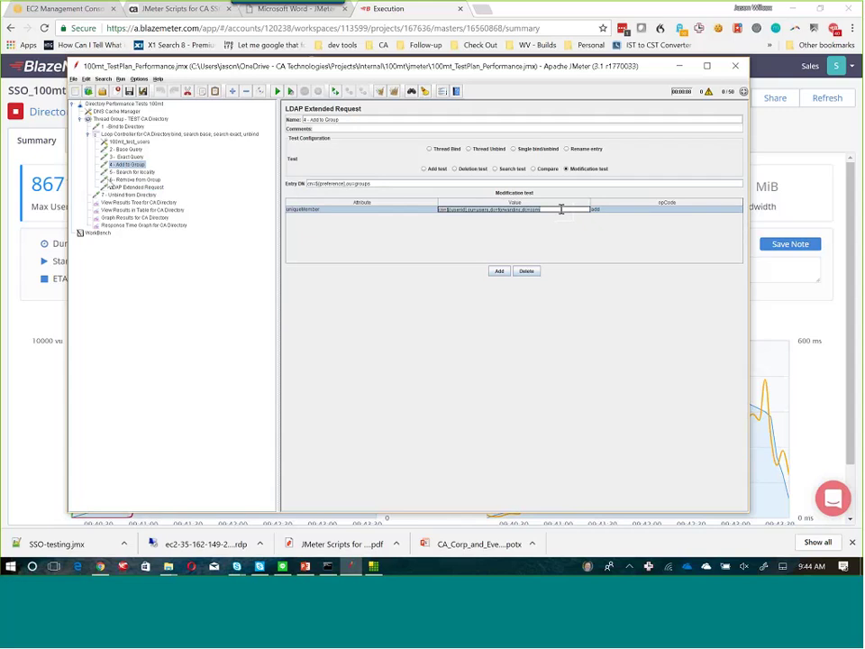
{"action": "left_click", "coordinate": [126, 180]}
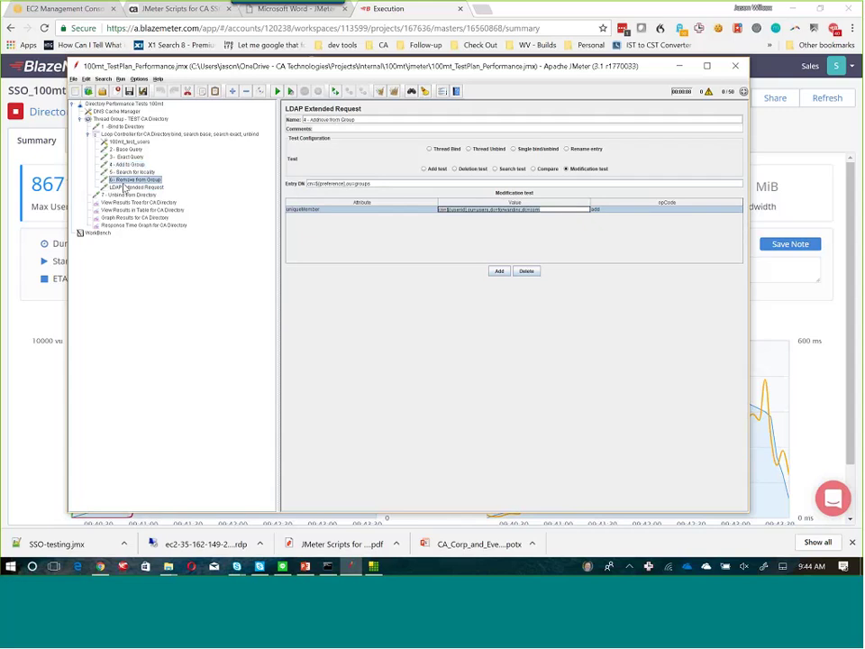
{"action": "left_click", "coordinate": [127, 187]}
{"action": "left_click", "coordinate": [328, 193]}
{"action": "type", "text": "(me"}
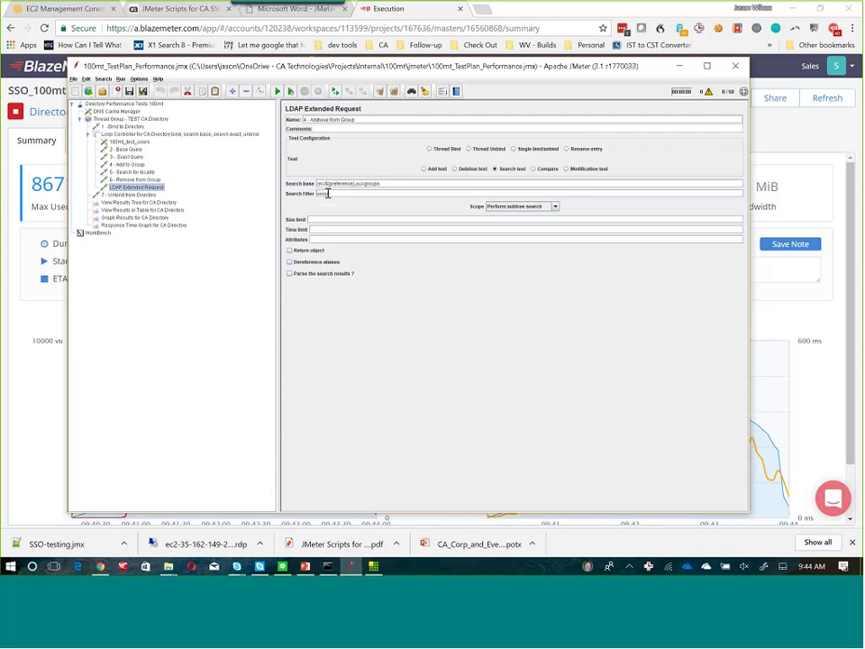
{"action": "type", "text": "b"}
{"action": "type", "text": "e"}
{"action": "type", "text": "me"}
{"action": "type", "text": "mber=cn=${userid},ou=users,dc=forwardinc,dc=com"}
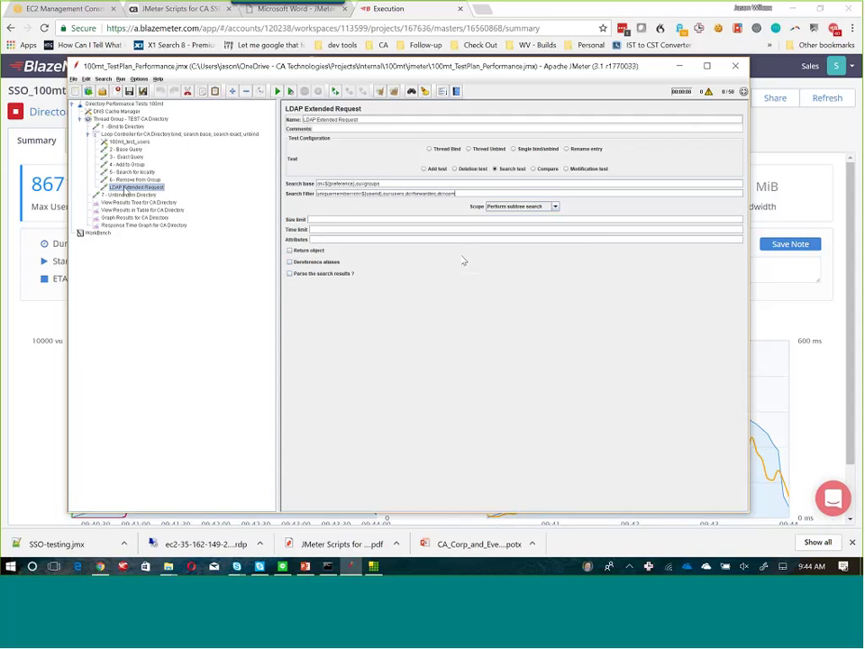
Rename the search request to '6b validate removal' and compare it with 6 - Remove from Group.
{"action": "left_click", "coordinate": [358, 119]}
{"action": "key", "text": "BackSpace"}
{"action": "key", "text": "BackSpace"}
{"action": "key", "text": "BackSpace"}
{"action": "key", "text": "BackSpace"}
{"action": "key", "text": "BackSpace"}
{"action": "key", "text": "BackSpace"}
{"action": "key", "text": "BackSpace"}
{"action": "key", "text": "BackSpace"}
{"action": "key", "text": "BackSpace"}
{"action": "key", "text": "BackSpace"}
{"action": "key", "text": "BackSpace"}
{"action": "key", "text": "BackSpace"}
{"action": "key", "text": "BackSpace"}
{"action": "key", "text": "BackSpace"}
{"action": "key", "text": "BackSpace"}
{"action": "key", "text": "BackSpace"}
{"action": "key", "text": "BackSpace"}
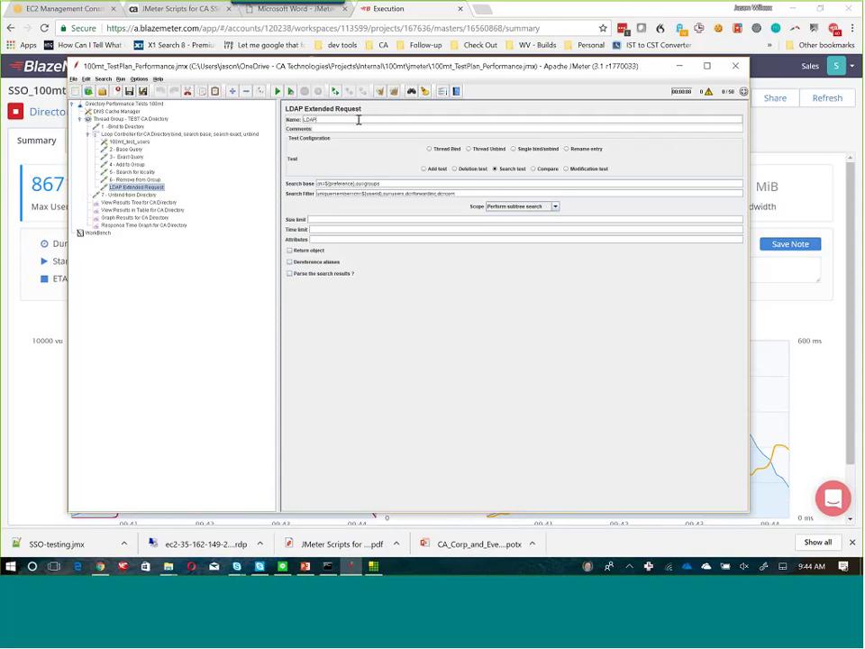
{"action": "key", "text": "BackSpace"}
{"action": "key", "text": "BackSpace"}
{"action": "key", "text": "BackSpace"}
{"action": "key", "text": "BackSpace"}
{"action": "type", "text": "6b validate removal"}
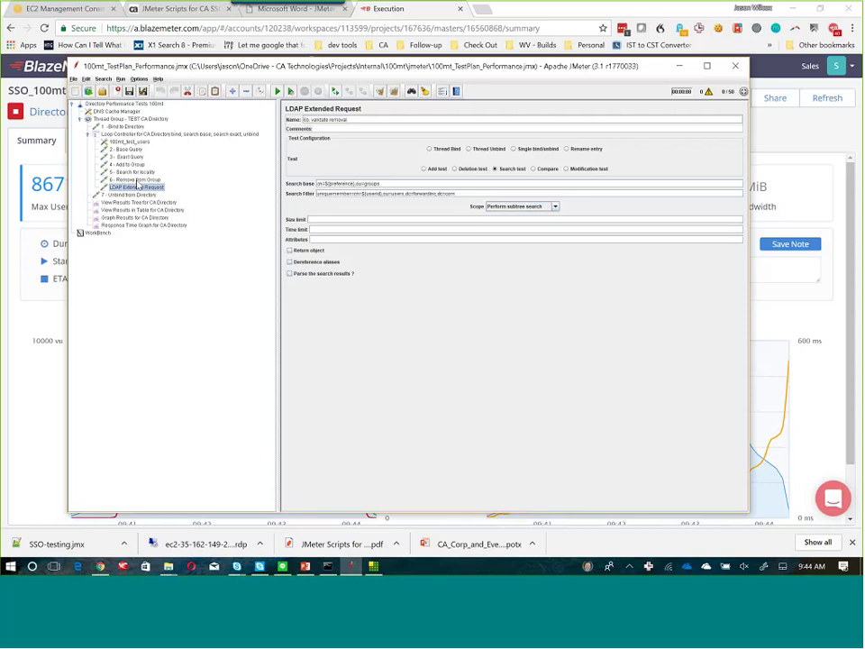
{"action": "key", "text": "Up"}
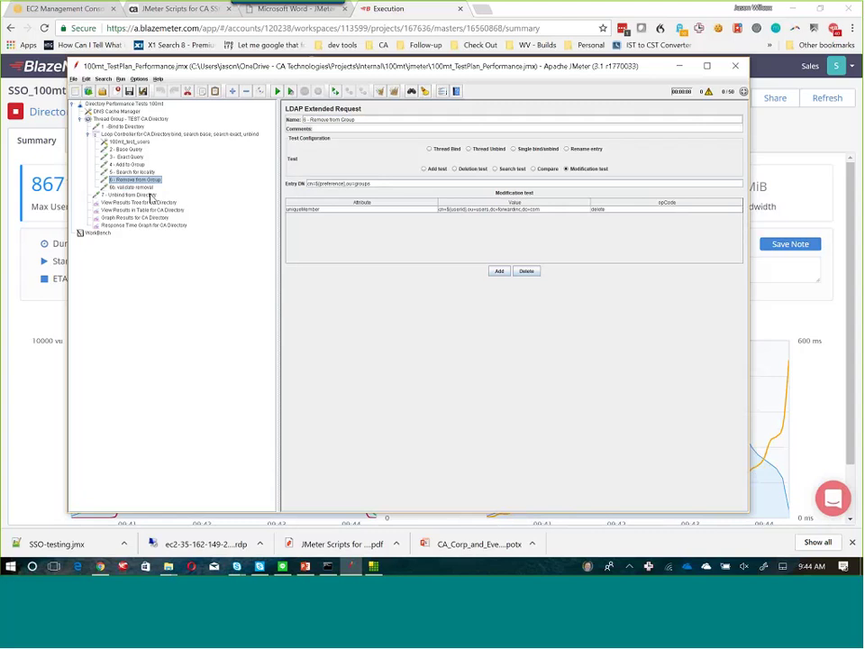
{"action": "key", "text": "Down"}
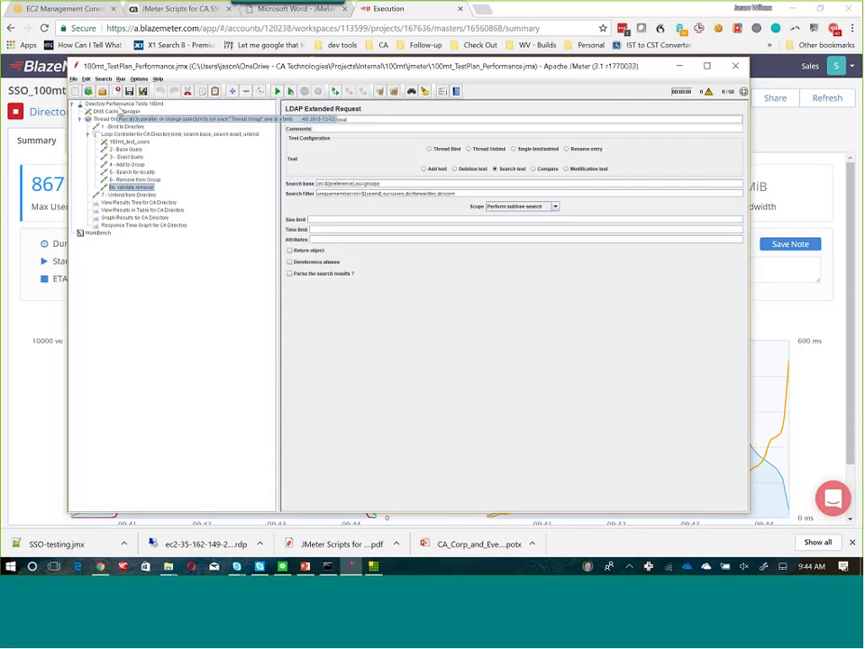
Check the Test Plan variables and Thread Group user settings, then bring up BlazeMeter's 8671-user summary.
{"action": "left_click", "coordinate": [124, 103]}
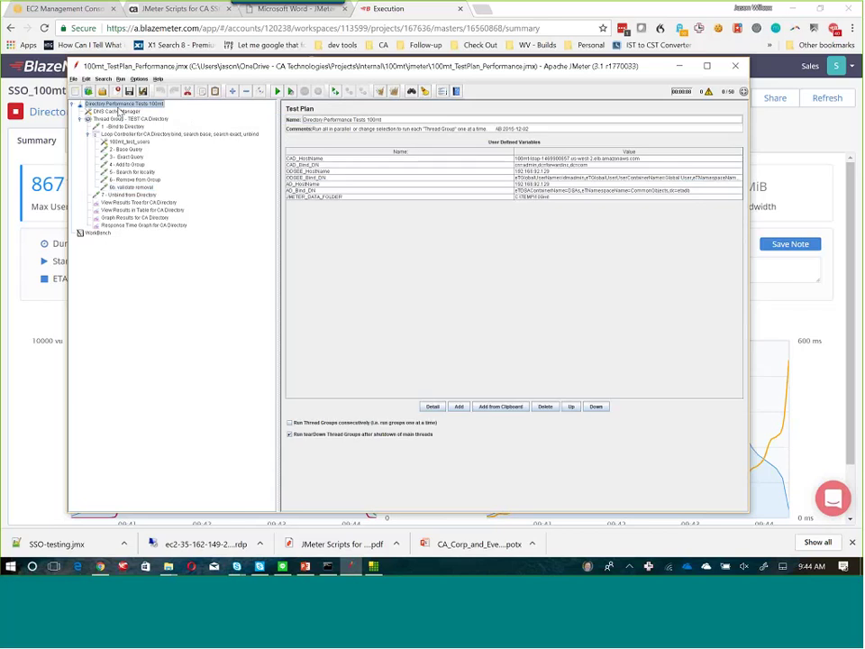
{"action": "left_click", "coordinate": [122, 118]}
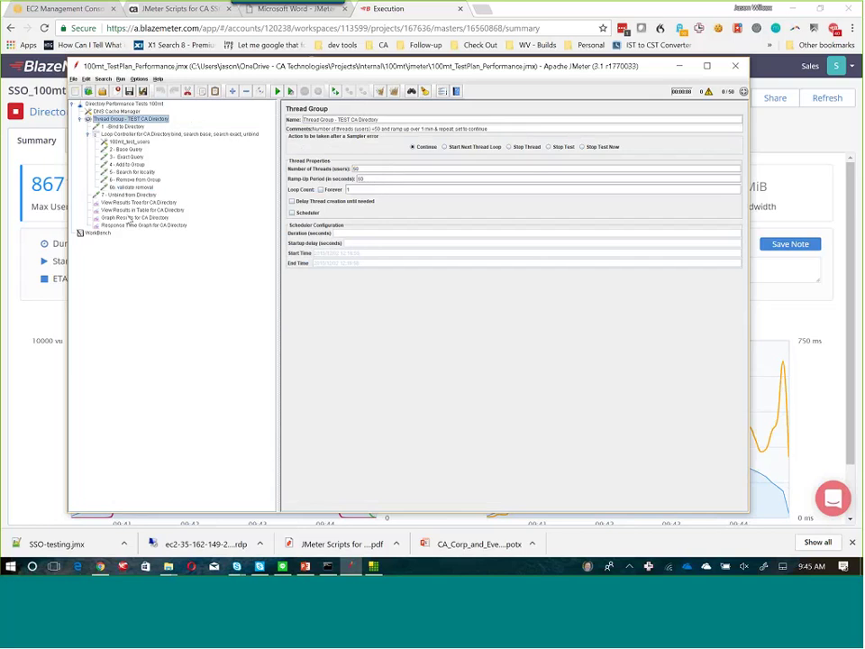
{"action": "left_click", "coordinate": [9, 399]}
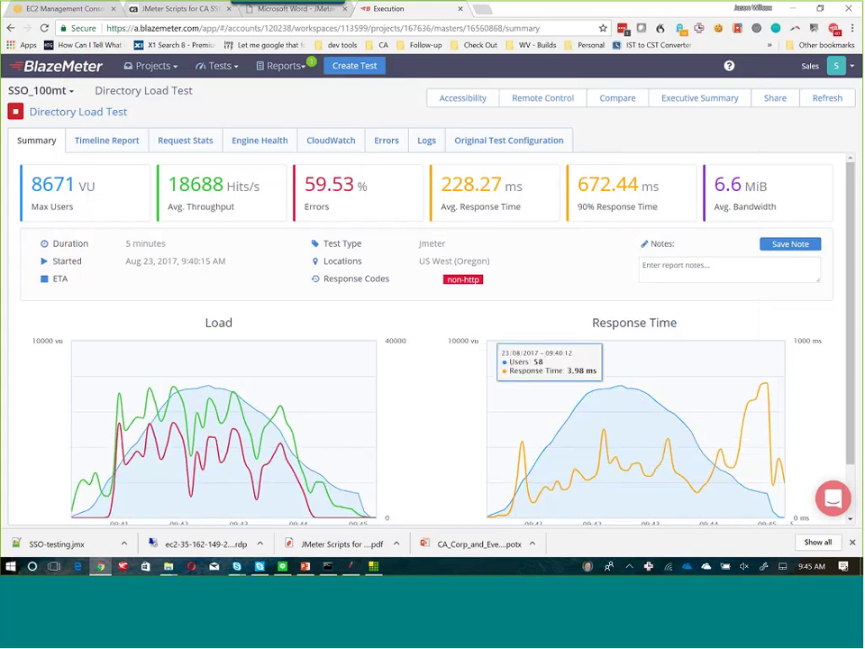
Open the Errors report and expand the 1 - Bind to Directory error details.
{"action": "left_click", "coordinate": [385, 141]}
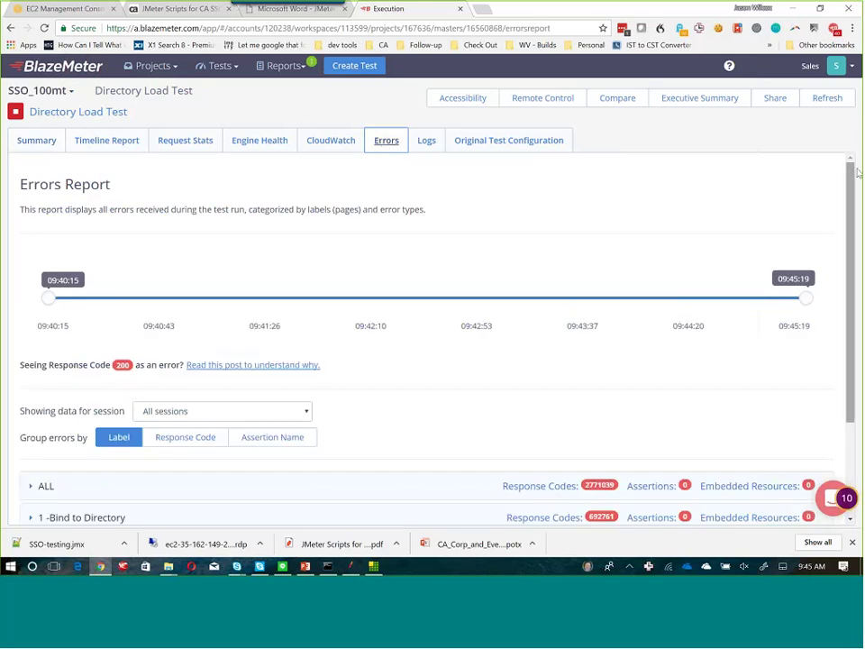
{"action": "scroll", "coordinate": [140, 433], "scroll_direction": "down", "scroll_amount": 2}
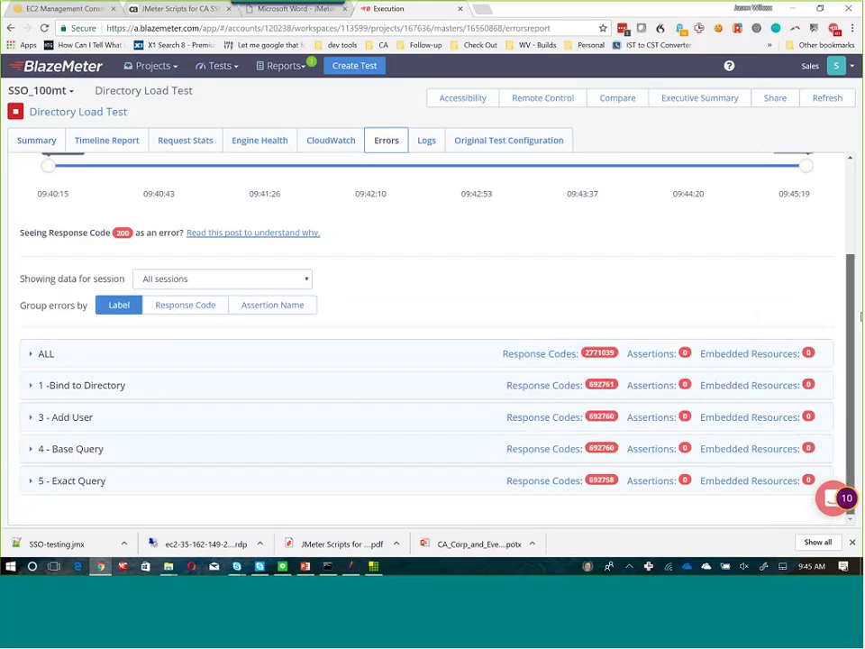
{"action": "left_click", "coordinate": [31, 388]}
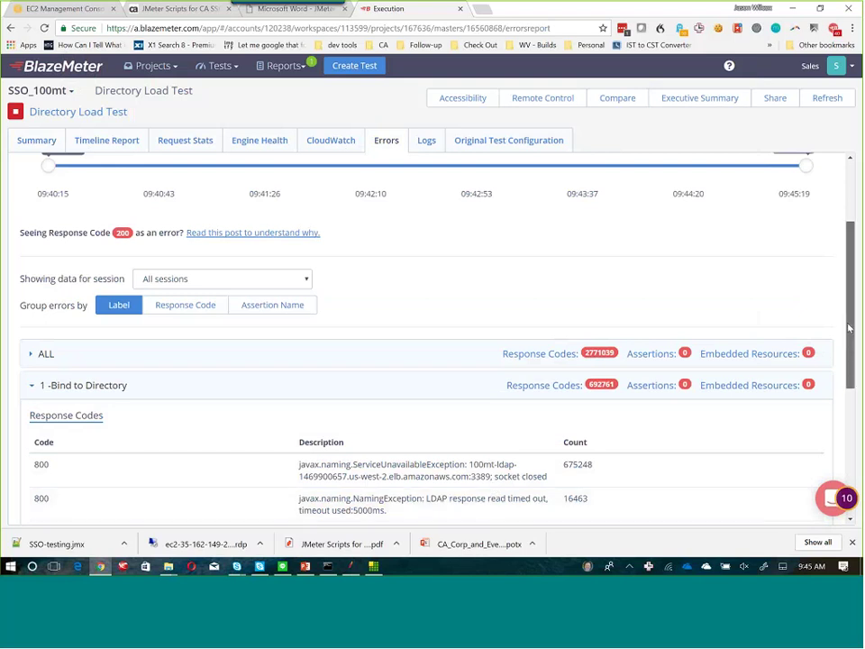
{"action": "left_click_drag", "start_coordinate": [848, 328], "coordinate": [858, 432]}
{"action": "scroll", "coordinate": [286, 353], "scroll_direction": "down", "scroll_amount": 2}
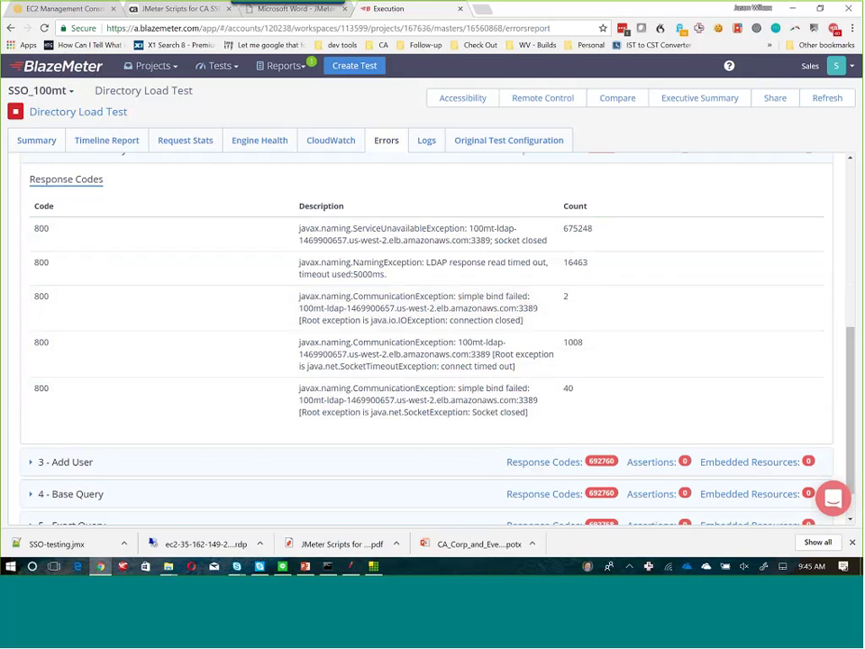
{"action": "scroll", "coordinate": [851, 174], "scroll_direction": "up", "scroll_amount": 4}
{"action": "scroll", "coordinate": [851, 173], "scroll_direction": "up", "scroll_amount": 1}
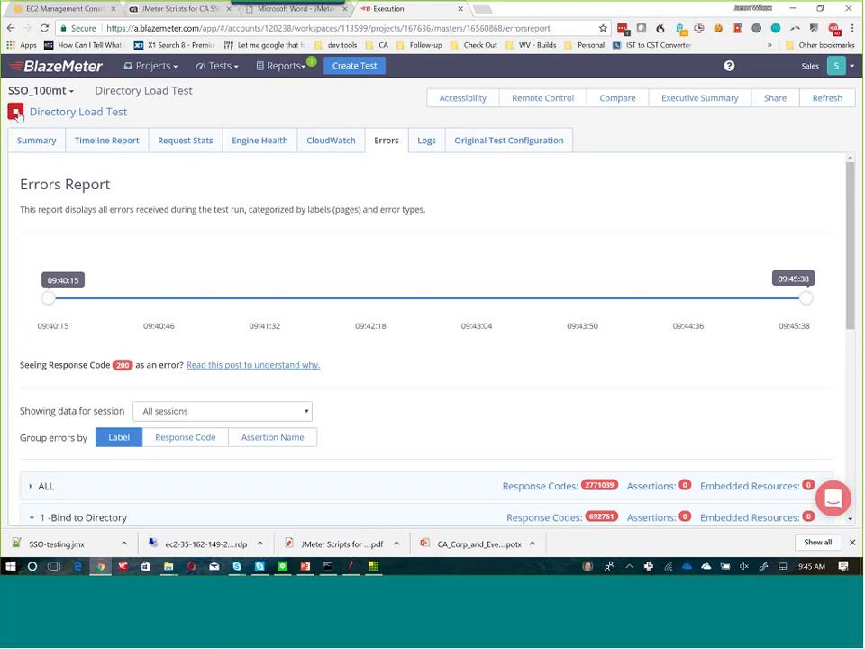
Stop the Directory Load Test with a graceful shutdown and switch to Softerra LDAP Administrator.
{"action": "left_click", "coordinate": [15, 112]}
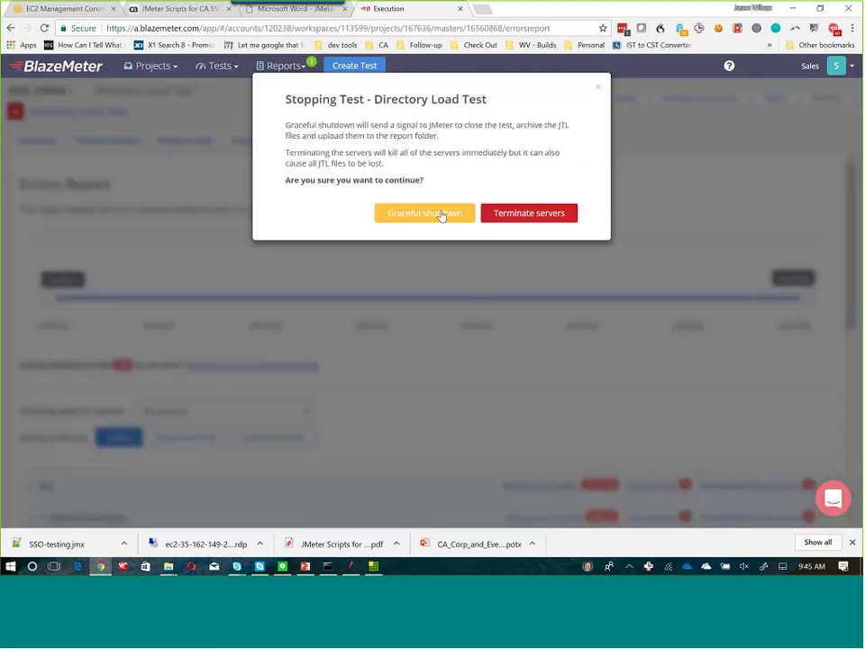
{"action": "left_click", "coordinate": [425, 213]}
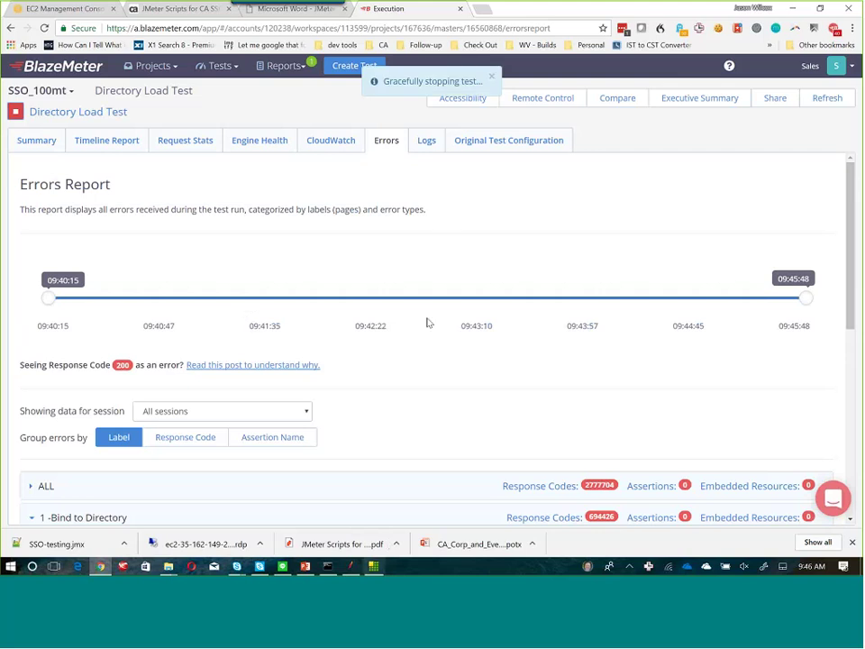
{"action": "key", "text": "alt+Tab"}
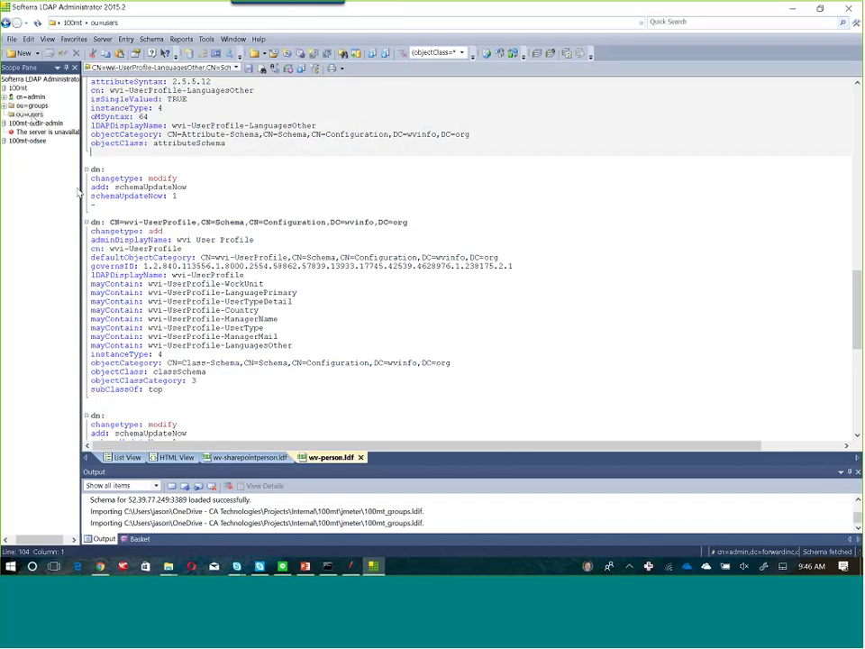
Refresh the ou=users container in LDAP Administrator, scan its user entries, then return to Chrome.
{"action": "right_click", "coordinate": [27, 114]}
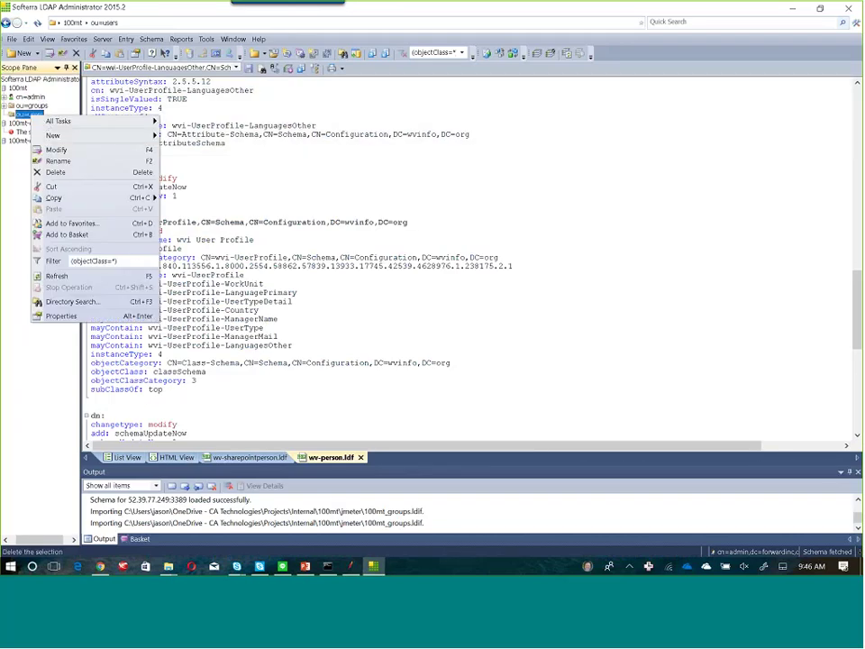
{"action": "left_click", "coordinate": [75, 278]}
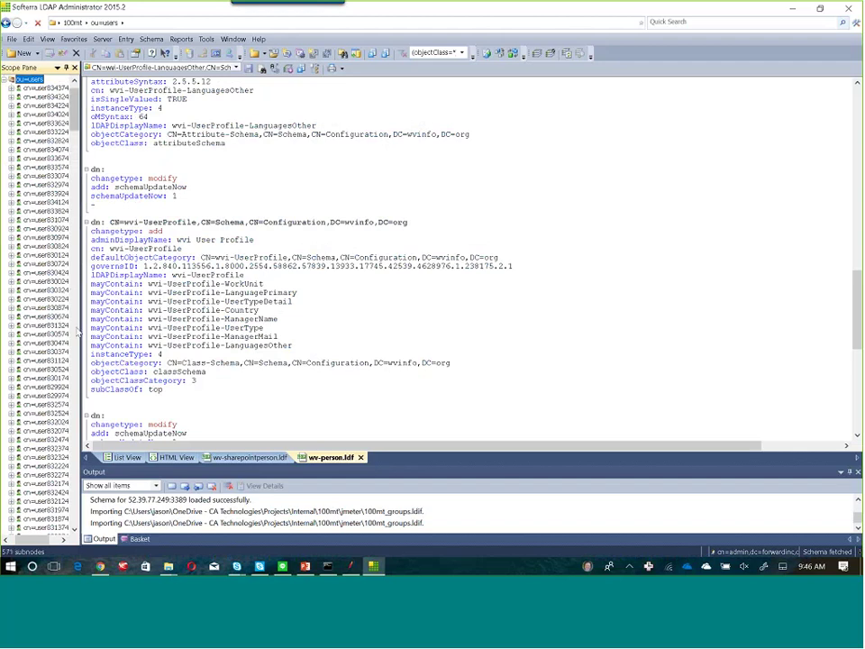
{"action": "scroll", "coordinate": [78, 333], "scroll_direction": "down", "scroll_amount": 15}
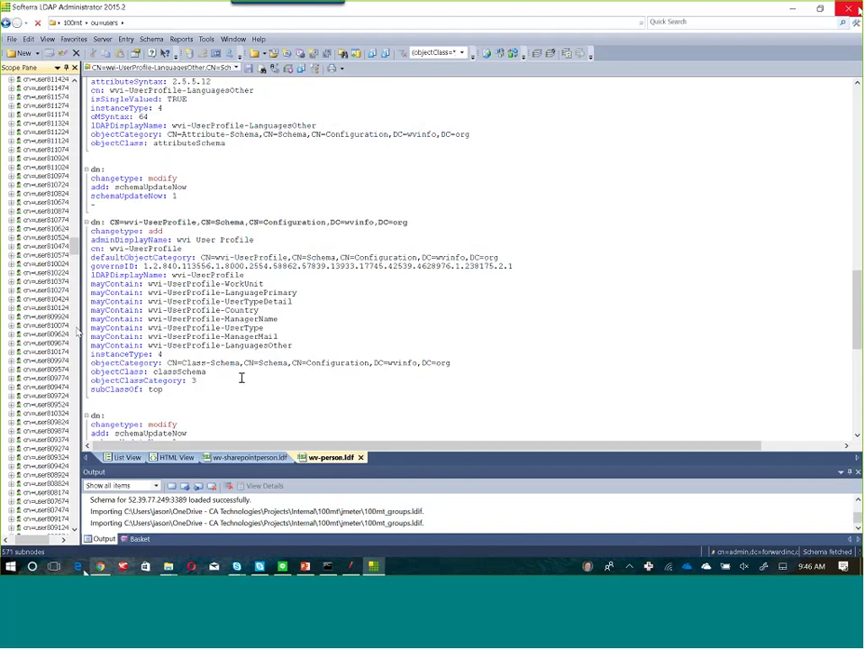
{"action": "key", "text": "alt+Tab"}
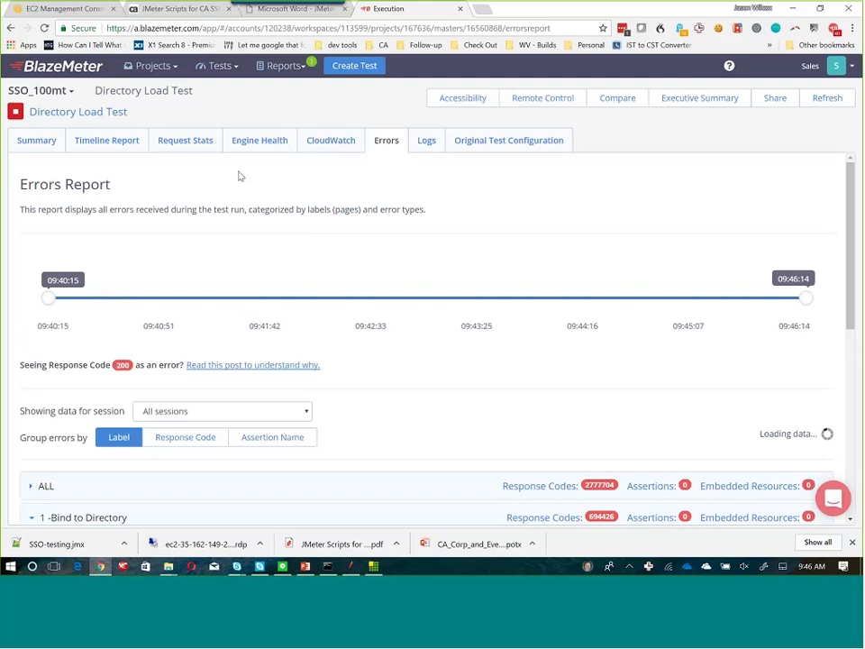
Group the Directory Load Test errors by Response Code and expand code 800's 676913 errors.
{"action": "scroll", "coordinate": [286, 329], "scroll_direction": "down", "scroll_amount": 3}
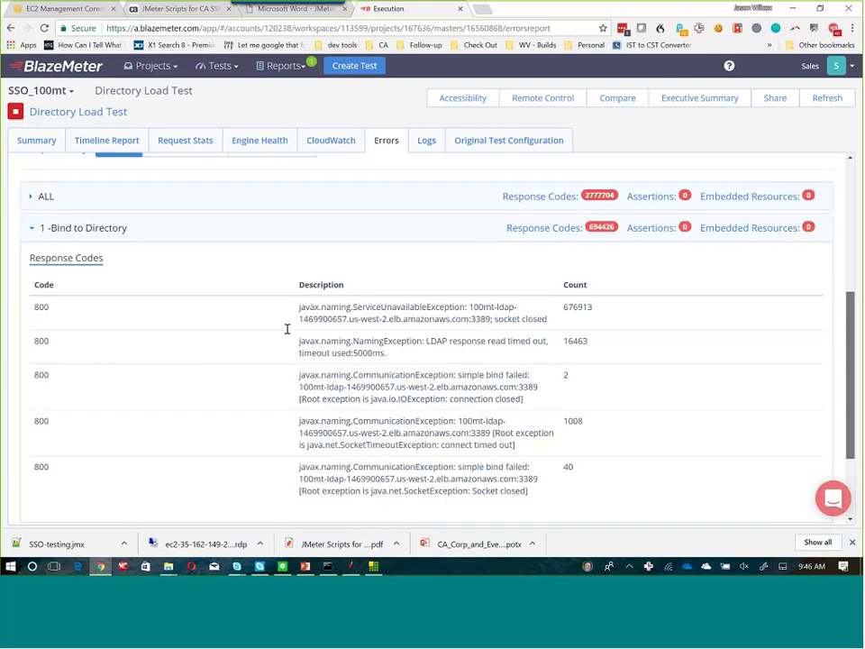
{"action": "scroll", "coordinate": [286, 329], "scroll_direction": "down", "scroll_amount": 1}
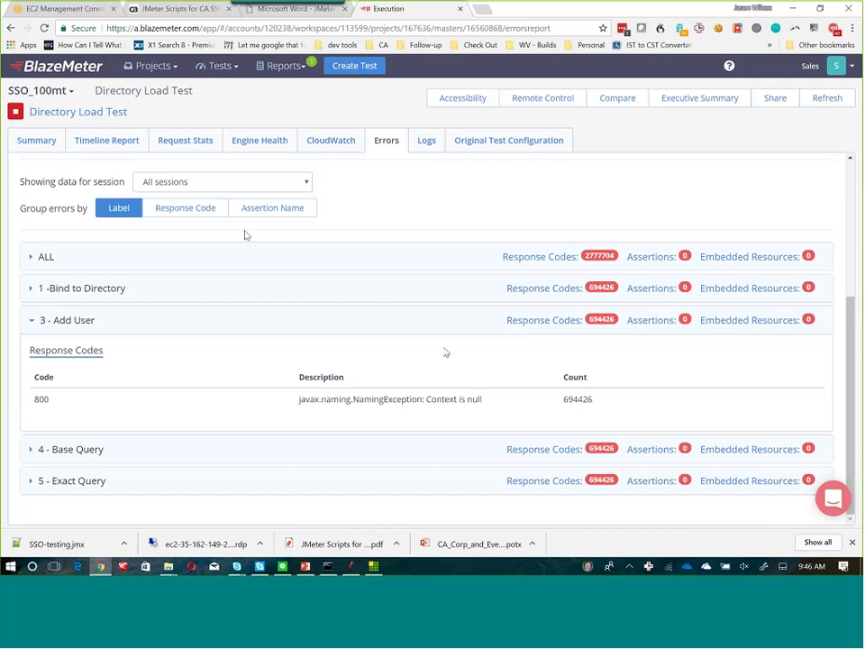
{"action": "left_click", "coordinate": [185, 207]}
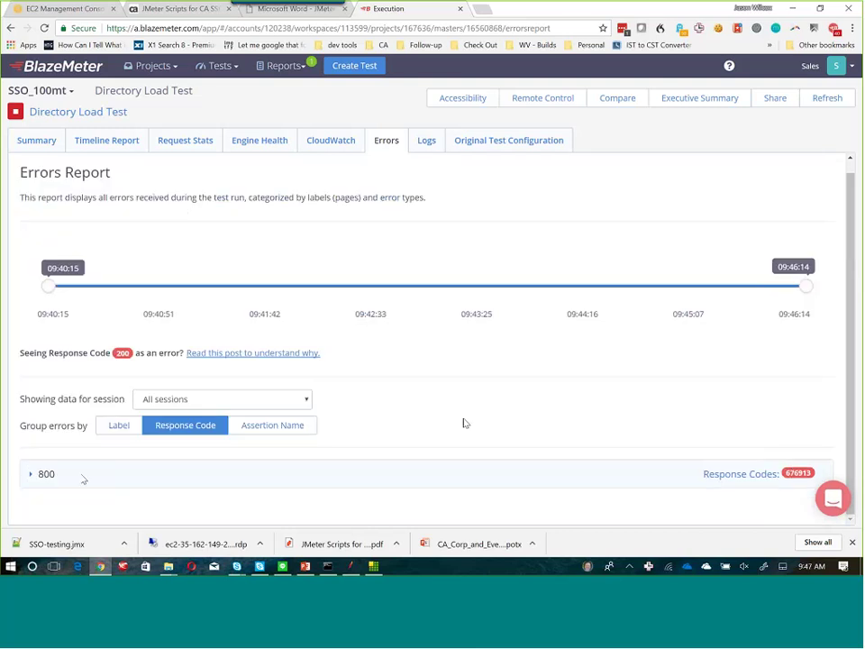
{"action": "left_click", "coordinate": [31, 475]}
{"action": "scroll", "coordinate": [537, 309], "scroll_direction": "down", "scroll_amount": 3}
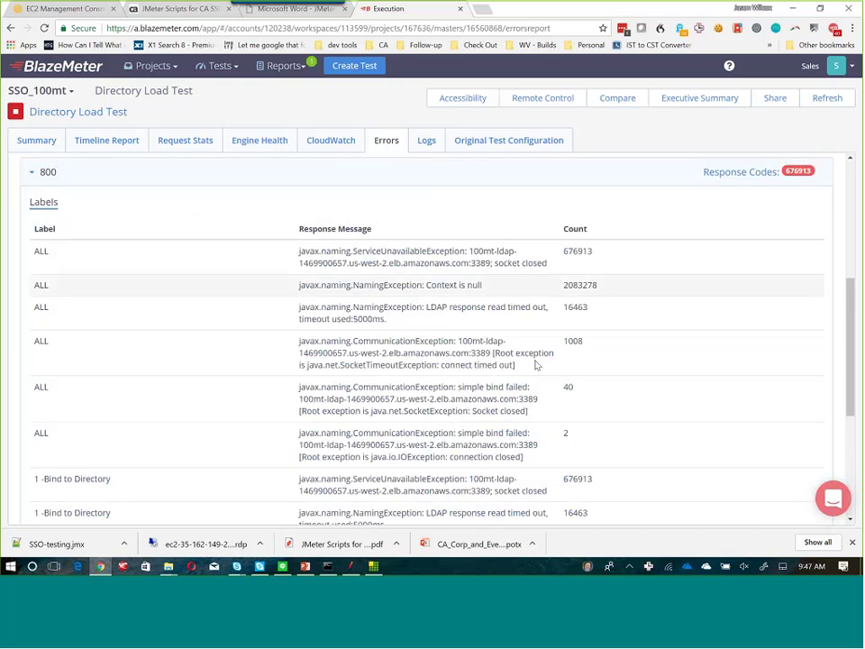
{"action": "scroll", "coordinate": [487, 297], "scroll_direction": "up", "scroll_amount": 3}
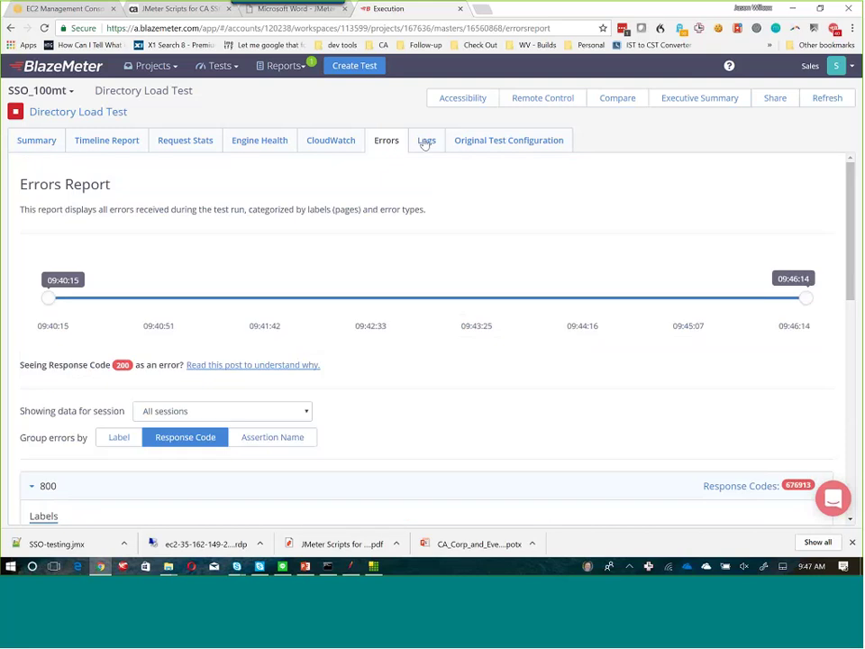
Scroll through the Logs error table, then return to the Summary showing 55.74% errors.
{"action": "left_click", "coordinate": [425, 142]}
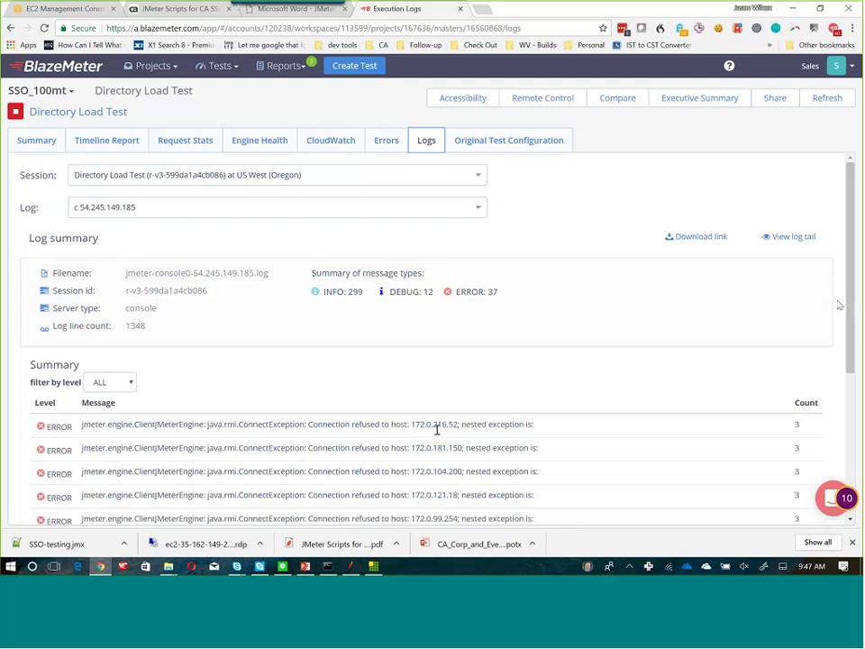
{"action": "scroll", "coordinate": [453, 309], "scroll_direction": "down", "scroll_amount": 3}
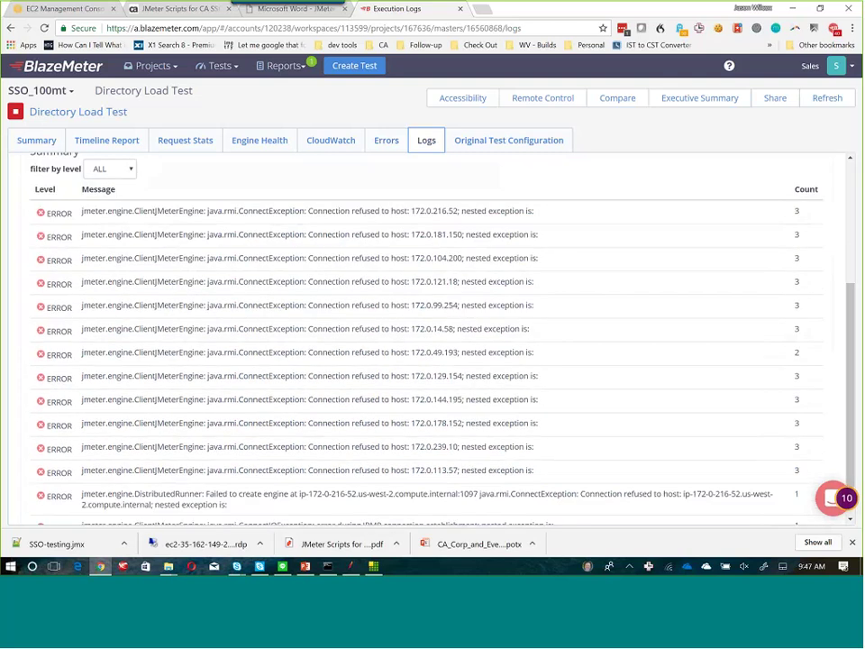
{"action": "left_click_drag", "start_coordinate": [851, 336], "coordinate": [854, 373]}
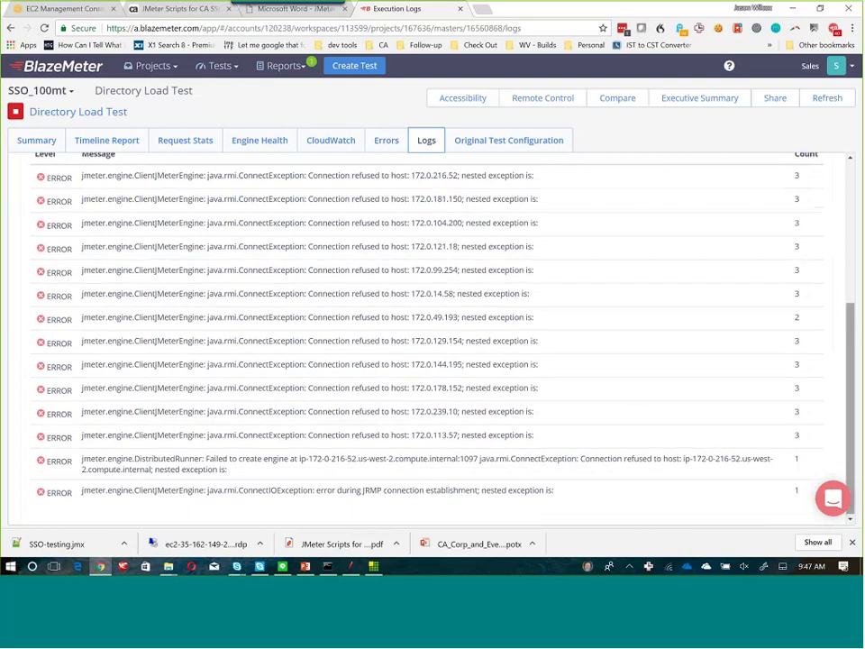
{"action": "scroll", "coordinate": [181, 253], "scroll_direction": "up", "scroll_amount": 5}
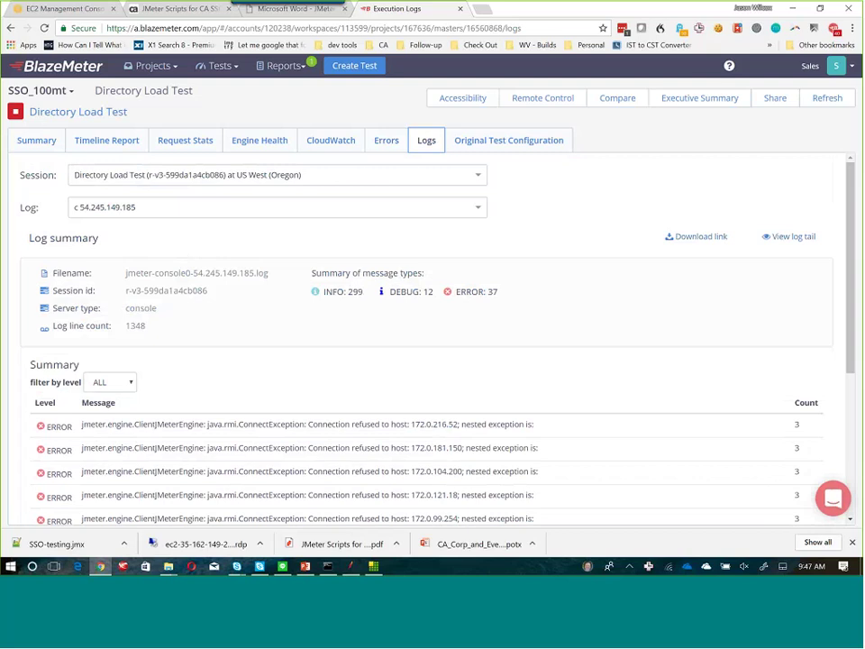
{"action": "left_click", "coordinate": [36, 142]}
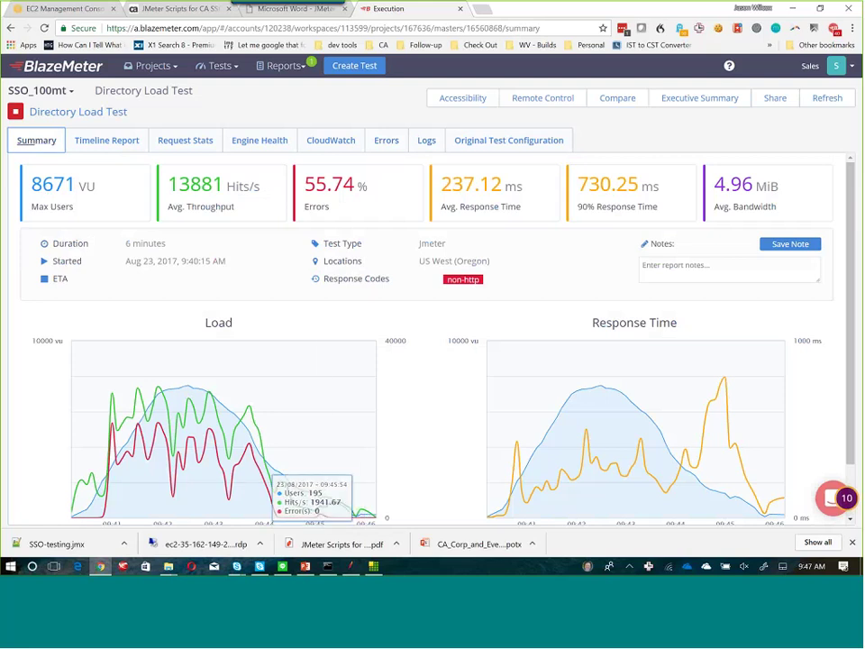
{"action": "left_click", "coordinate": [373, 566]}
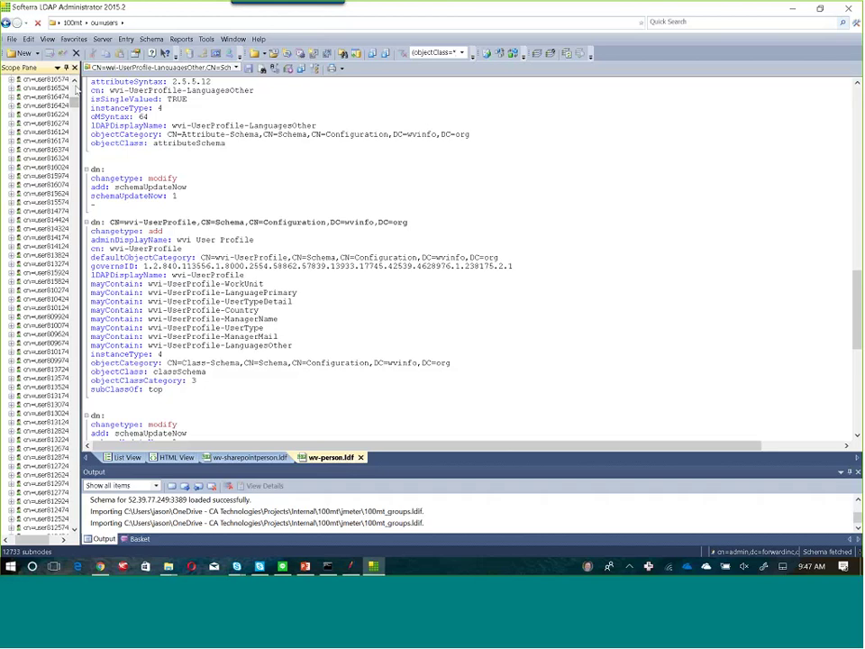
{"action": "scroll", "coordinate": [77, 87], "scroll_direction": "up", "scroll_amount": 10}
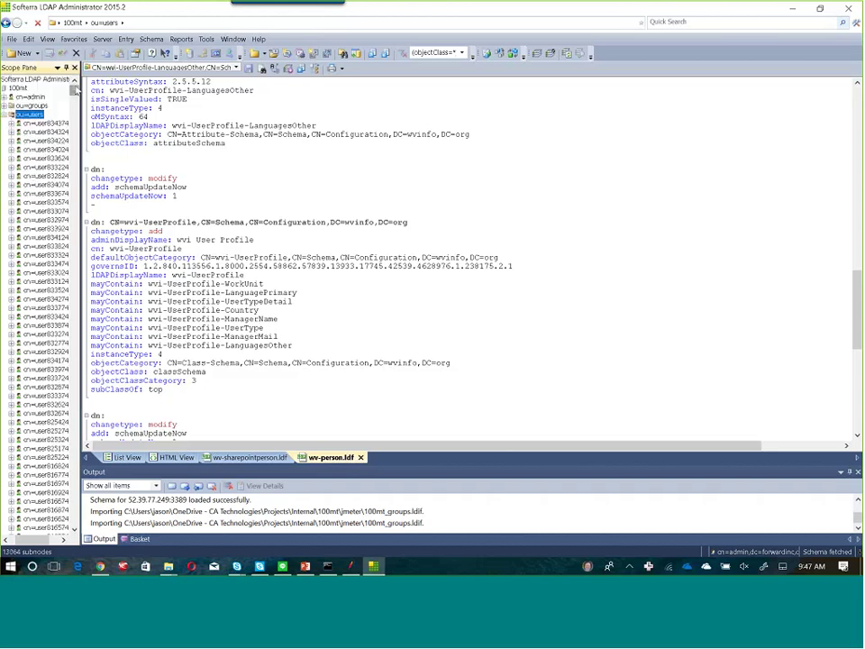
{"action": "left_click", "coordinate": [9, 106]}
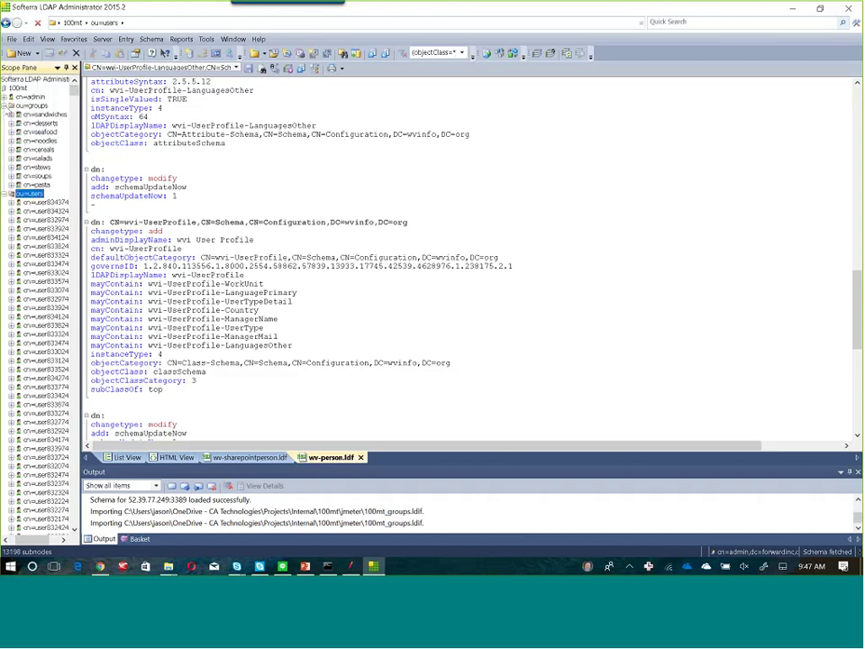
{"action": "left_click", "coordinate": [45, 114]}
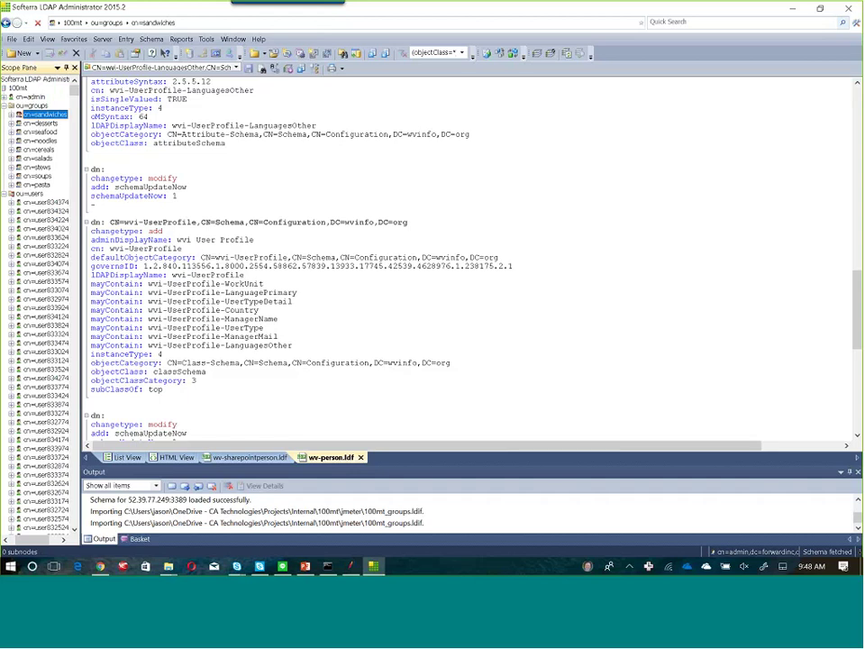
{"action": "right_click", "coordinate": [39, 115]}
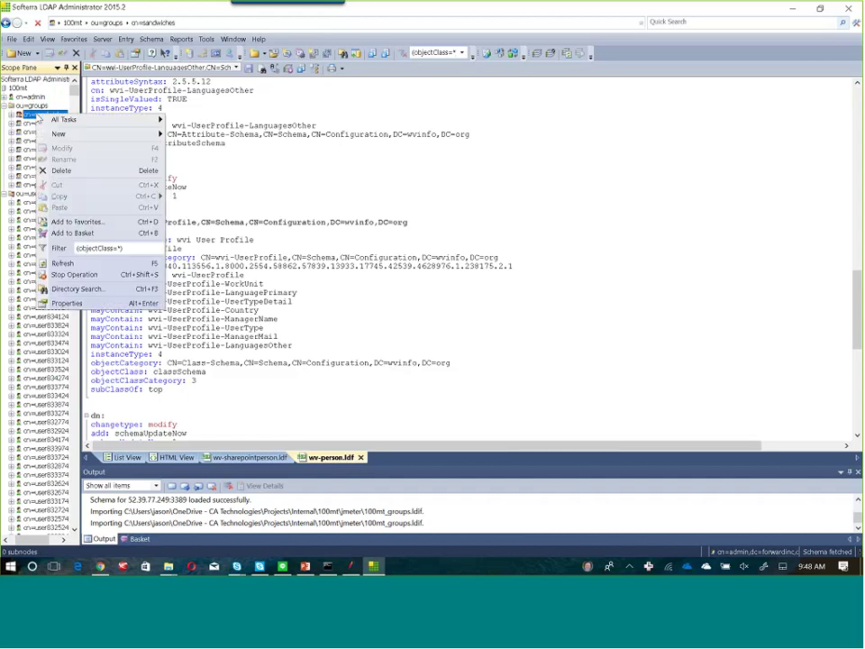
{"action": "key", "text": "Escape"}
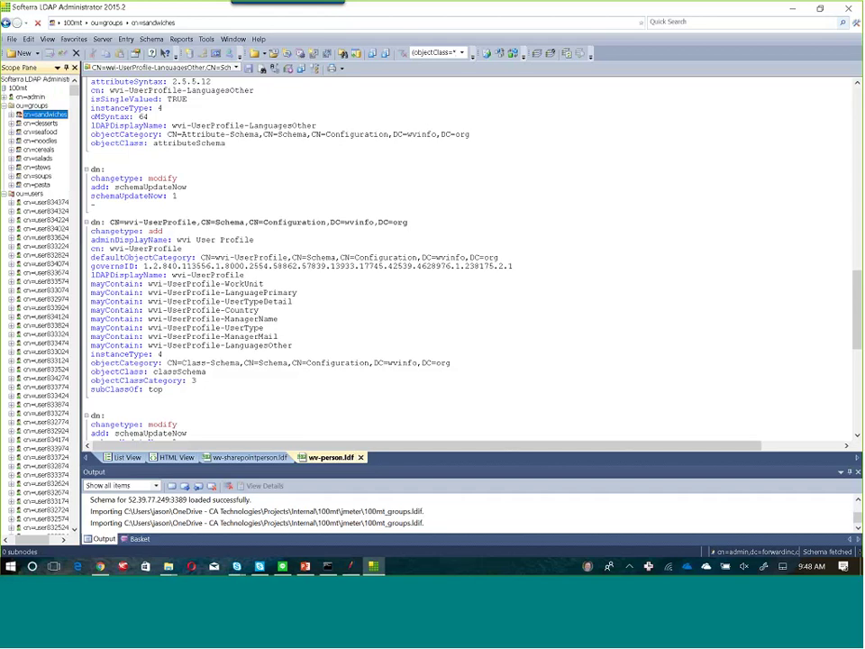
{"action": "left_click", "coordinate": [357, 567]}
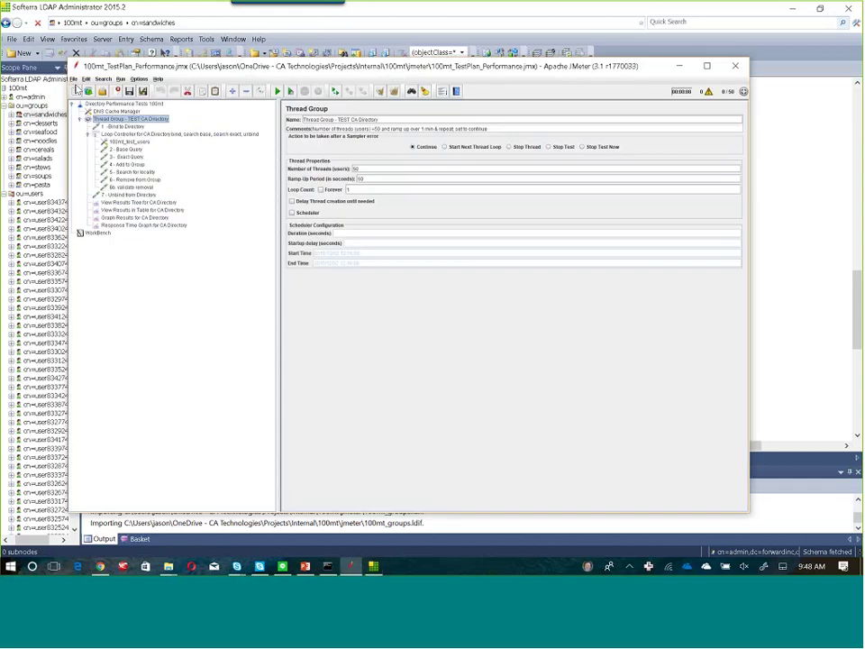
Reopen 100mt_TestPlan_Performance.jmx without saving, expand its Thread Group, and return to BlazeMeter.
{"action": "left_click", "coordinate": [73, 78]}
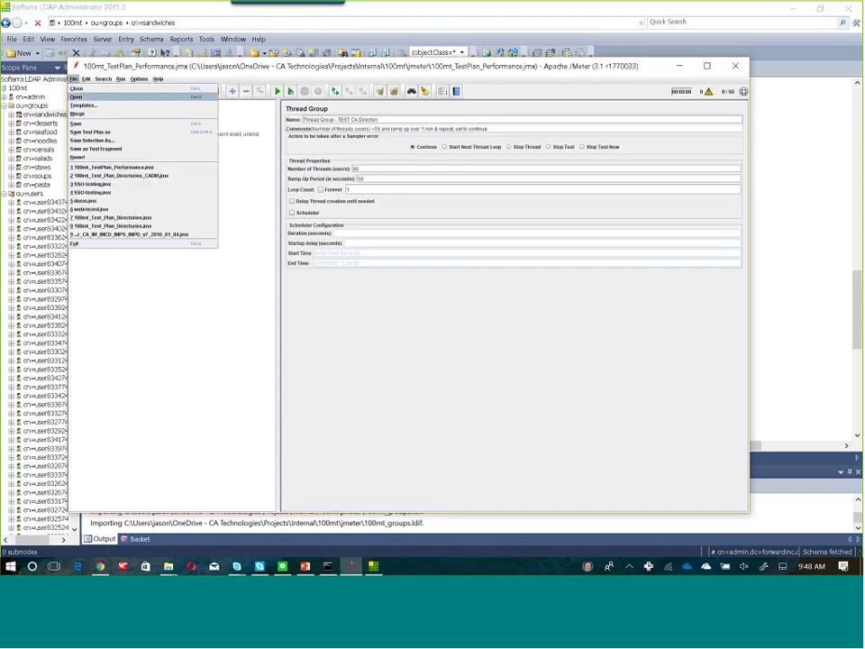
{"action": "left_click", "coordinate": [112, 167]}
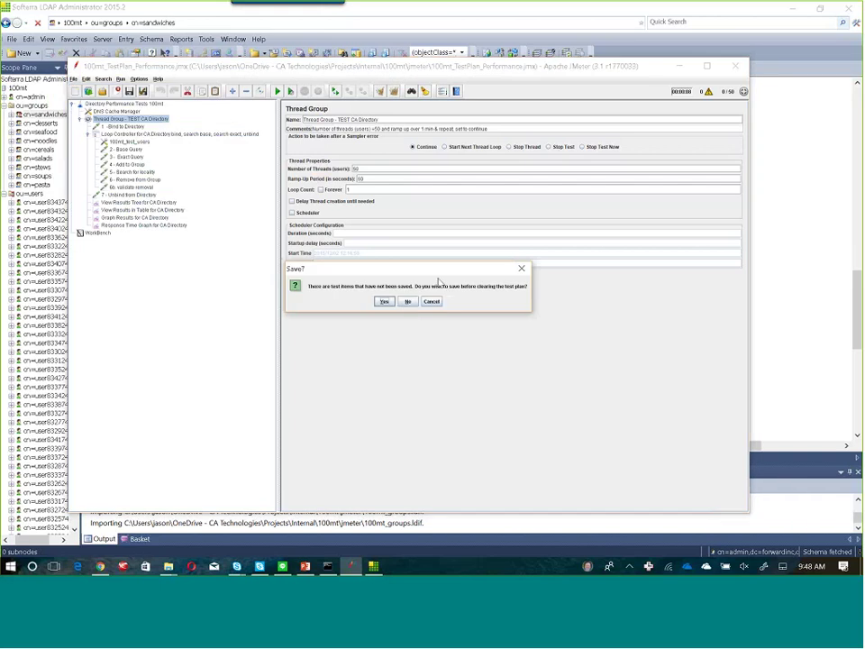
{"action": "left_click", "coordinate": [406, 303]}
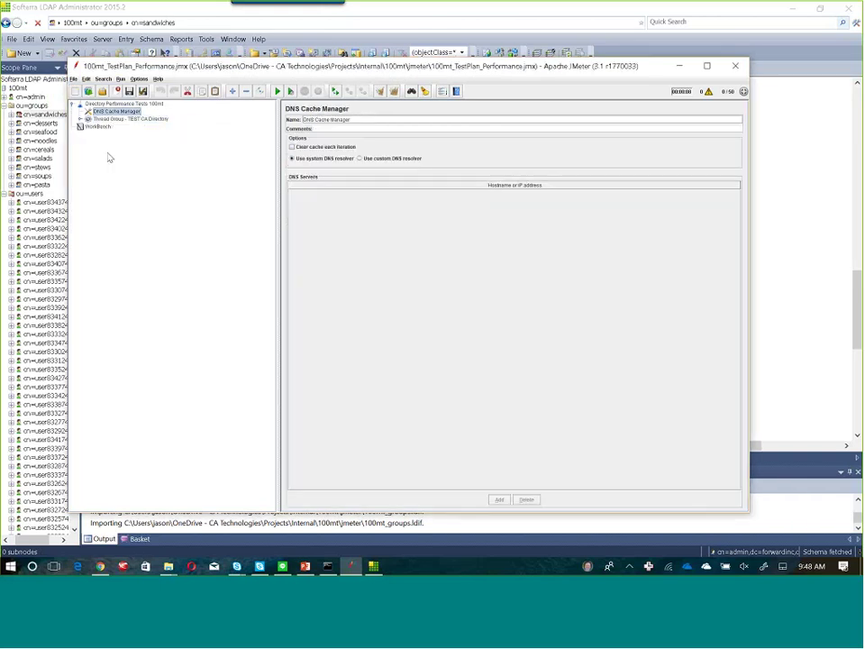
{"action": "left_click", "coordinate": [80, 119]}
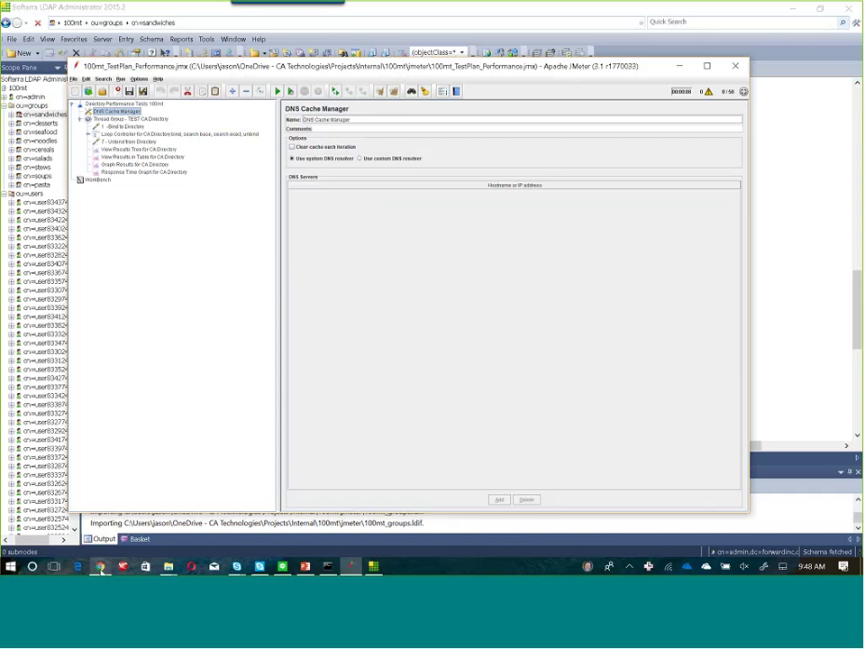
{"action": "mouse_move", "coordinate": [101, 568]}
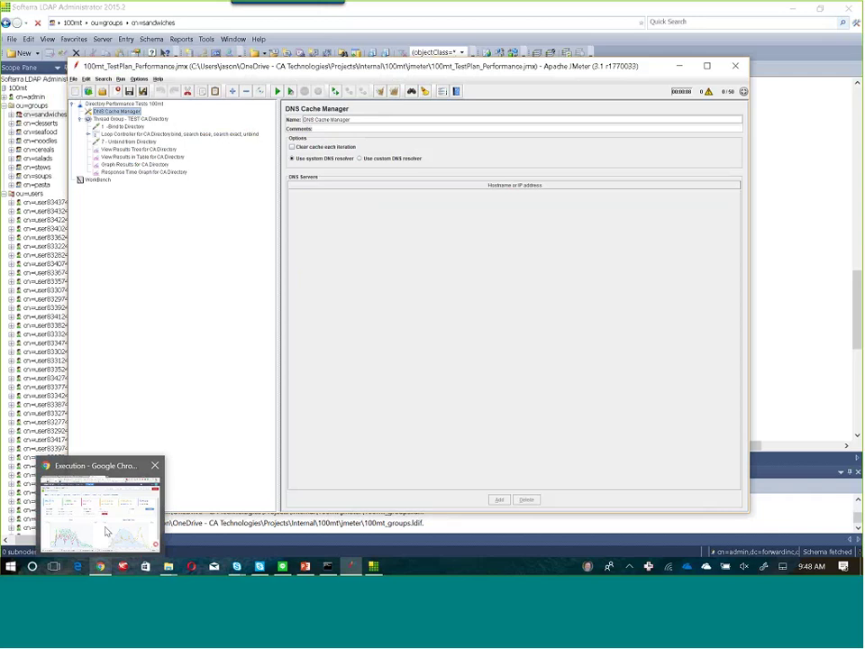
{"action": "left_click", "coordinate": [105, 531]}
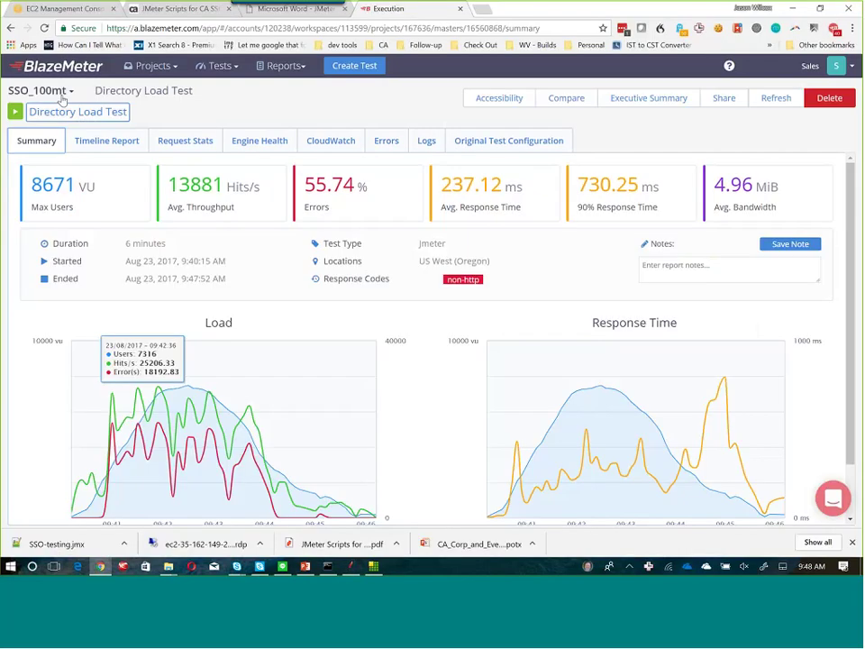
Switch to the SSO_100mt project and open its 'Directory performance test'.
{"action": "left_click", "coordinate": [61, 95]}
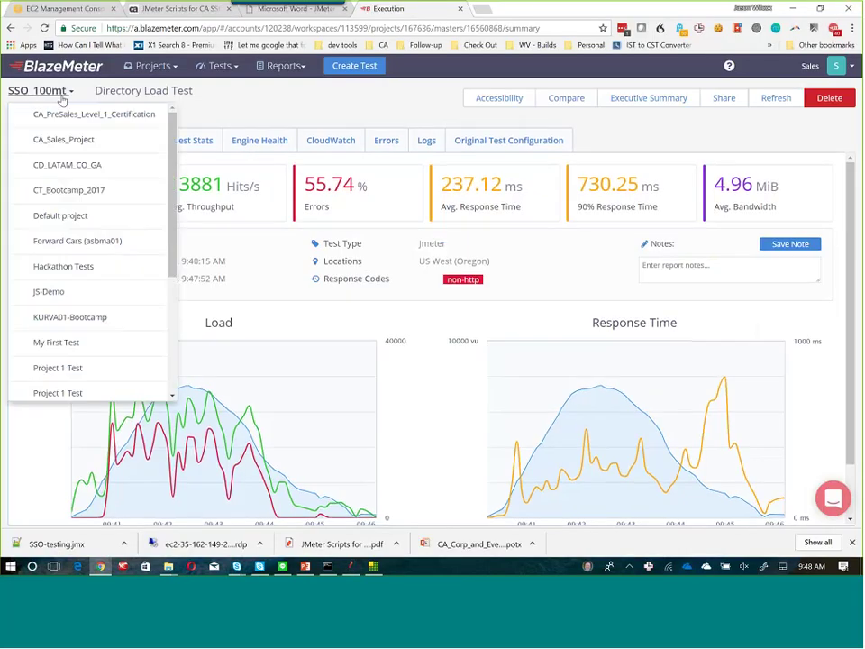
{"action": "left_click", "coordinate": [61, 96]}
{"action": "left_click", "coordinate": [66, 95]}
{"action": "left_click", "coordinate": [199, 86]}
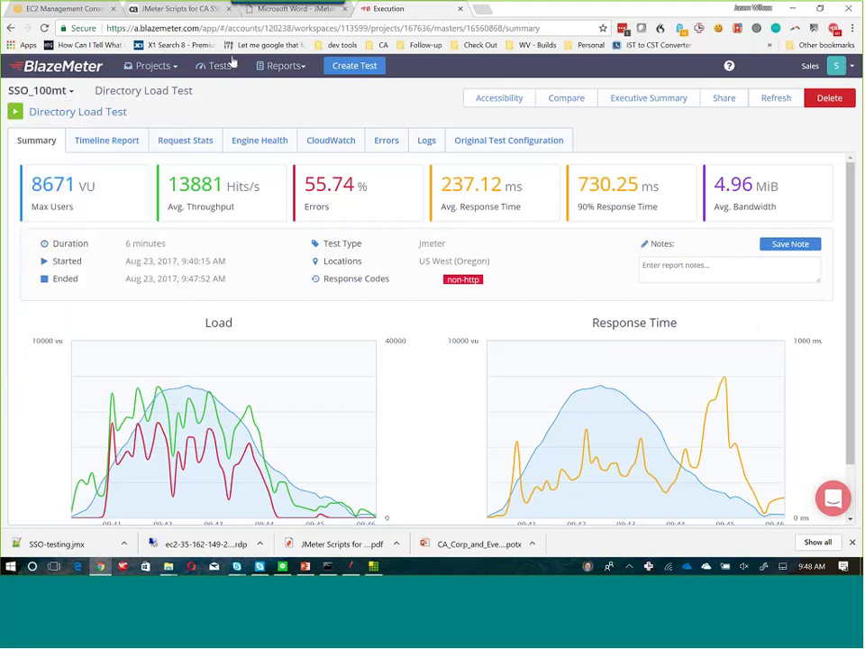
{"action": "left_click", "coordinate": [233, 69]}
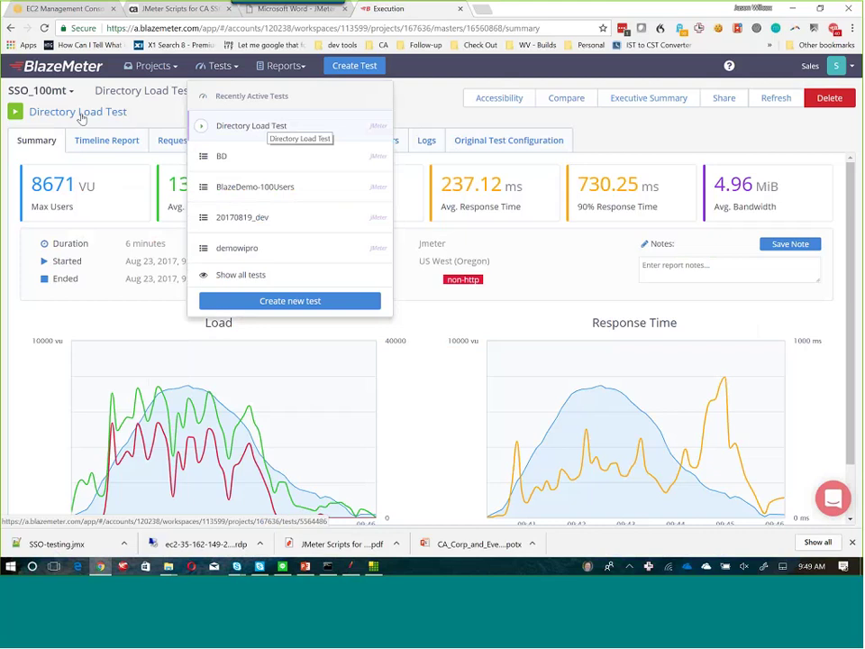
{"action": "left_click", "coordinate": [54, 93]}
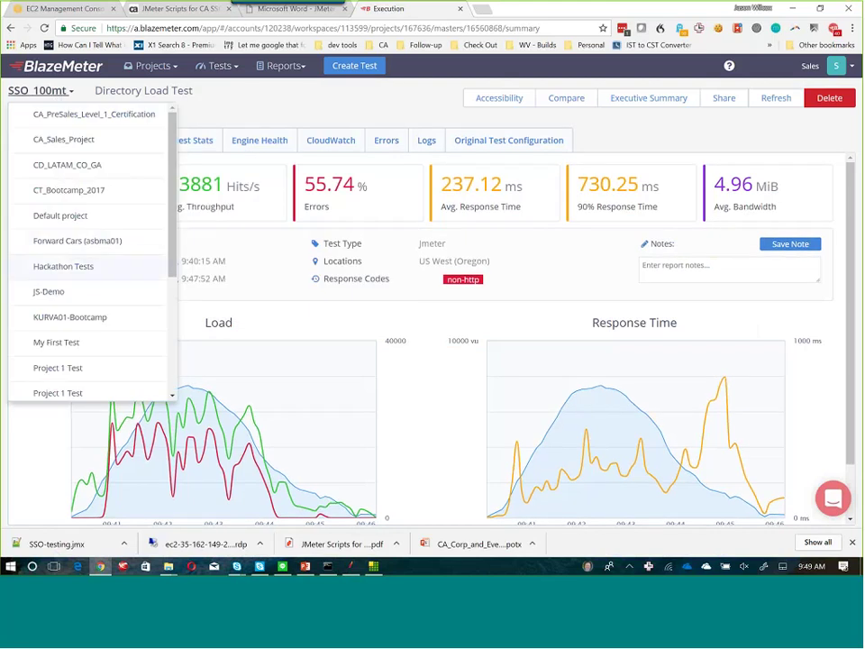
{"action": "scroll", "coordinate": [172, 347], "scroll_direction": "down", "scroll_amount": 5}
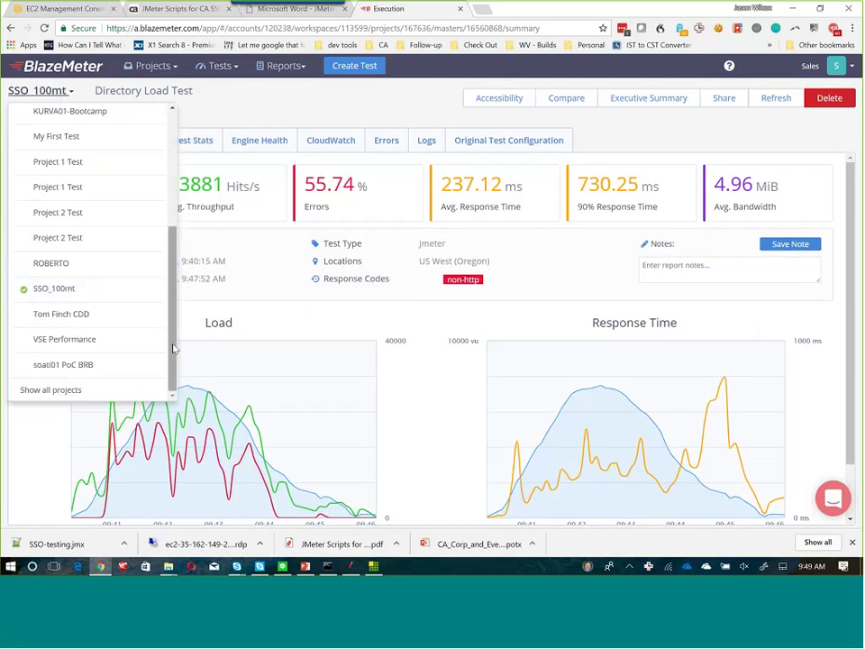
{"action": "left_click", "coordinate": [72, 298]}
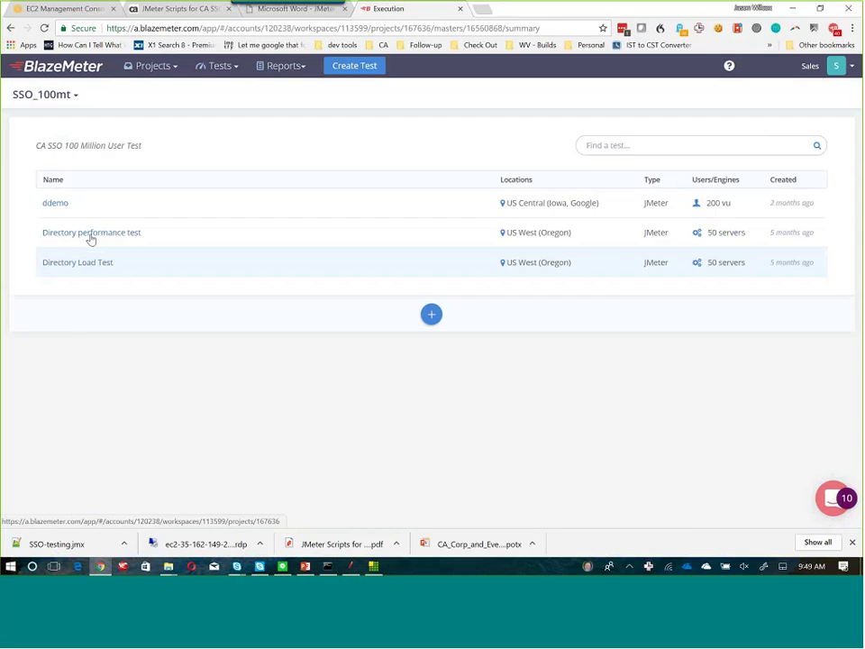
{"action": "left_click", "coordinate": [90, 236]}
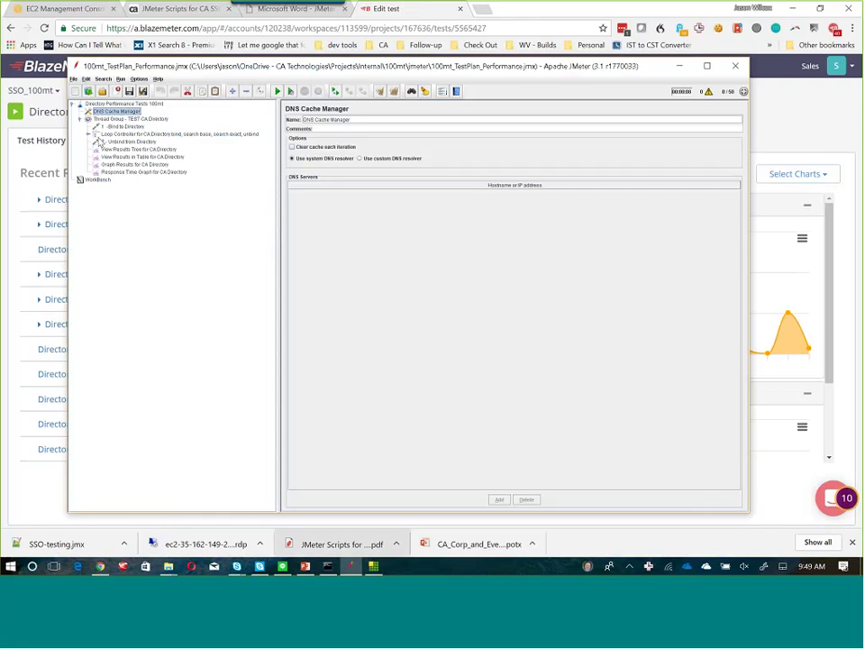
Inspect the Loop Controller's 100mt_test_users CSV, Base Query, Exact Query and Add to Group requests.
{"action": "left_click", "coordinate": [88, 134]}
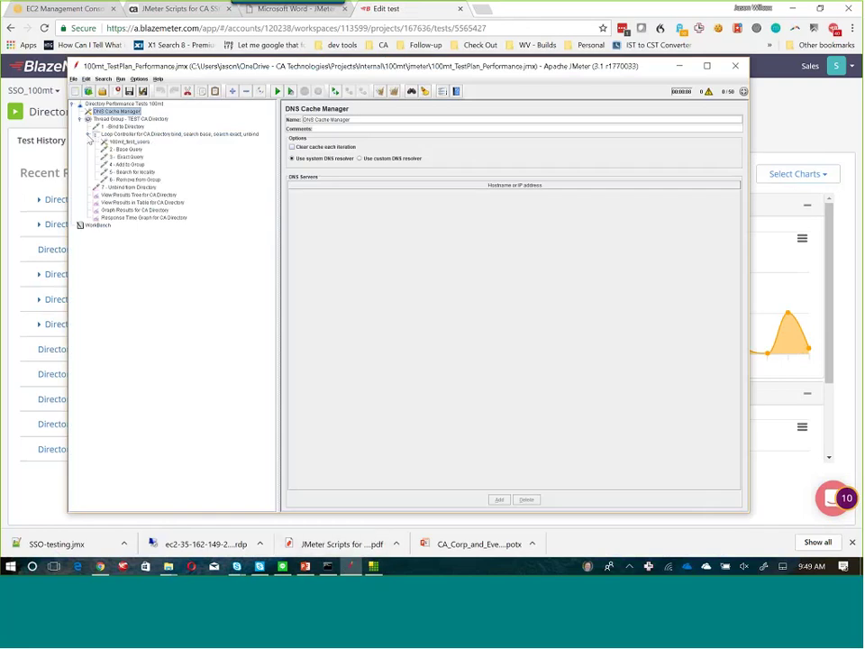
{"action": "left_click", "coordinate": [129, 141]}
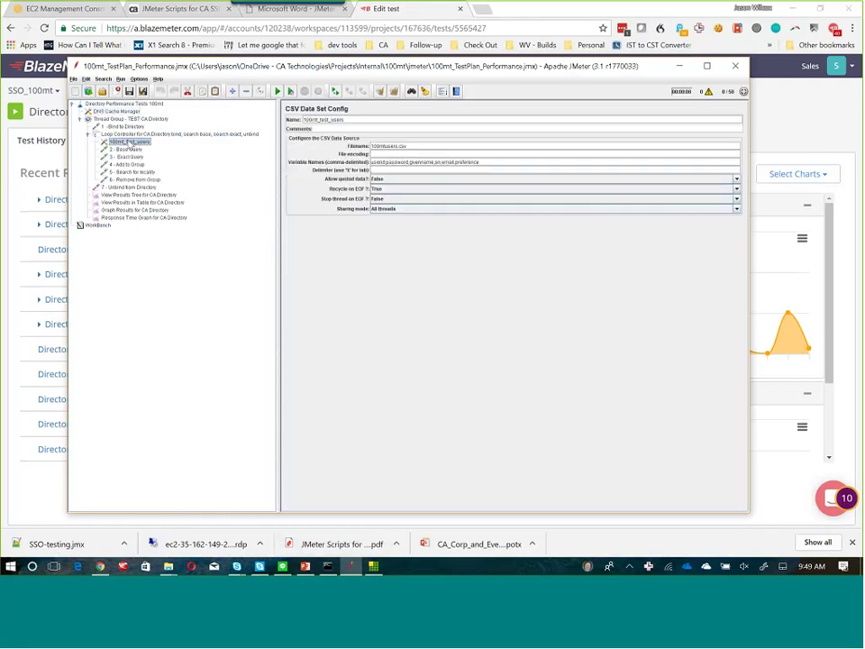
{"action": "left_click", "coordinate": [133, 150]}
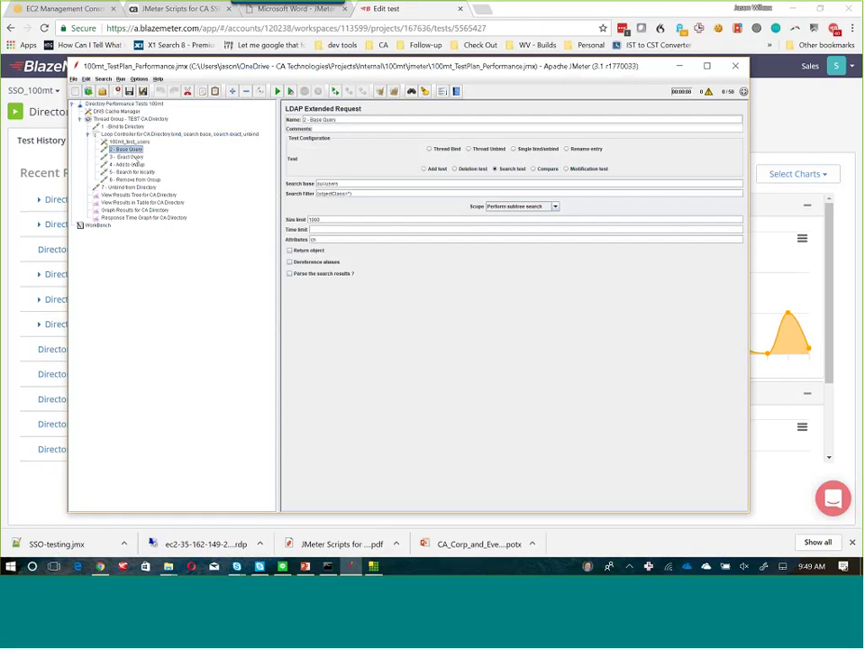
{"action": "left_click", "coordinate": [128, 157]}
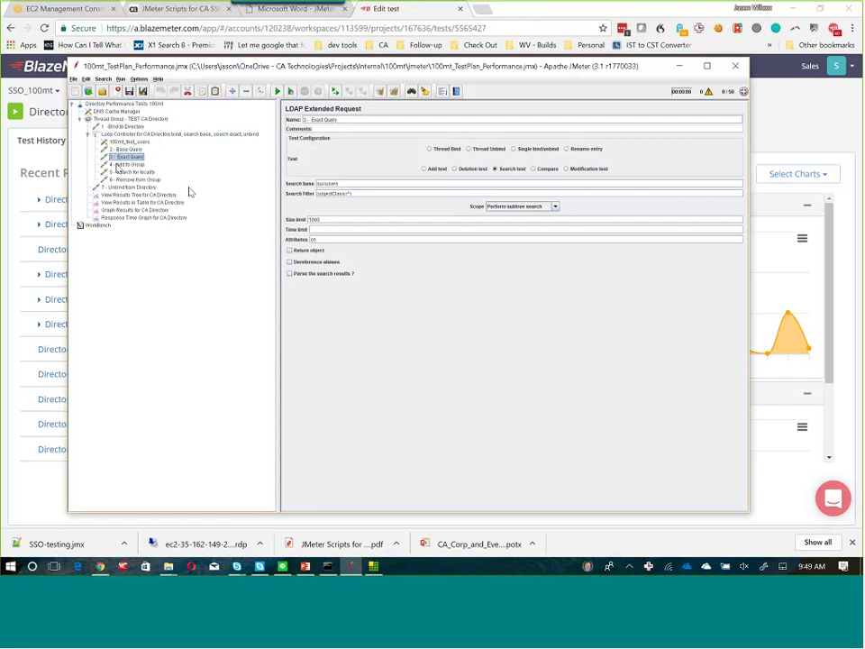
{"action": "left_click", "coordinate": [118, 165]}
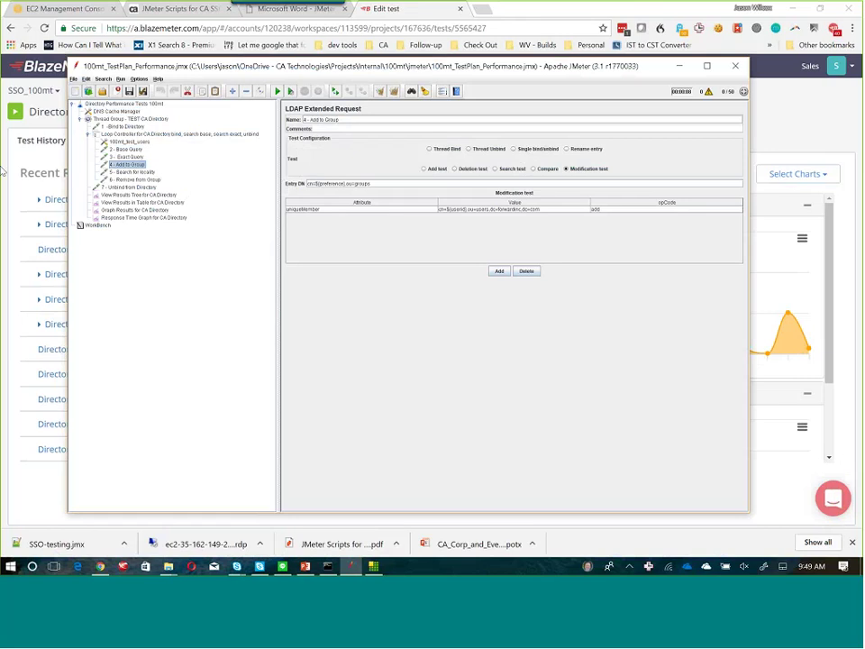
{"action": "left_click", "coordinate": [3, 171]}
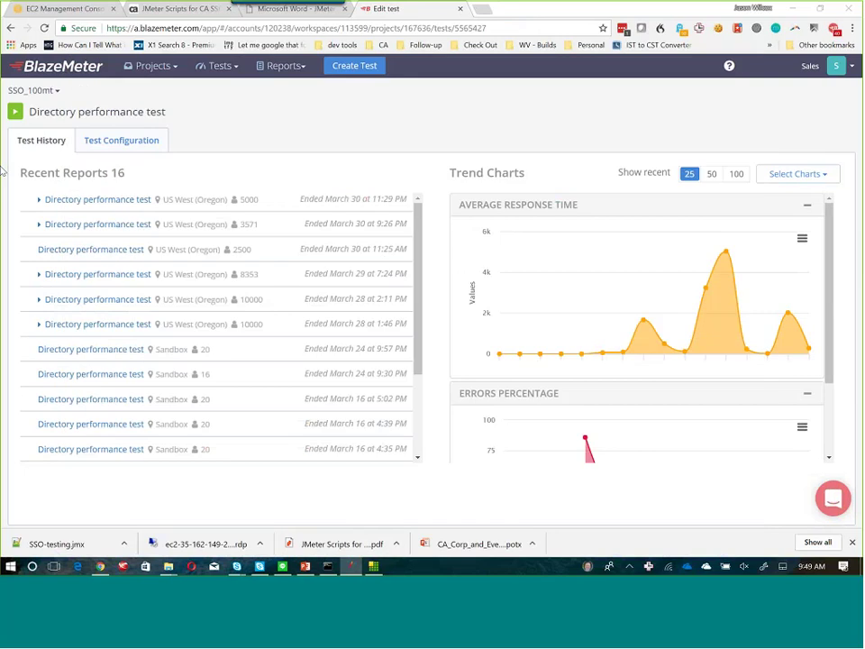
Set the test configuration's load to 2500 users, then run it and launch the servers.
{"action": "left_click", "coordinate": [108, 142]}
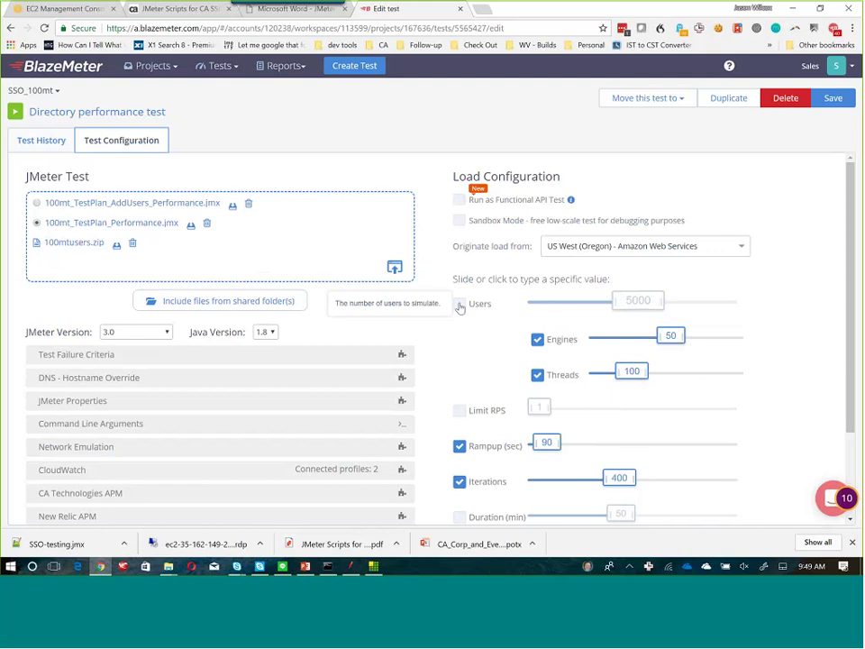
{"action": "left_click", "coordinate": [537, 338]}
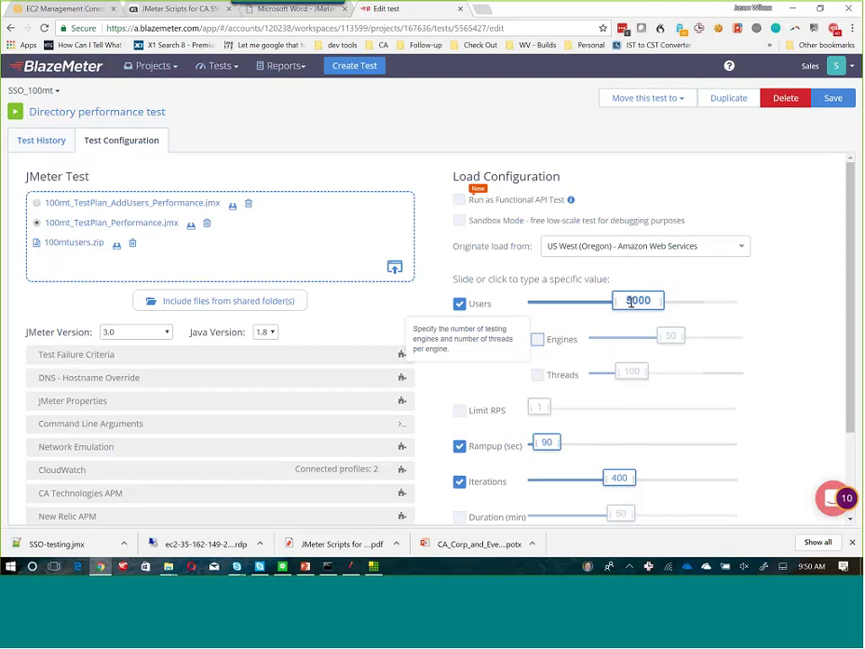
{"action": "left_click_drag", "start_coordinate": [630, 302], "coordinate": [567, 310]}
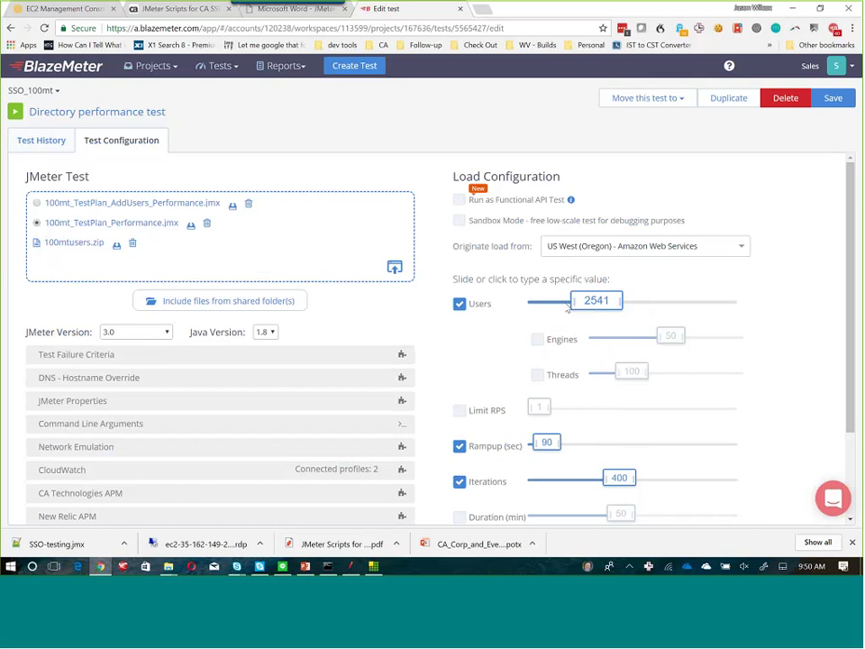
{"action": "left_click", "coordinate": [608, 302]}
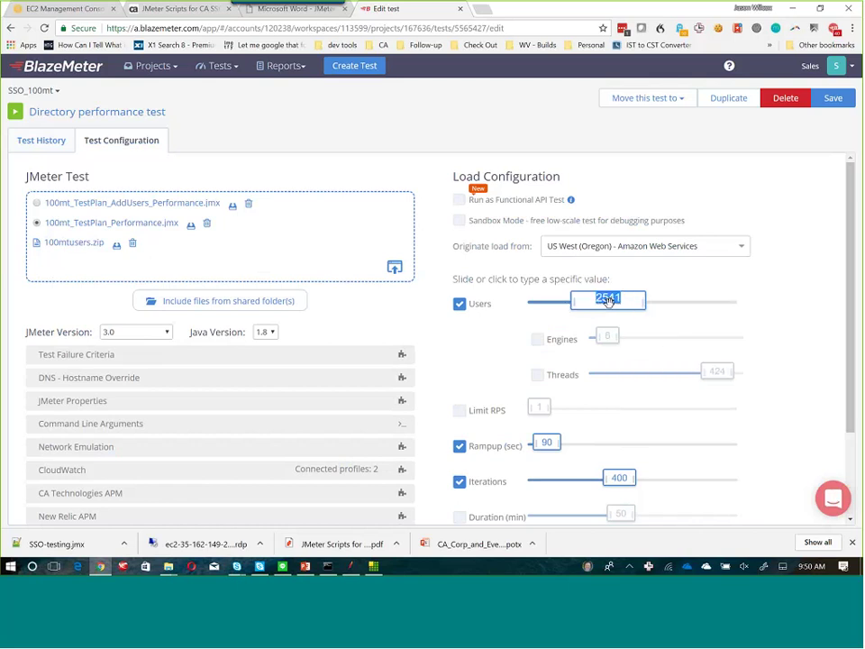
{"action": "type", "text": "2500"}
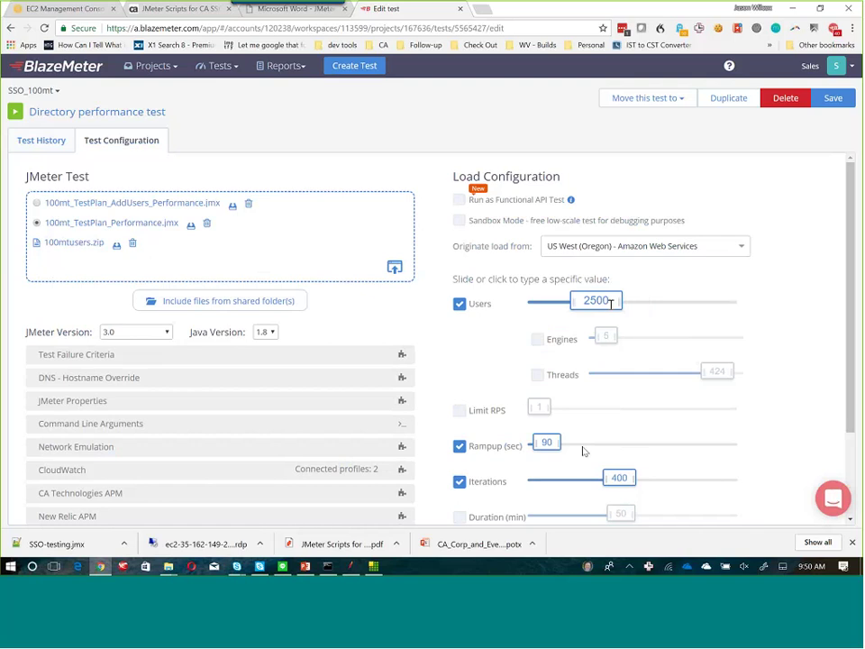
{"action": "left_click", "coordinate": [583, 451]}
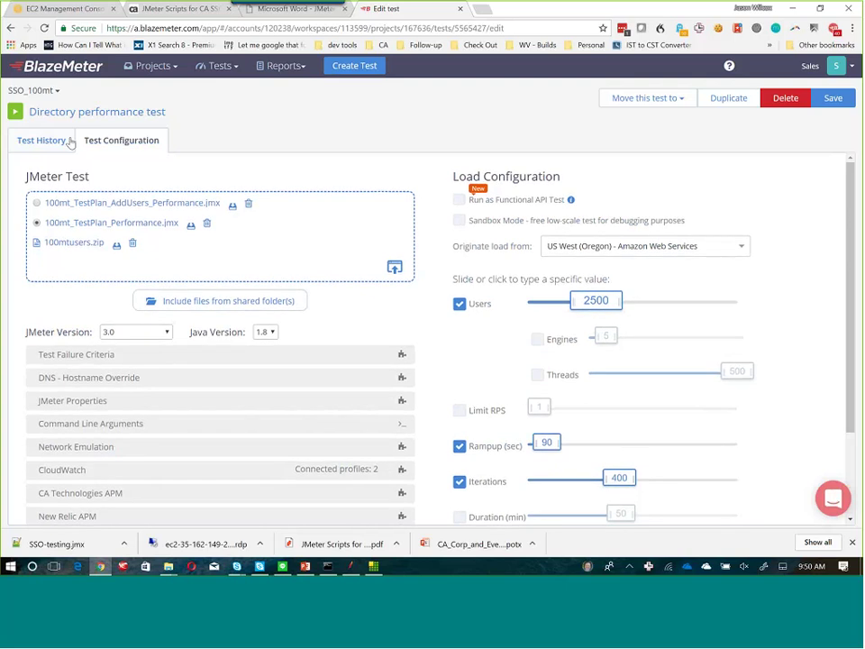
{"action": "left_click", "coordinate": [15, 112]}
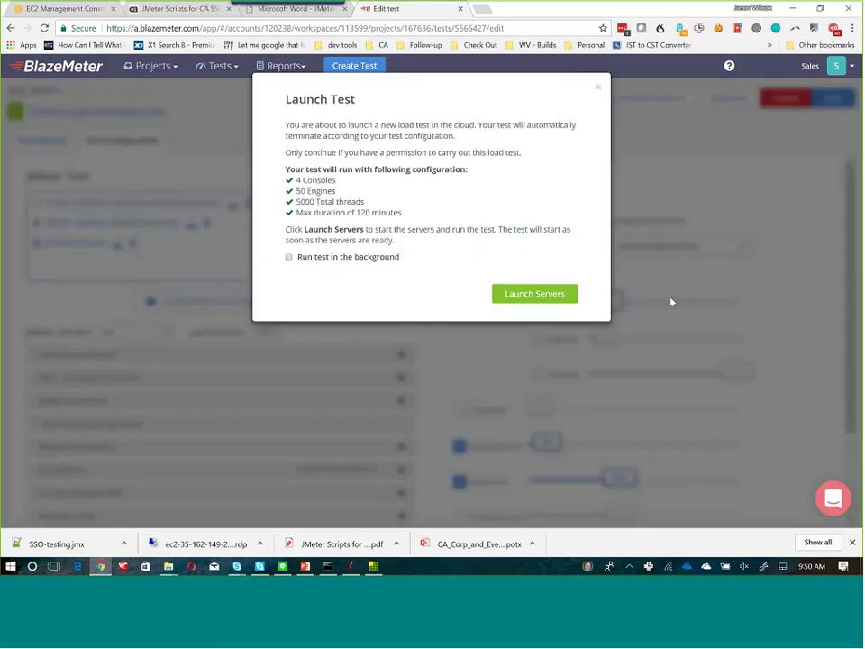
{"action": "left_click", "coordinate": [563, 297]}
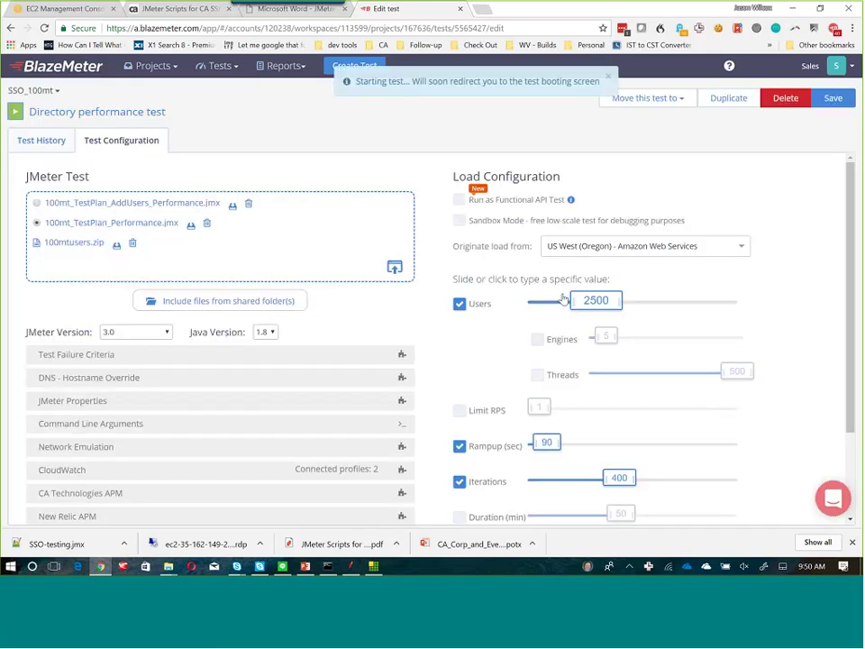